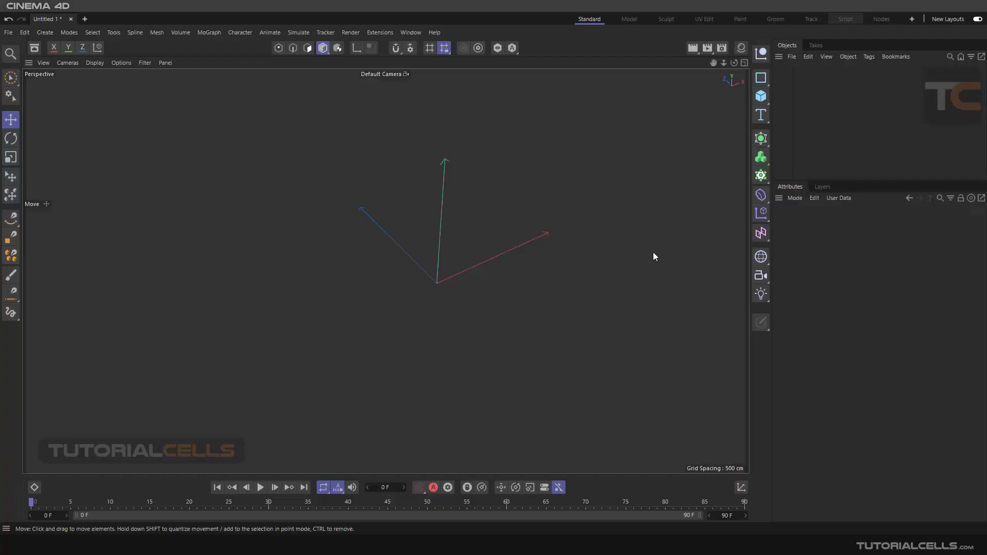
Step: Add a plane primitive to the empty scene
left_click(757, 198)
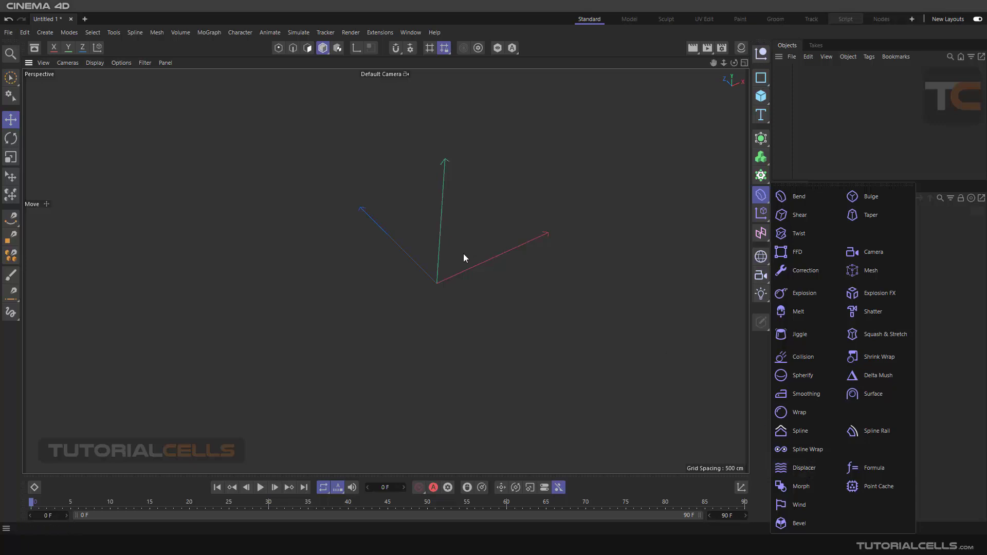
left_click_drag(434, 286, 508, 239, "alt")
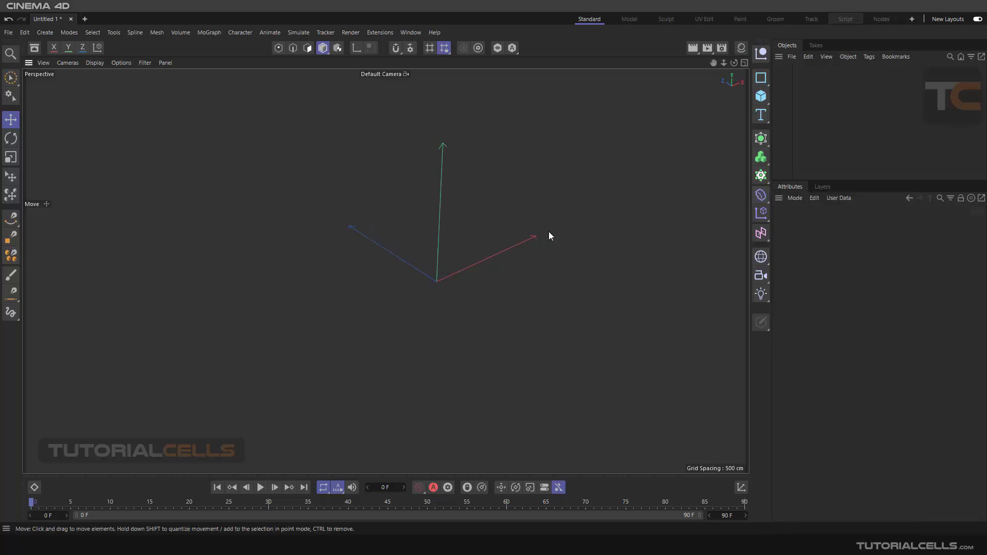
left_click_drag(760, 97, 794, 129)
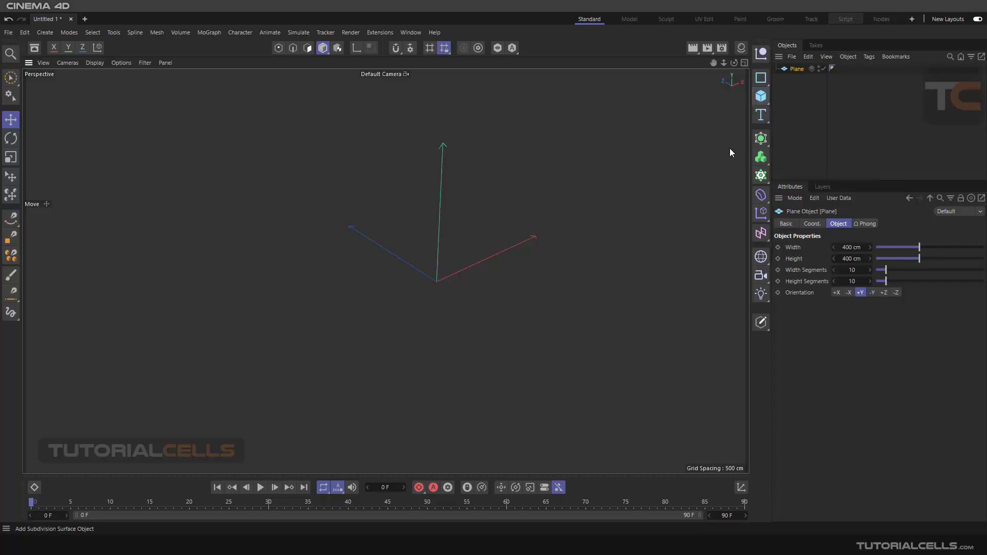
left_click_drag(452, 277, 477, 261, "alt")
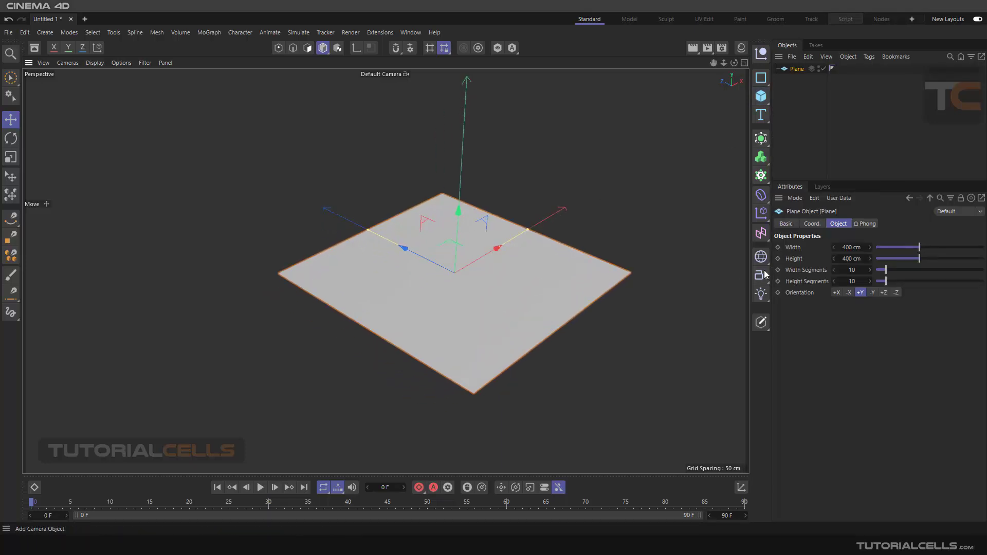
left_click_drag(555, 272, 556, 264, "alt")
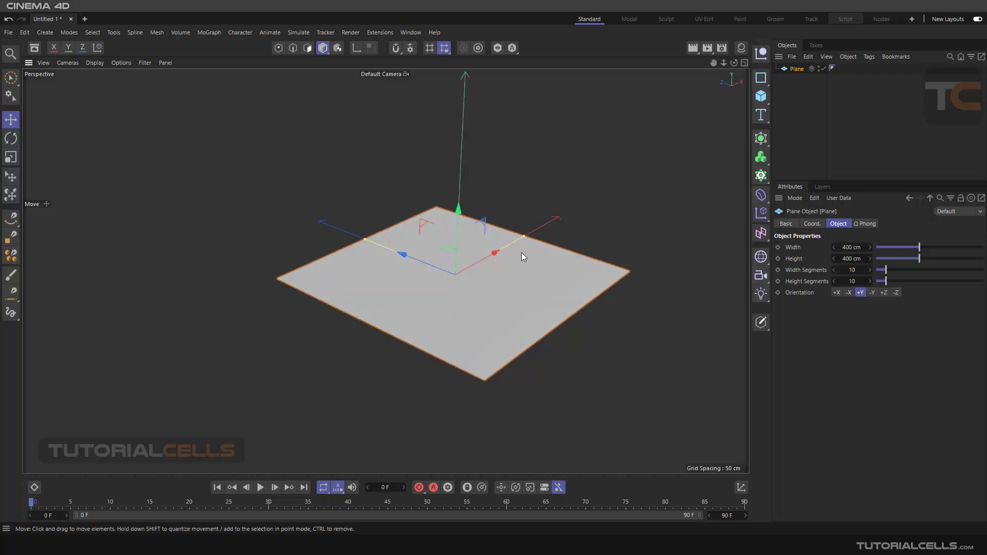
Step: Examine the black-and-white tc image and the 50% gray displacement example tt on the desktop, and return to Cinema 4D
left_click(971, 533)
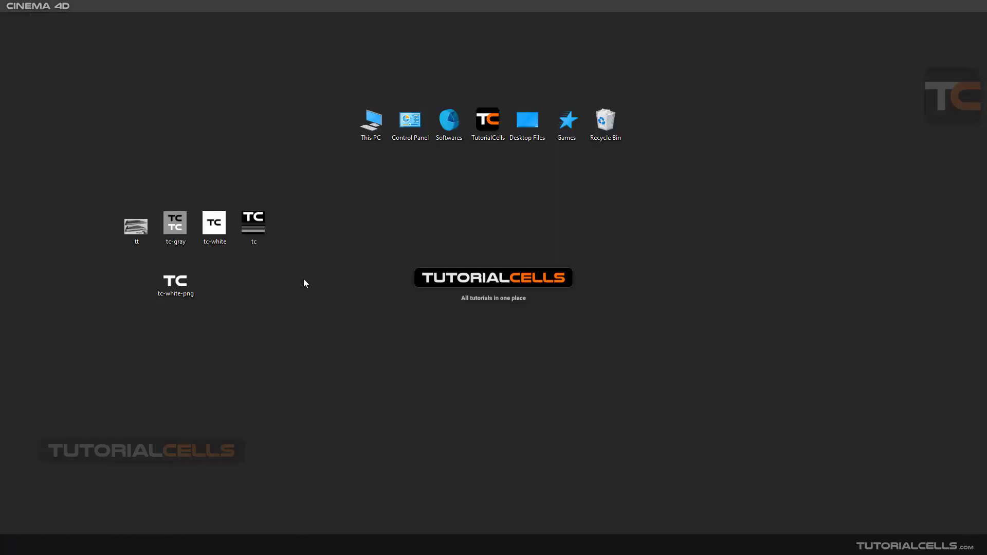
double_click(257, 226)
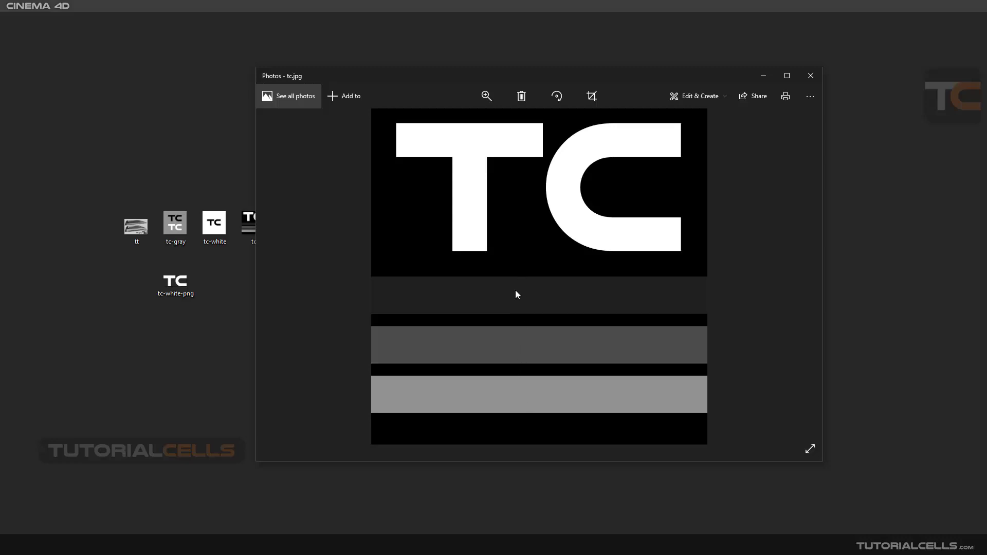
double_click(148, 231)
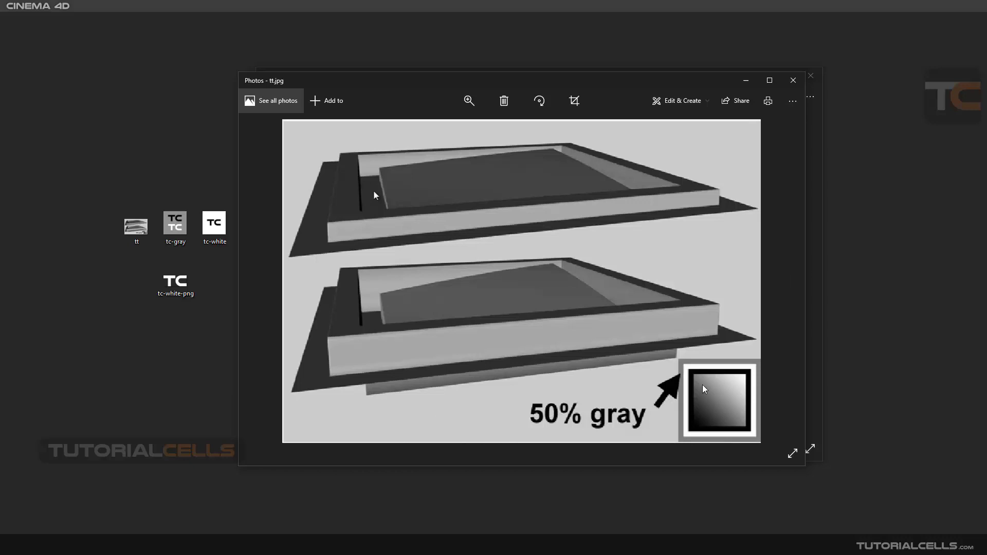
left_click(746, 80)
left_click(753, 79)
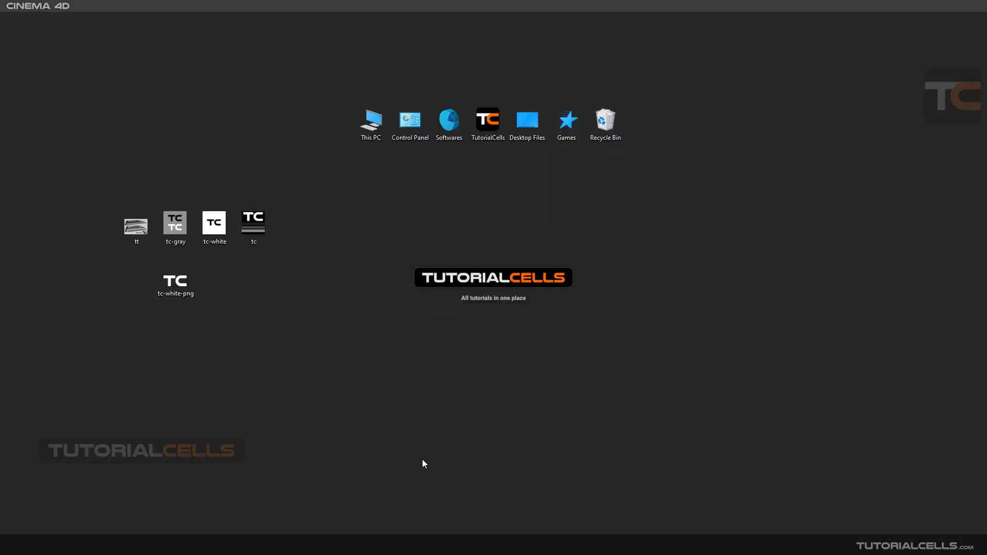
left_click(410, 531)
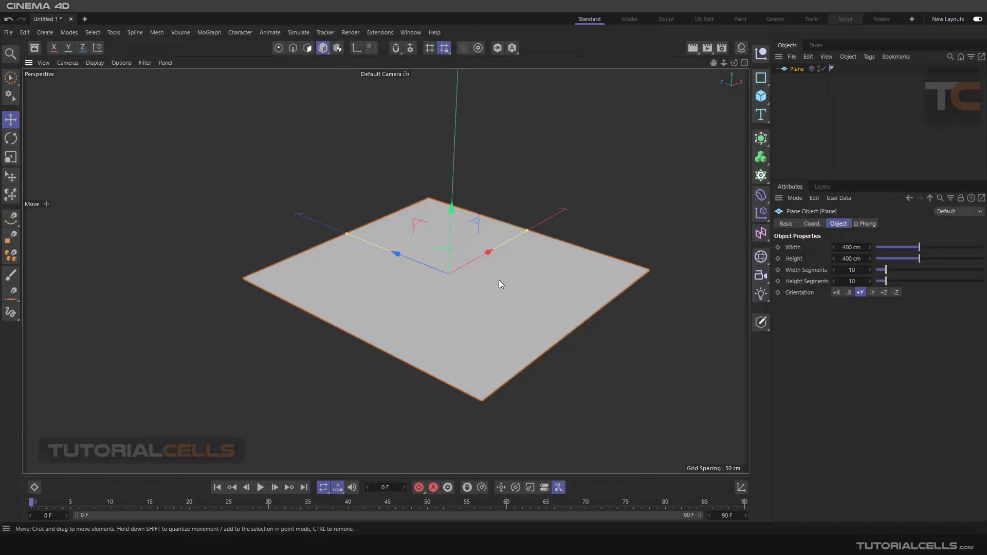
Step: Try to move the plane slightly upward along its Y axis
left_click_drag(452, 210, 453, 205)
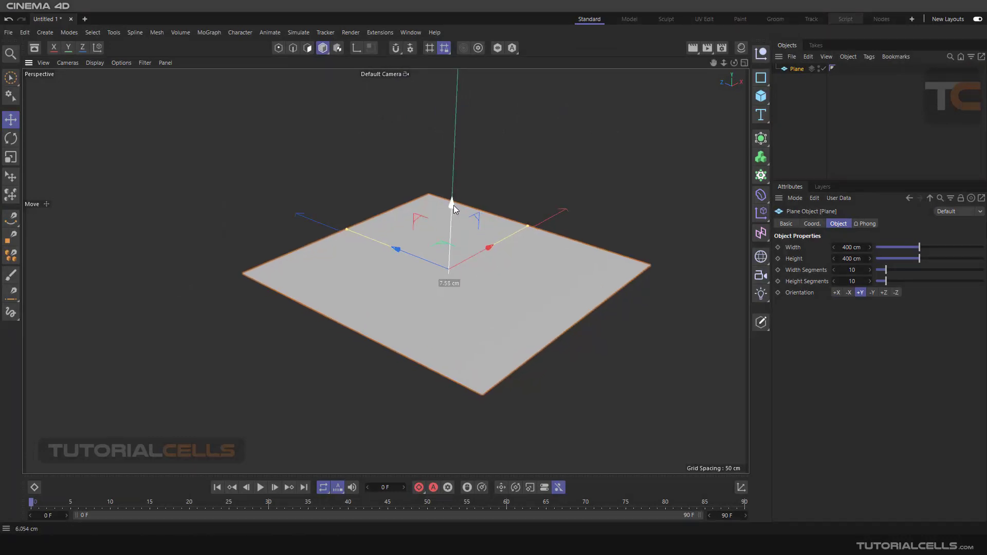
Step: Delete the two existing materials, Mat and Mat.1, and create a new standard material
left_click(740, 51)
left_click(603, 116)
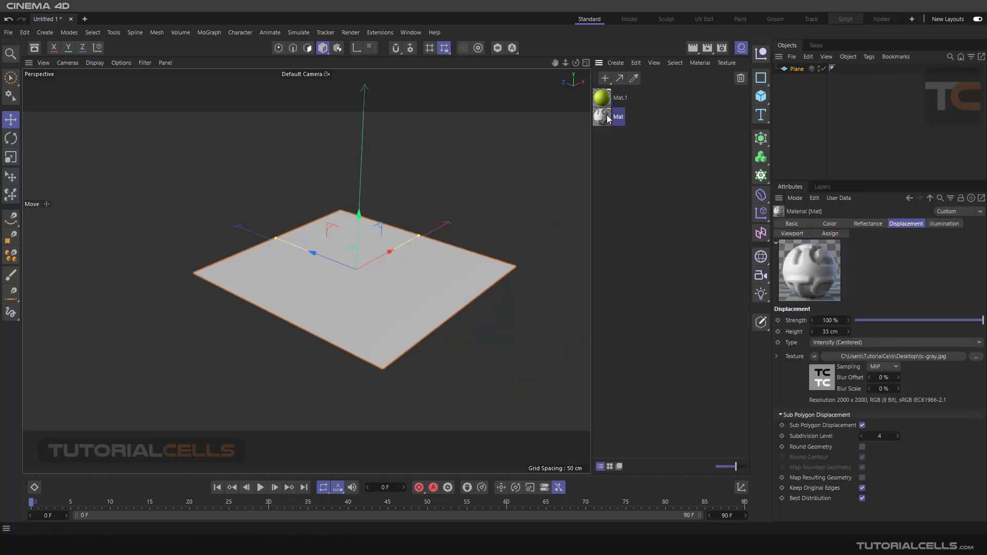
key("Delete")
left_click(603, 98)
key("Delete")
left_click(605, 79)
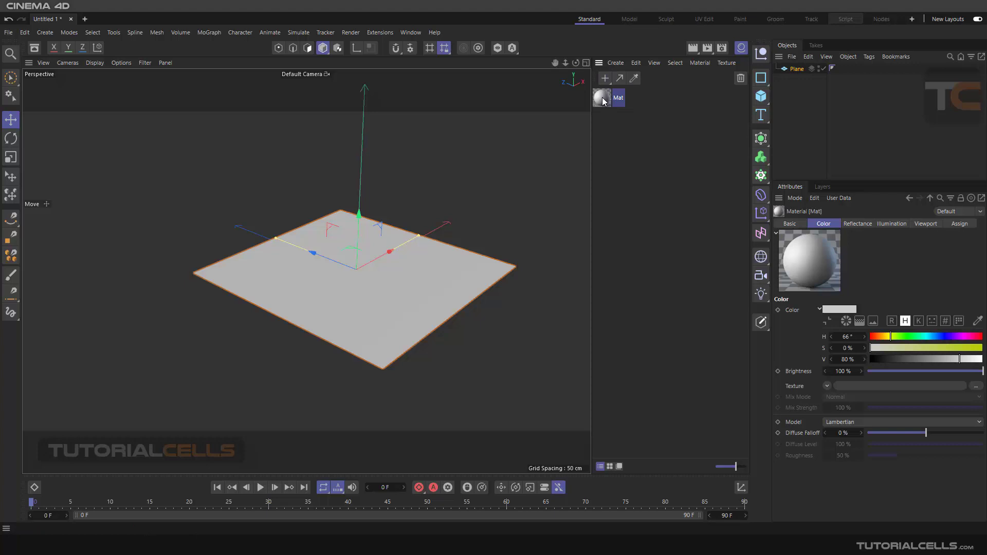
Step: Enable the new material's Displacement channel and load tc-gray as its texture without copying the image to the project location
double_click(603, 98)
left_click_drag(658, 85, 496, 82)
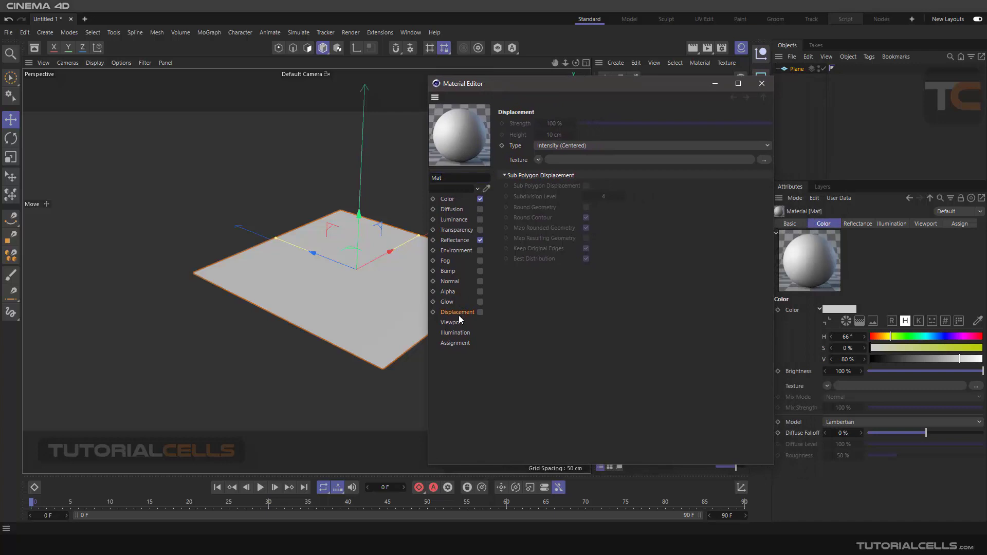
left_click(480, 313)
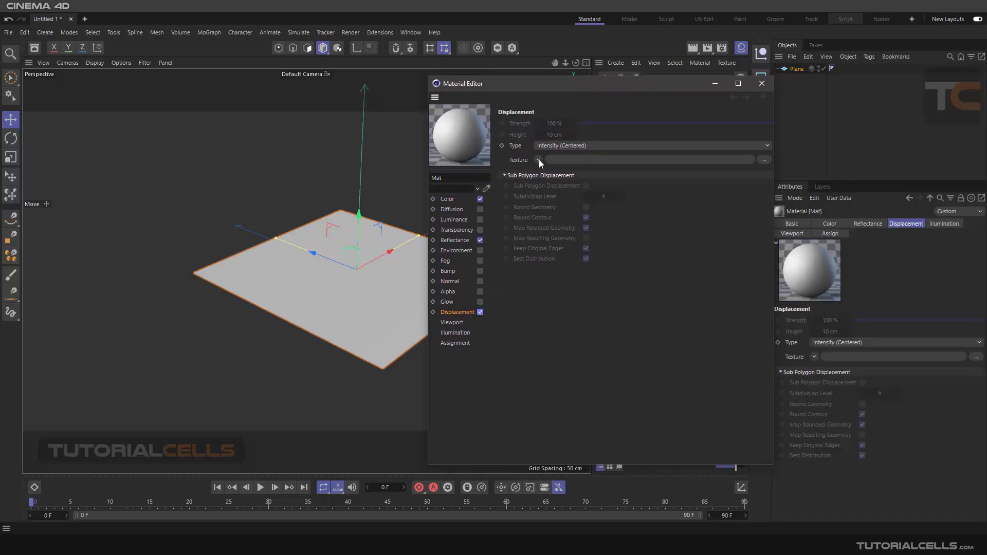
left_click(762, 160)
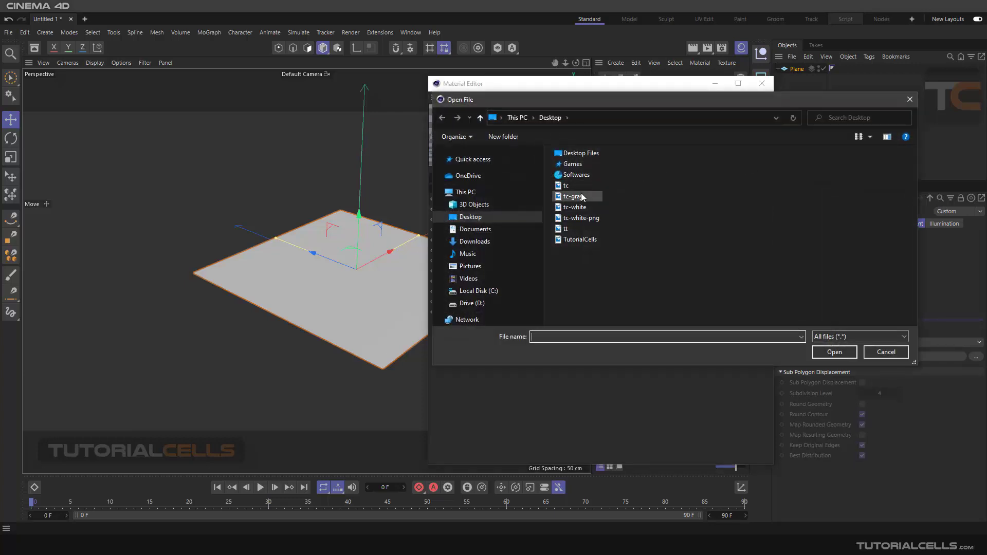
left_click(582, 196)
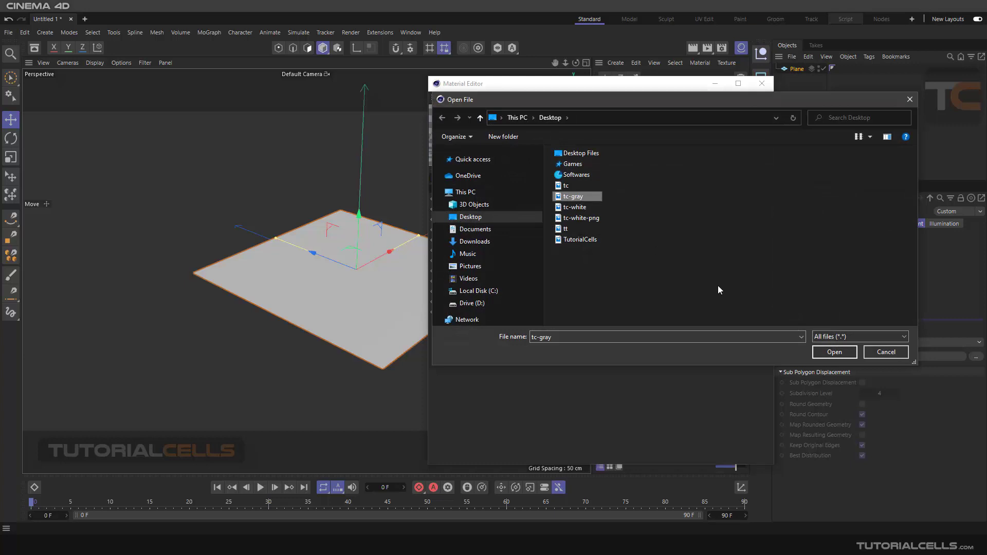
left_click(828, 352)
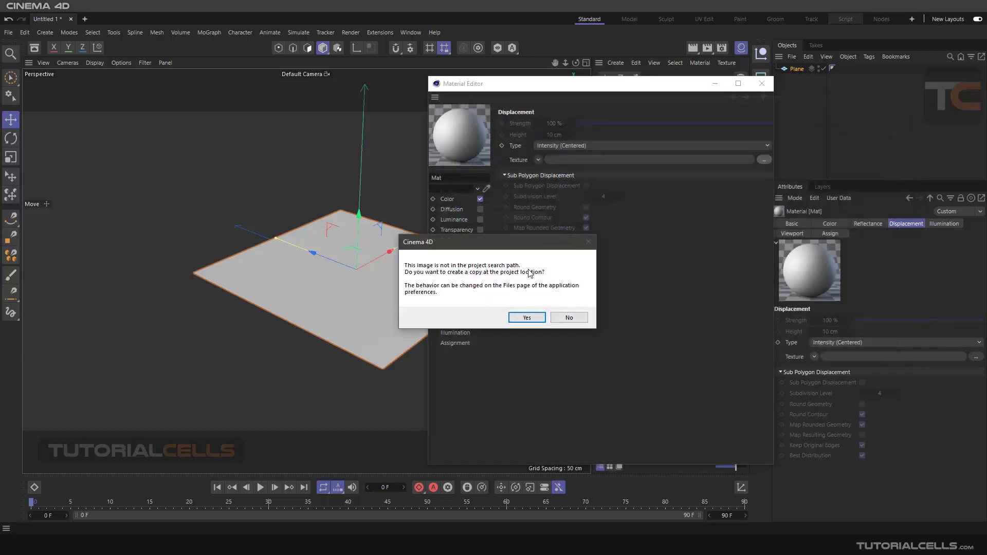
left_click(569, 317)
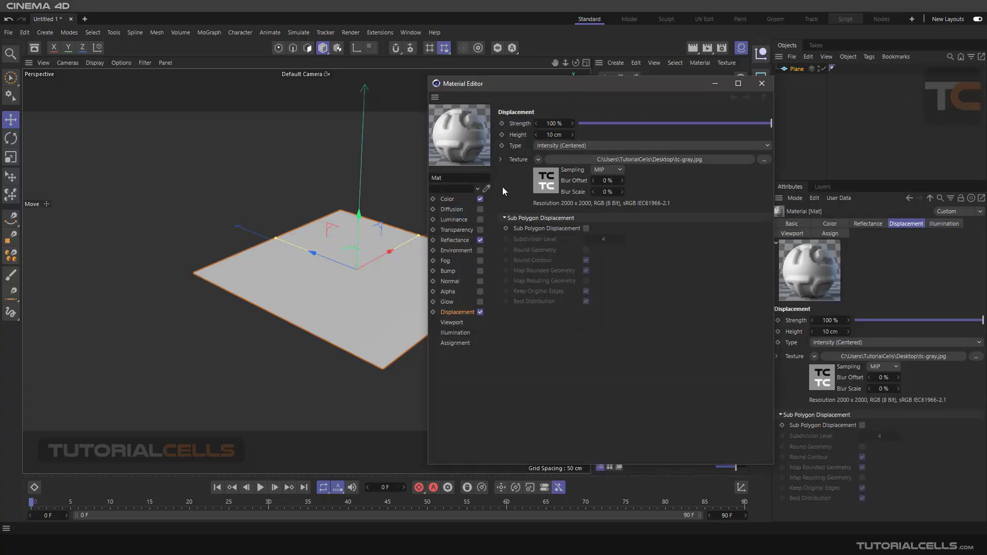
Step: Inspect the displaced material preview enlarged in a separate resizable window
right_click(469, 132)
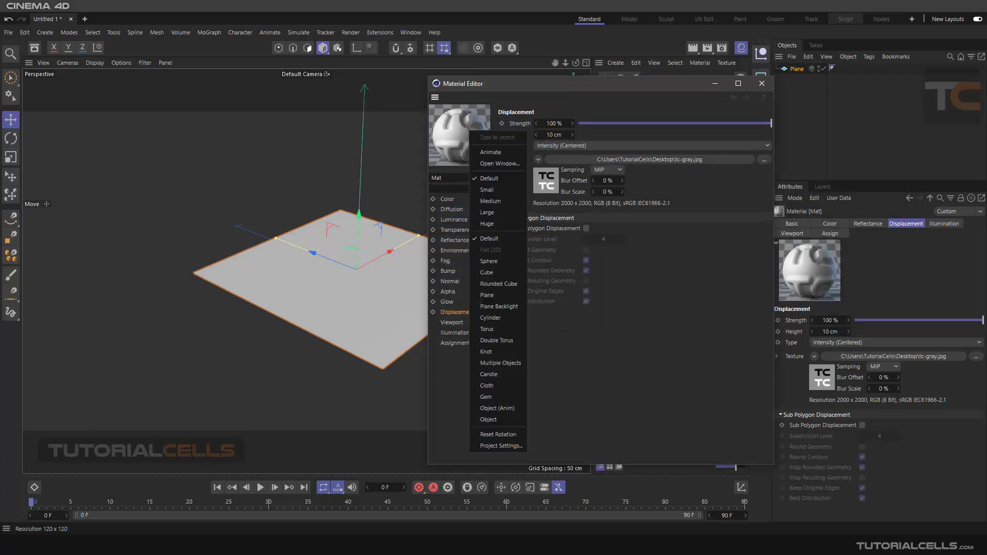
left_click(482, 163)
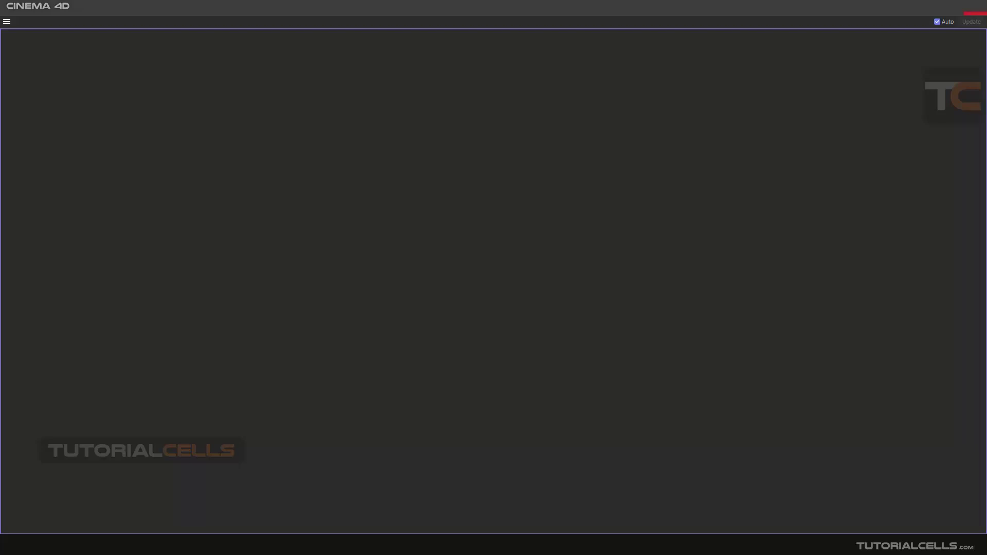
left_click(974, 13)
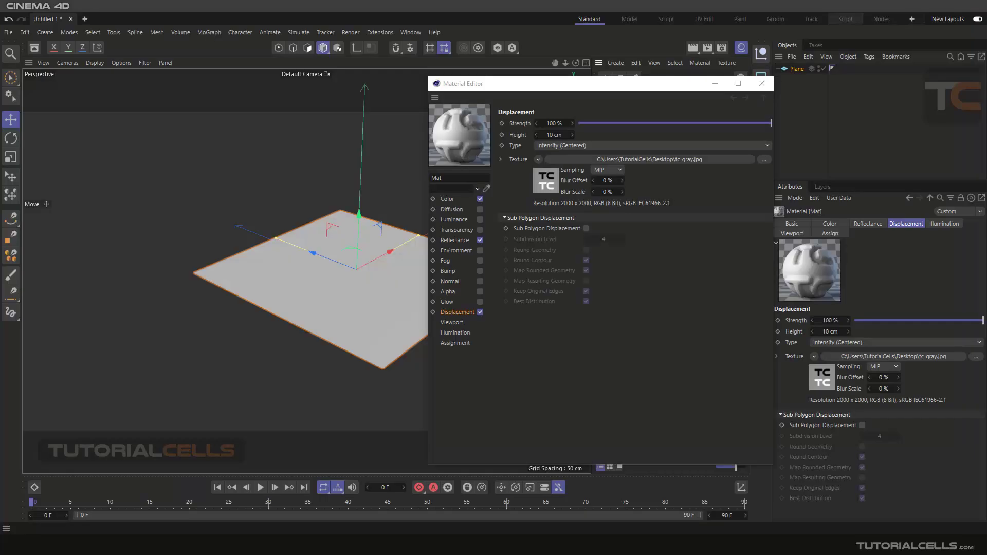
right_click(466, 149)
left_click(486, 186)
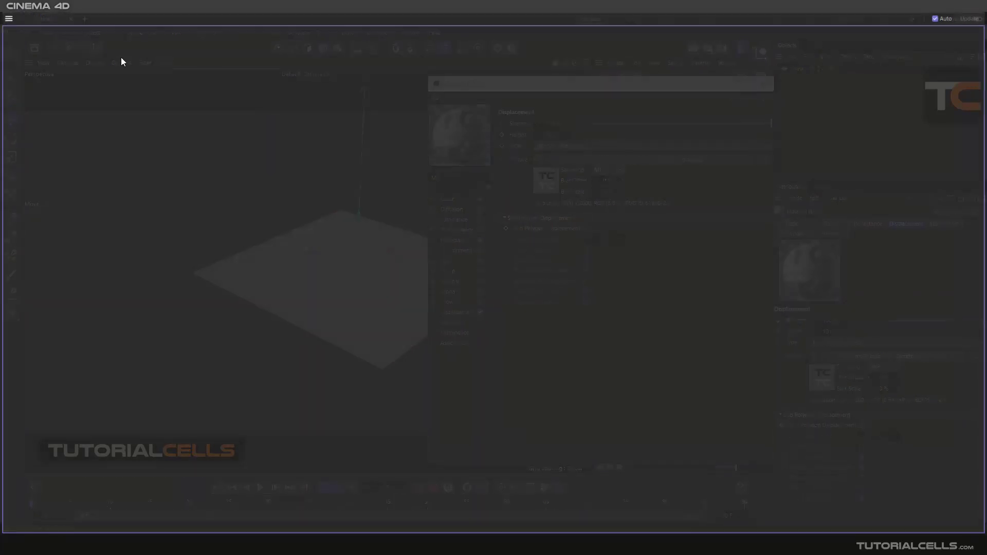
left_click(23, 19)
left_click(21, 36)
left_click_drag(679, 330, 777, 392)
left_click_drag(846, 394, 622, 191)
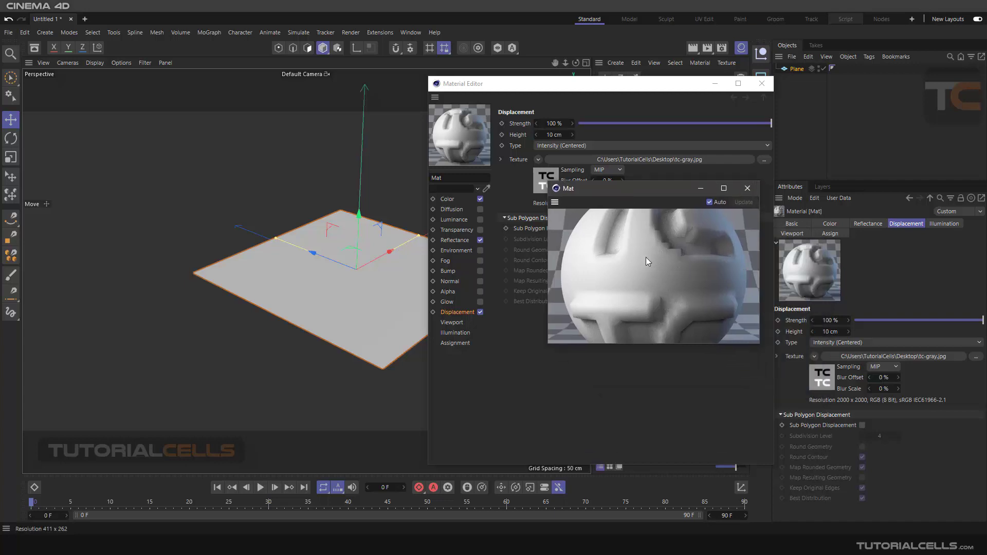
left_click(748, 189)
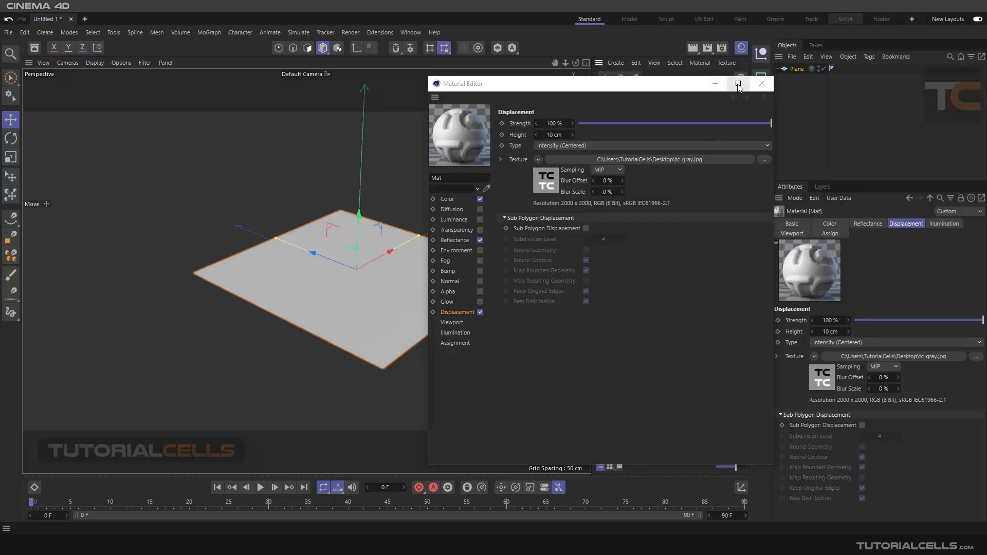
Step: Close the material editor and apply the displacement material to the plane
left_click(761, 83)
left_click(741, 47)
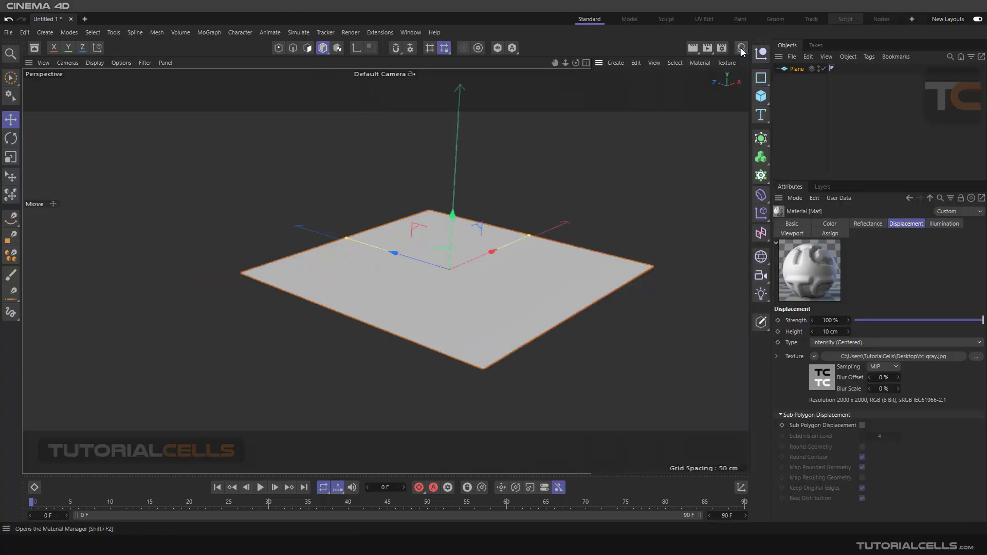
scroll(511, 273, "down", 3)
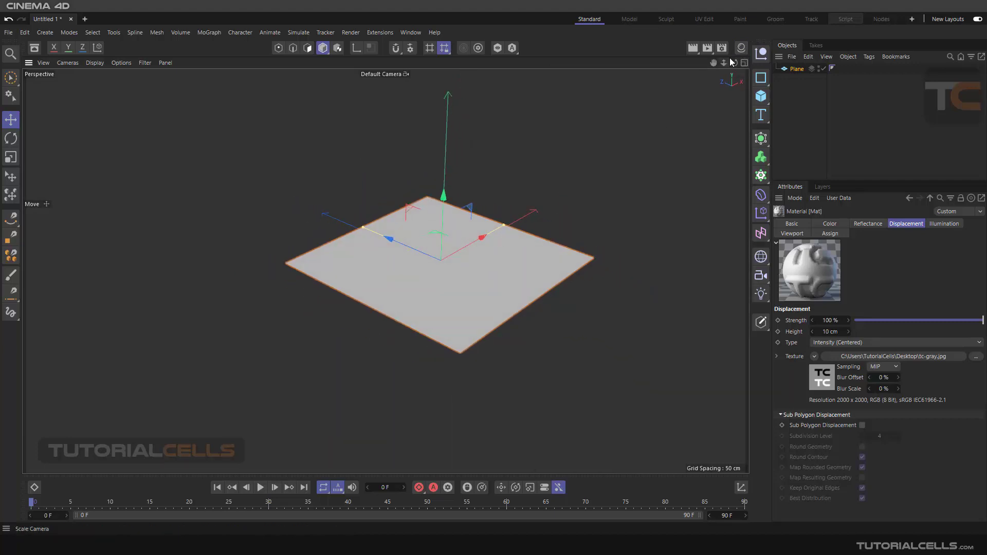
left_click(739, 49)
left_click_drag(608, 97, 792, 70)
left_click(740, 48)
Step: Render the perspective view and start an interactive render region over the plane
left_click_drag(599, 128, 489, 285, "alt")
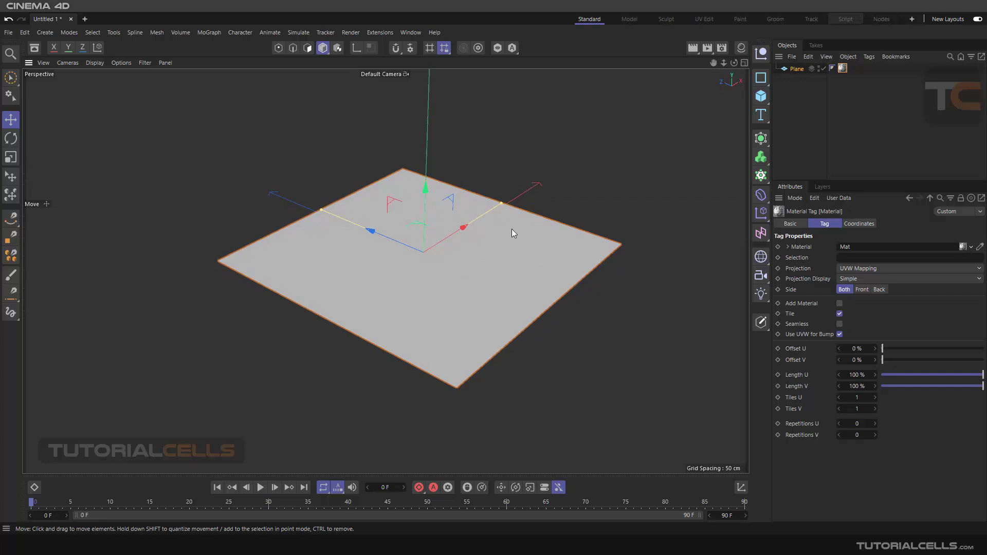
scroll(514, 232, "down", 2)
left_click(693, 48)
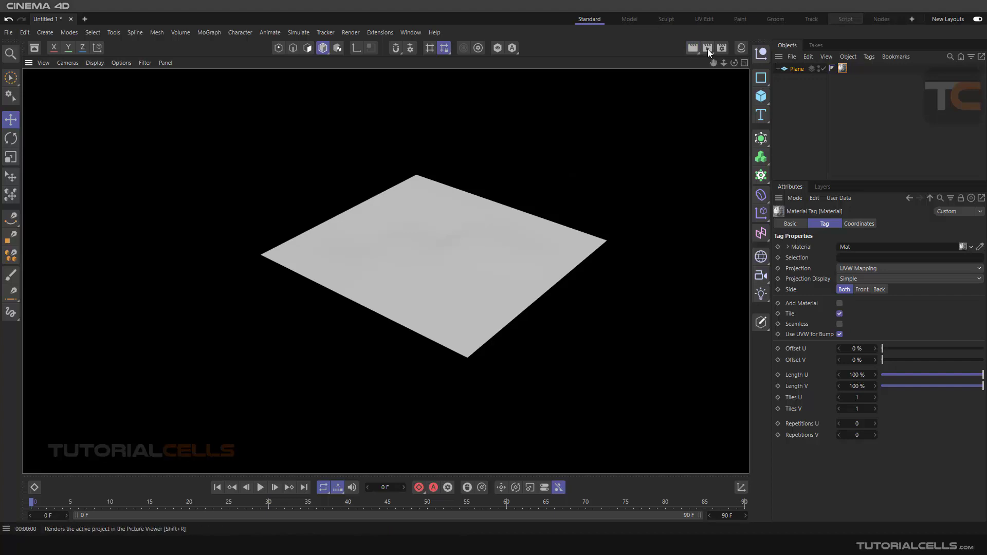
left_click_drag(694, 48, 693, 71)
left_click(730, 117)
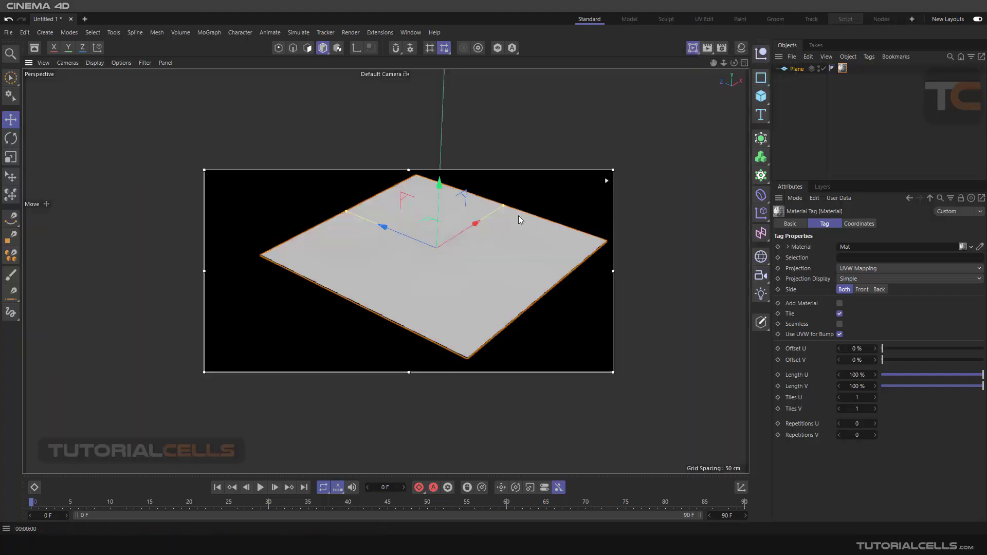
left_click_drag(466, 252, 447, 257, "alt")
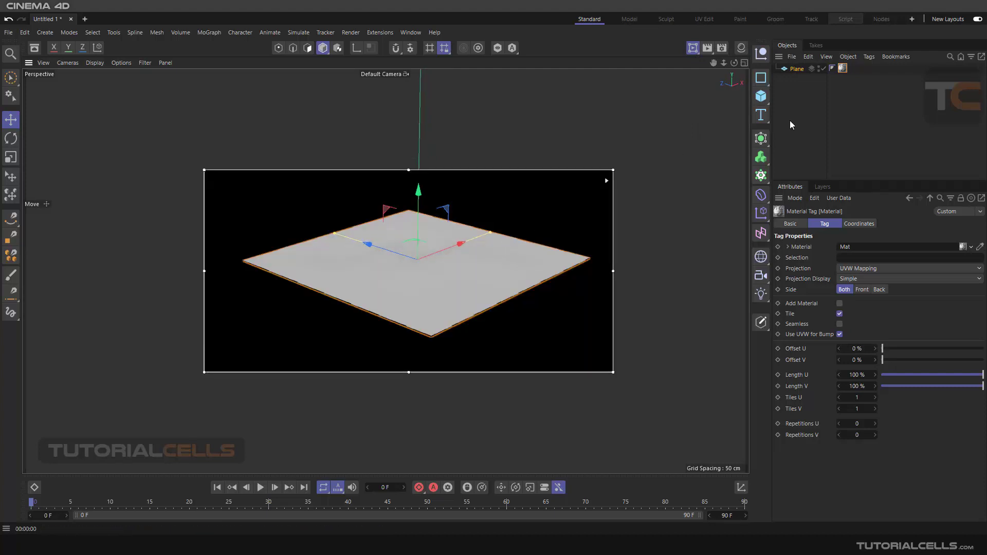
Step: Set the plane's width segments and height segments to 300 each
left_click(797, 69)
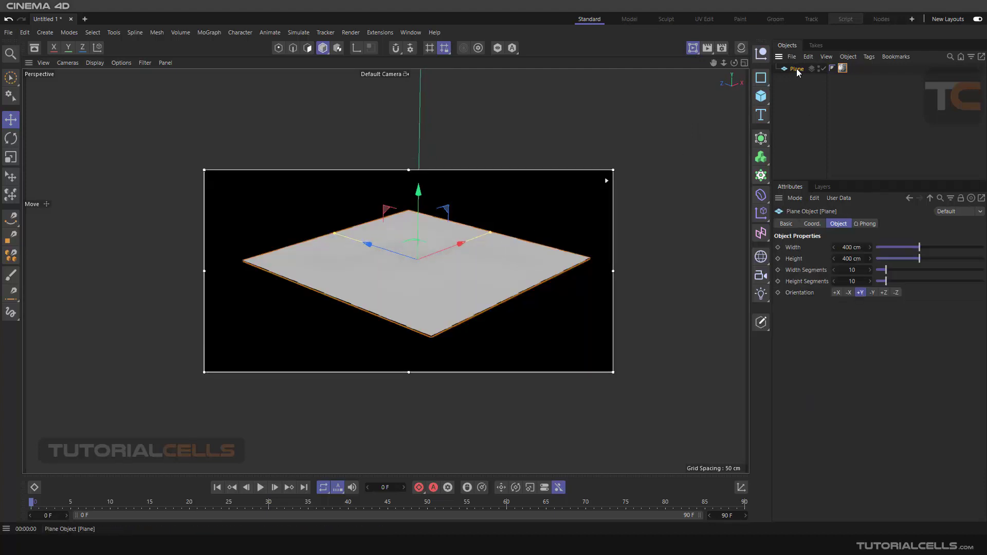
left_click(852, 271)
type("300")
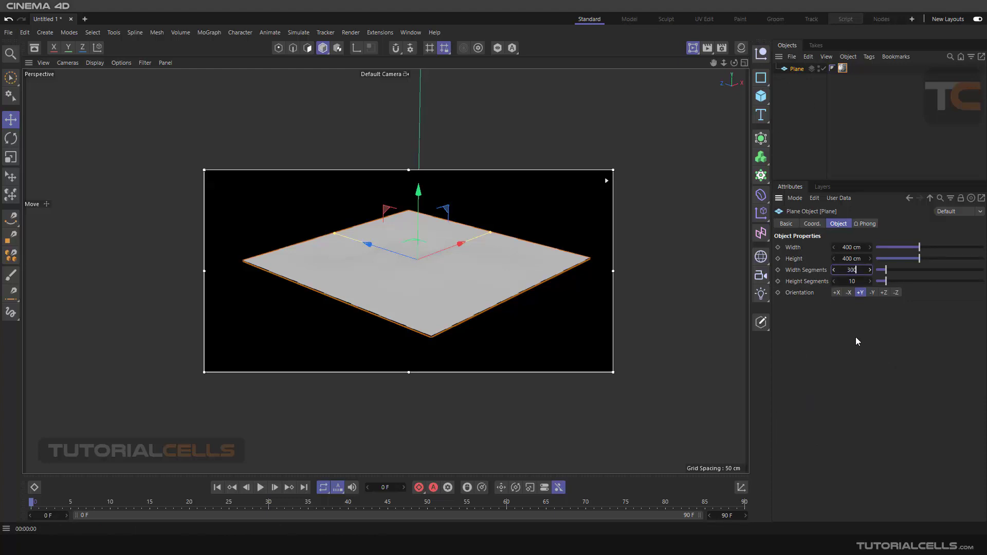
left_click(855, 281)
type("300")
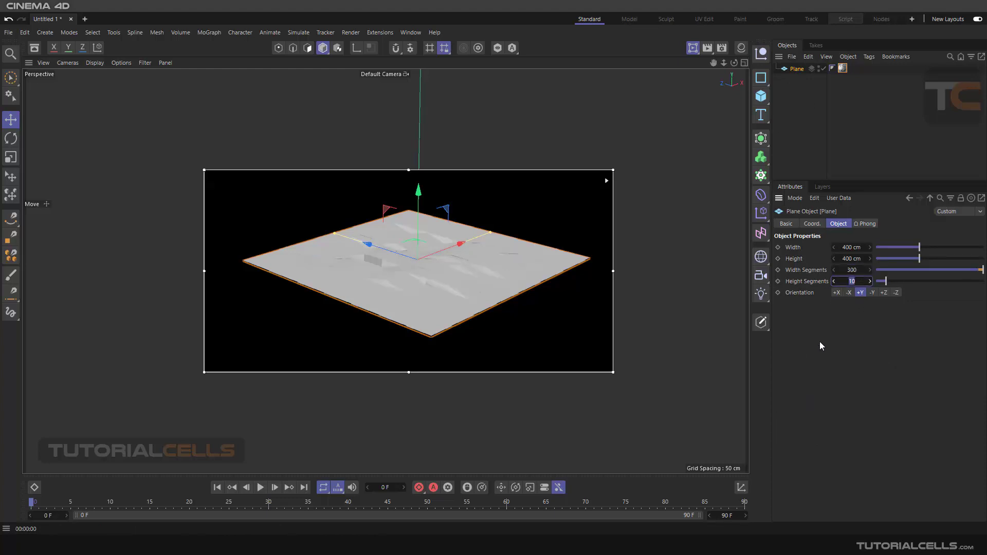
key("Return")
mouse_move(430, 251)
left_mouse_down("alt")
mouse_move(437, 279)
mouse_move(477, 281)
mouse_move(454, 300)
mouse_move(414, 291)
mouse_move(583, 348)
mouse_move(454, 308)
left_mouse_up("alt")
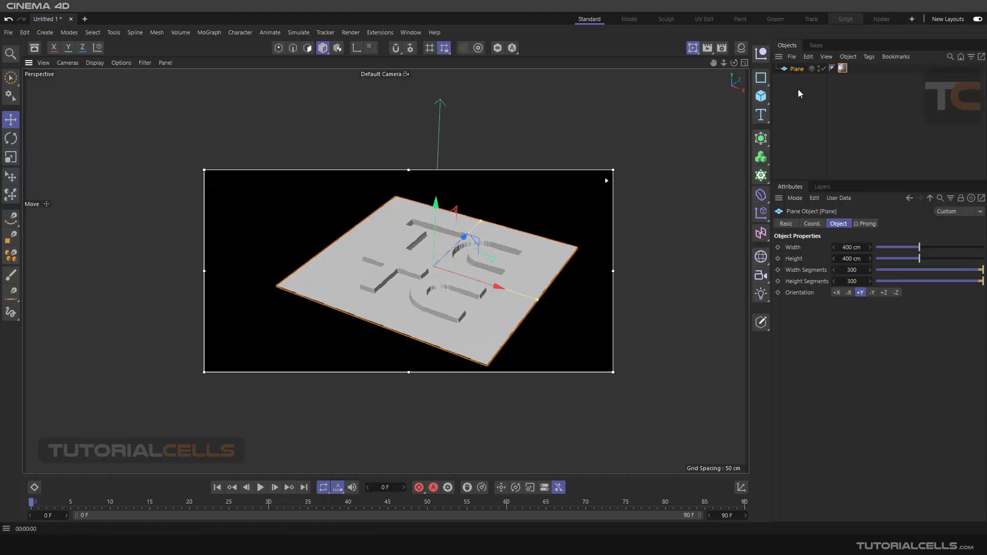
Step: Open the plane's material in the Material Editor and set its displacement height to 41 cm
left_click(842, 68)
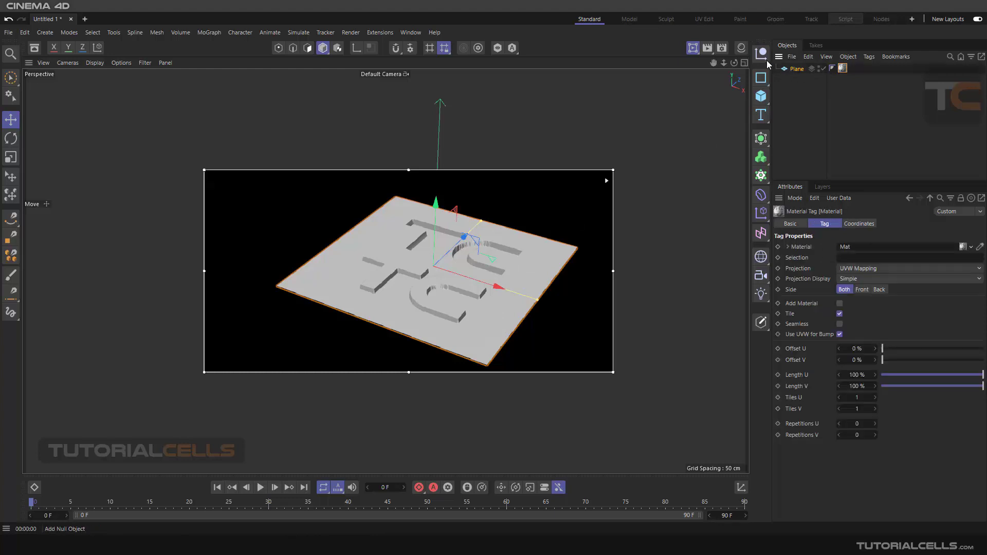
left_click(742, 47)
double_click(607, 94)
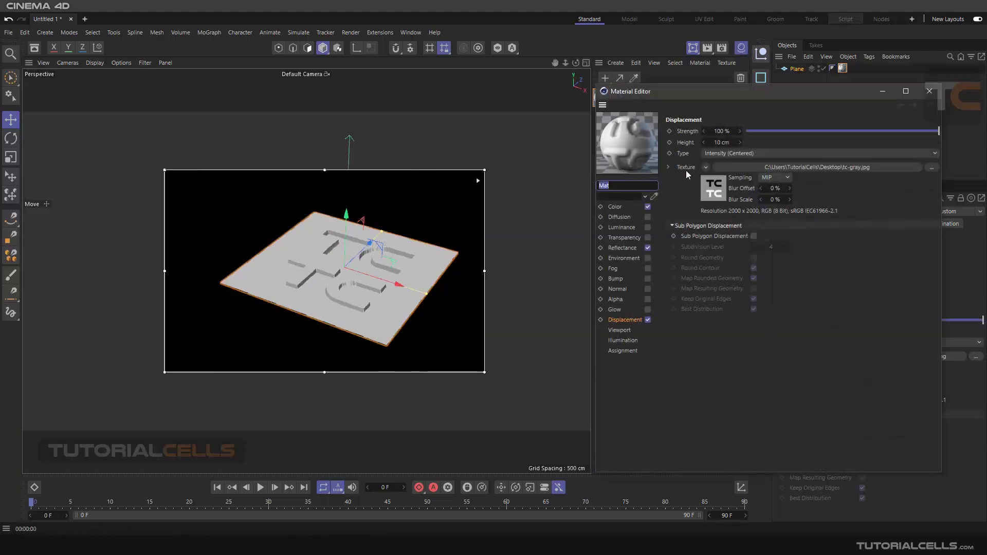
left_click_drag(739, 91, 758, 85)
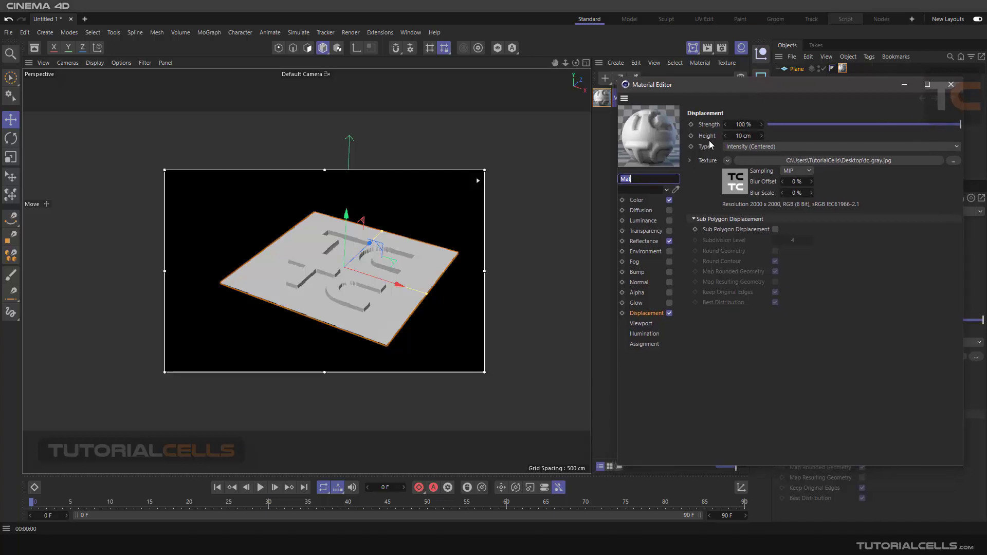
double_click(740, 136)
type("1")
key("Return")
double_click(735, 136)
type("41")
key("Return")
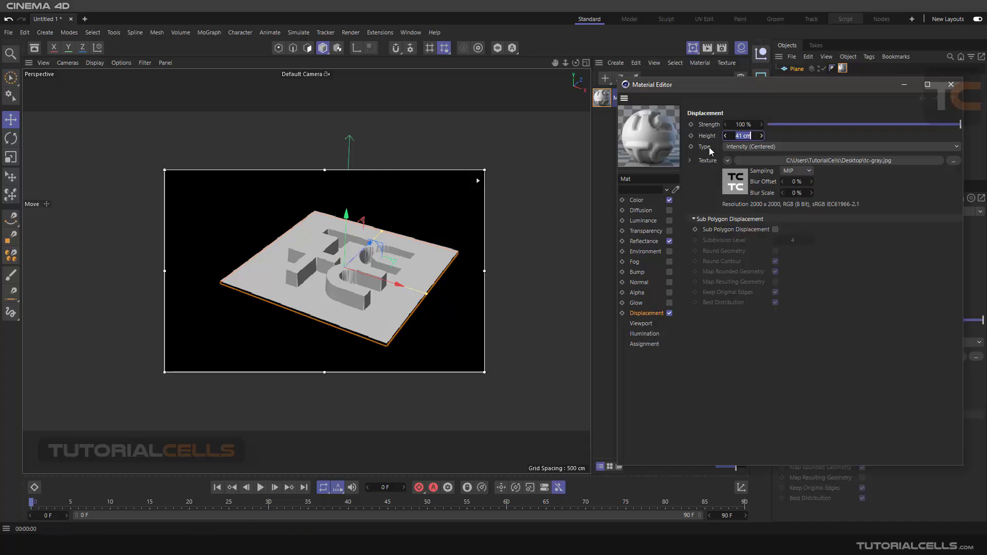
left_click(805, 134)
Step: Close the Material Editor and Material Manager, and turn off the interactive render region
left_click_drag(399, 295, 391, 235, "alt")
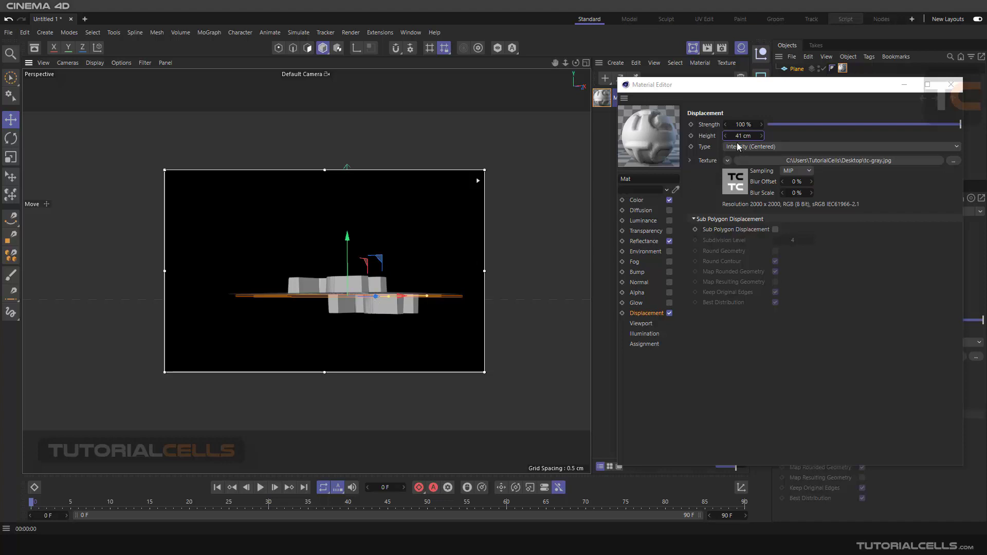
left_click_drag(337, 279, 340, 332, "alt")
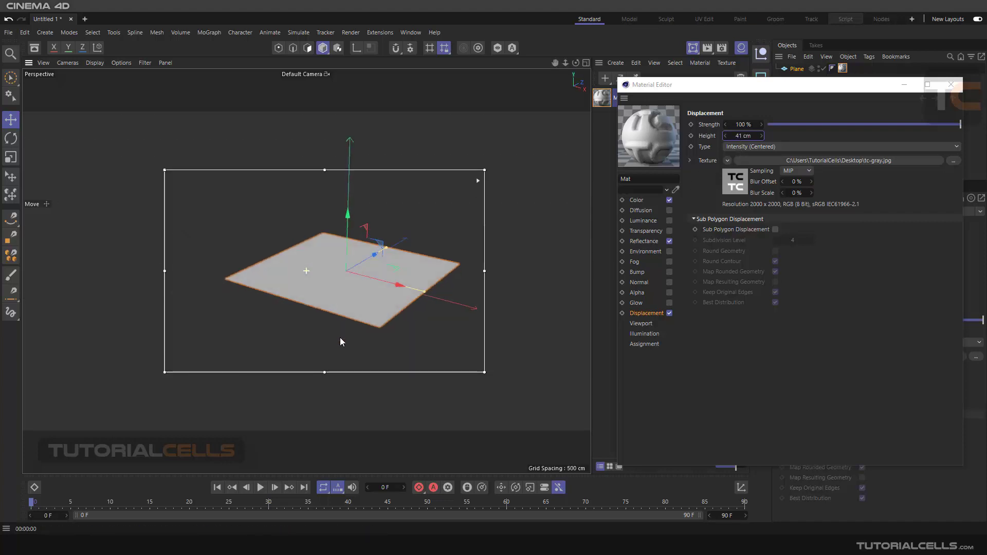
left_click(950, 84)
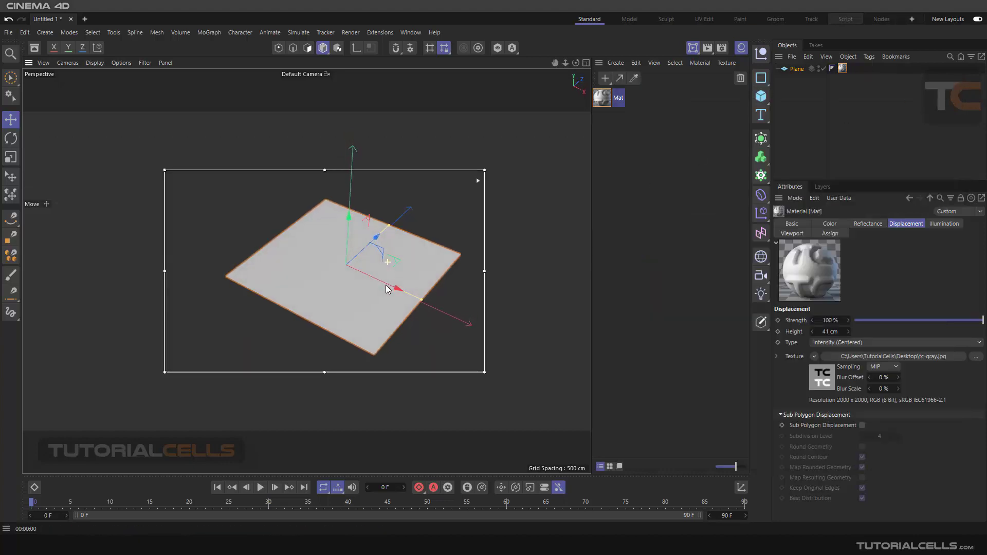
left_click_drag(387, 290, 393, 287, "alt")
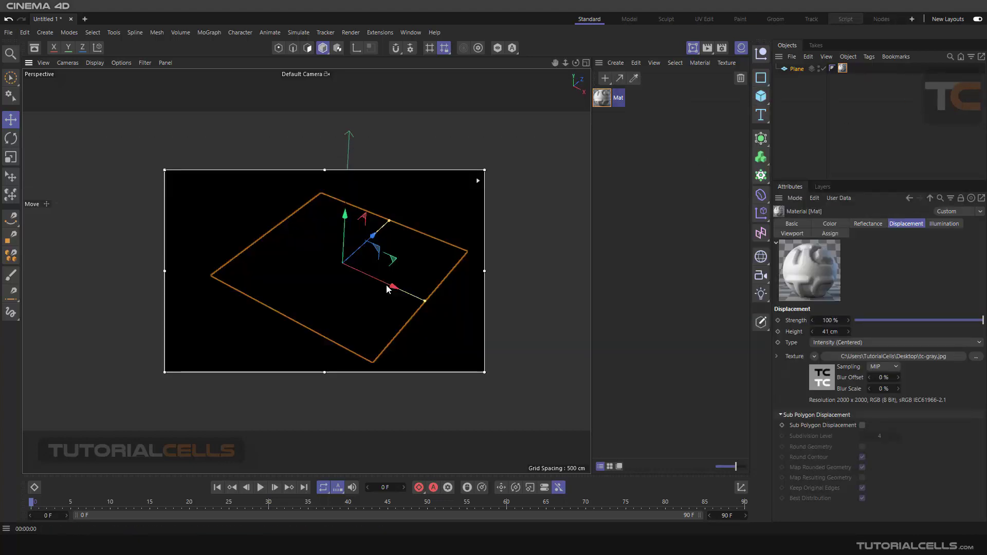
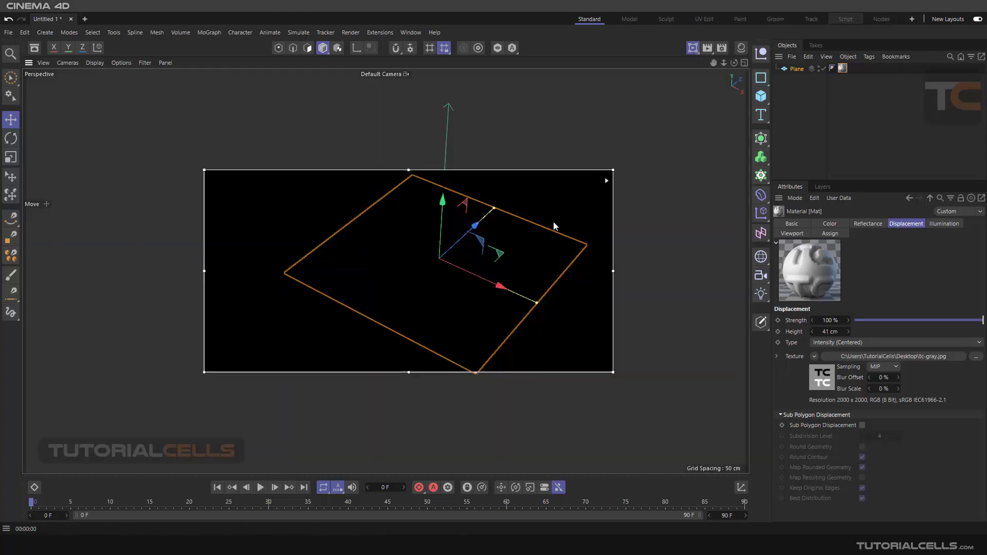
left_click(689, 51)
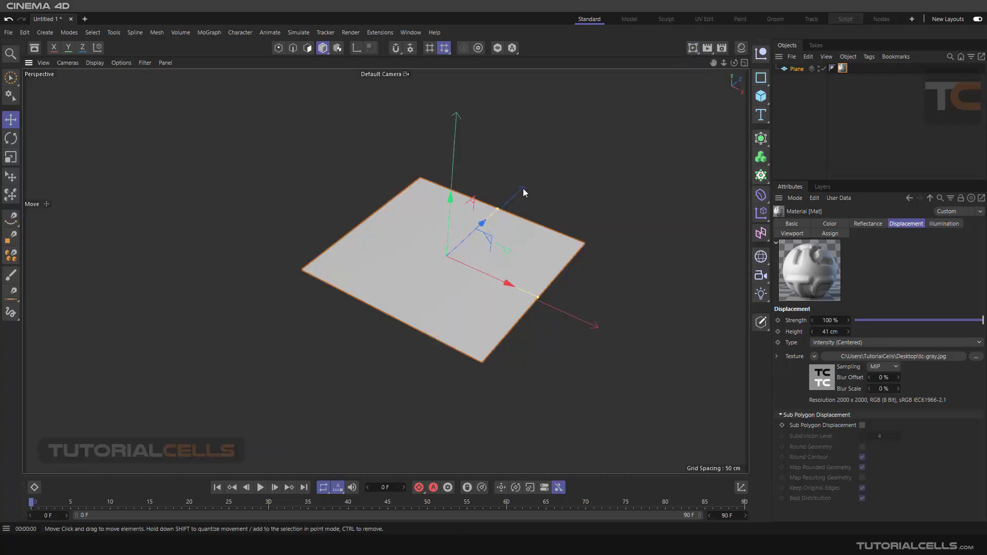
left_click(692, 48)
left_click(711, 62)
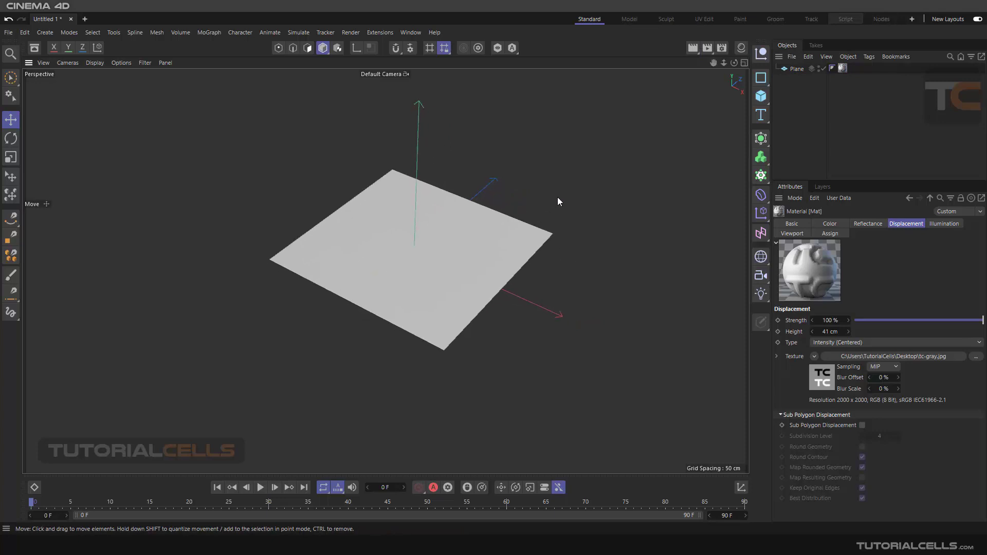
Step: Delete the material tag from the plane
left_click(796, 69)
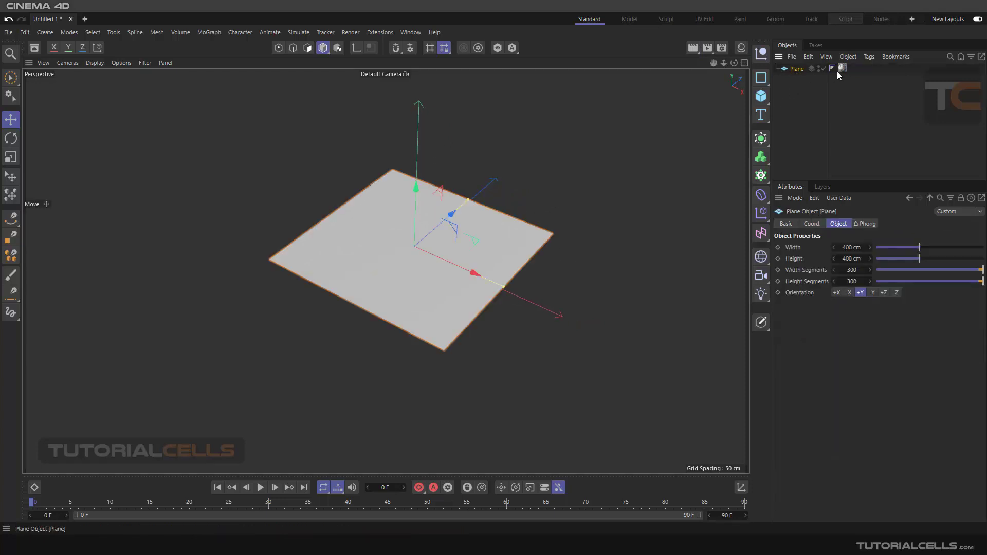
left_click(842, 69)
key("Delete")
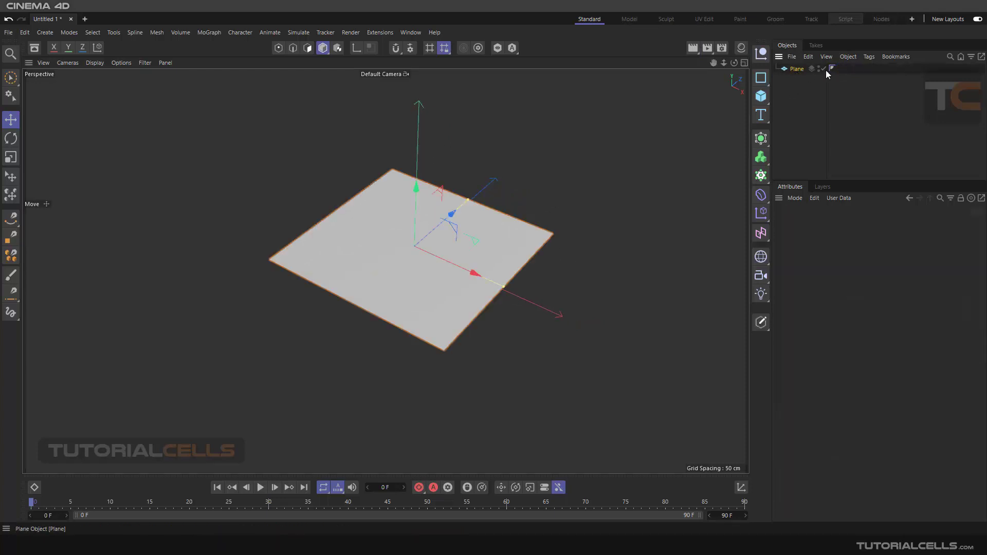
Step: Add a Displacer deformer as a child of the plane and open its object properties
left_click(796, 70)
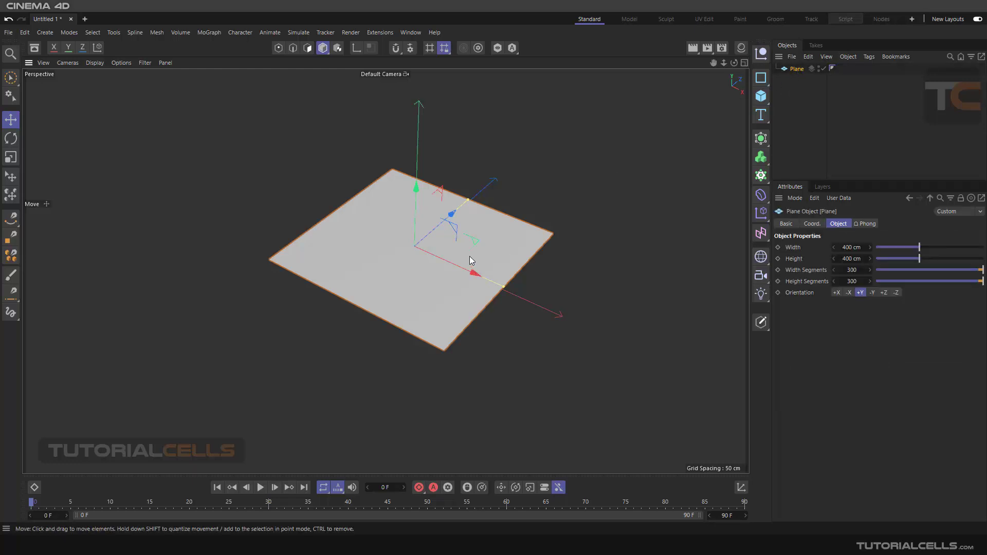
left_click_drag(467, 241, 472, 242)
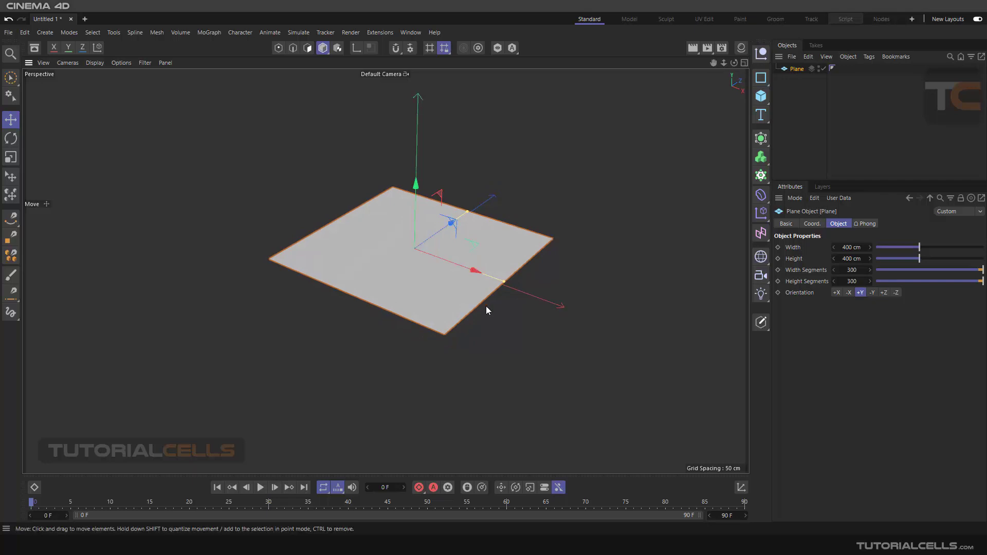
left_click(761, 195)
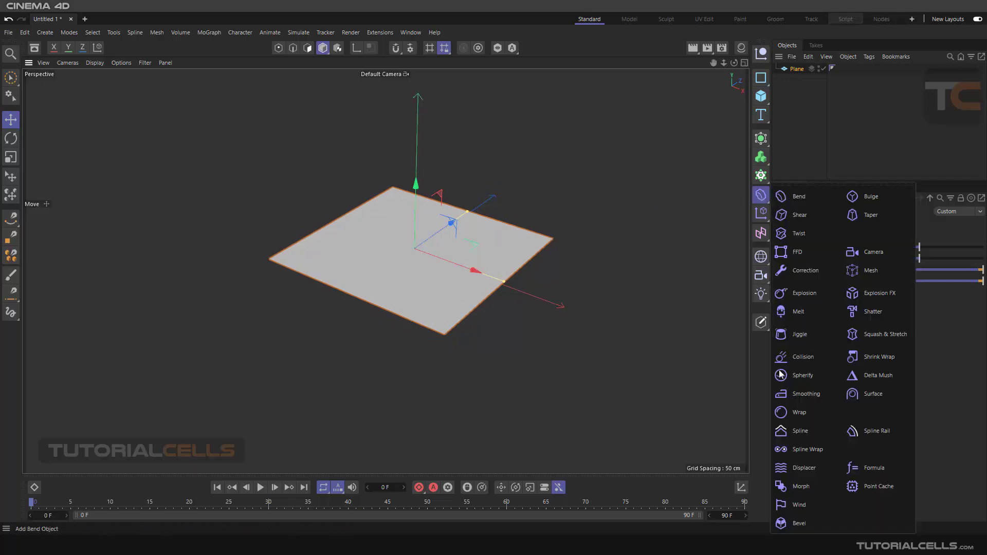
left_click(800, 466)
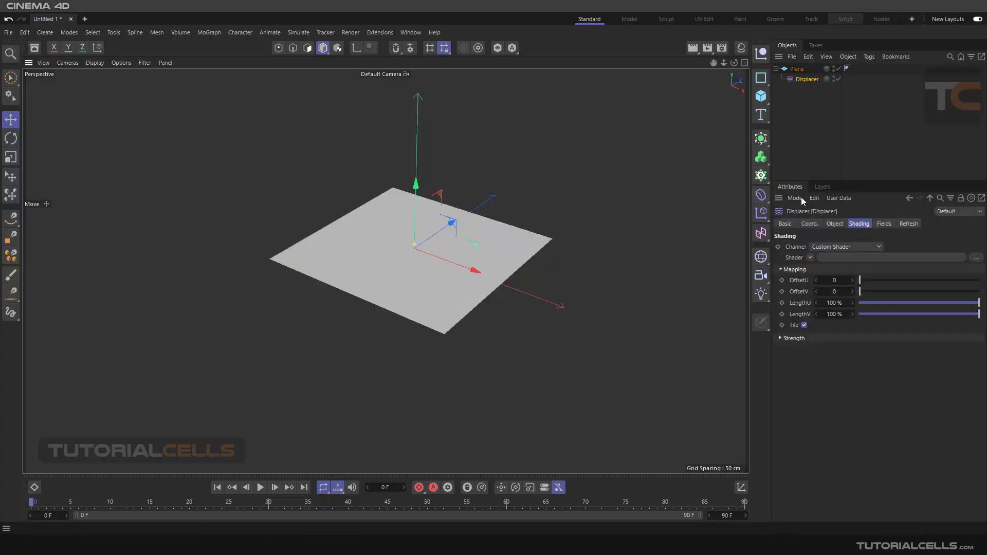
left_click_drag(811, 85, 793, 72)
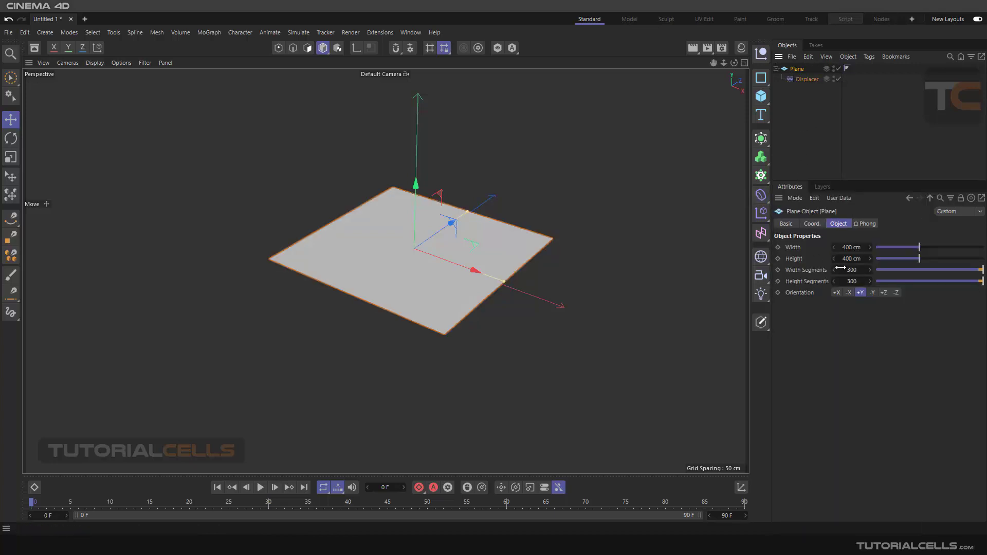
left_click(796, 79)
left_click(833, 224)
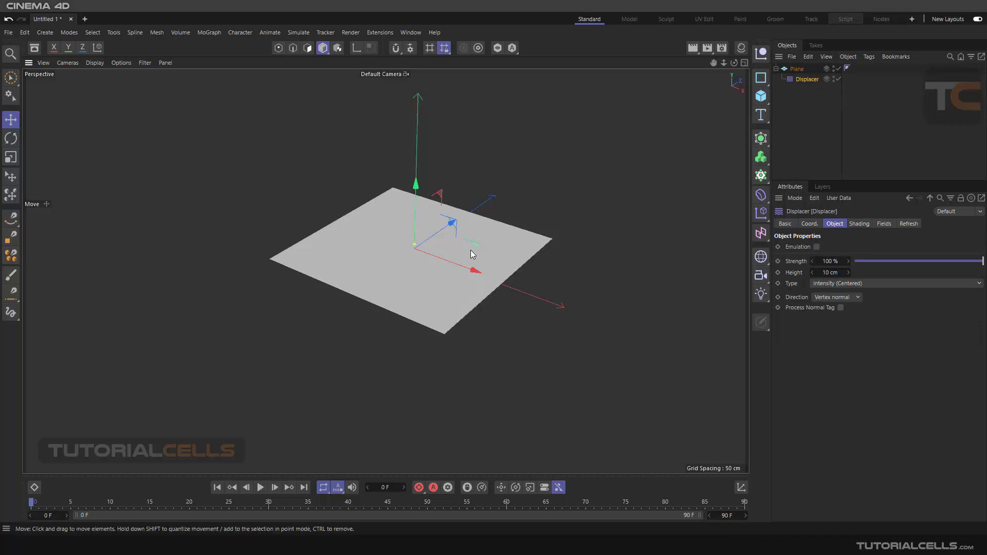
left_click_drag(469, 251, 464, 218, "alt")
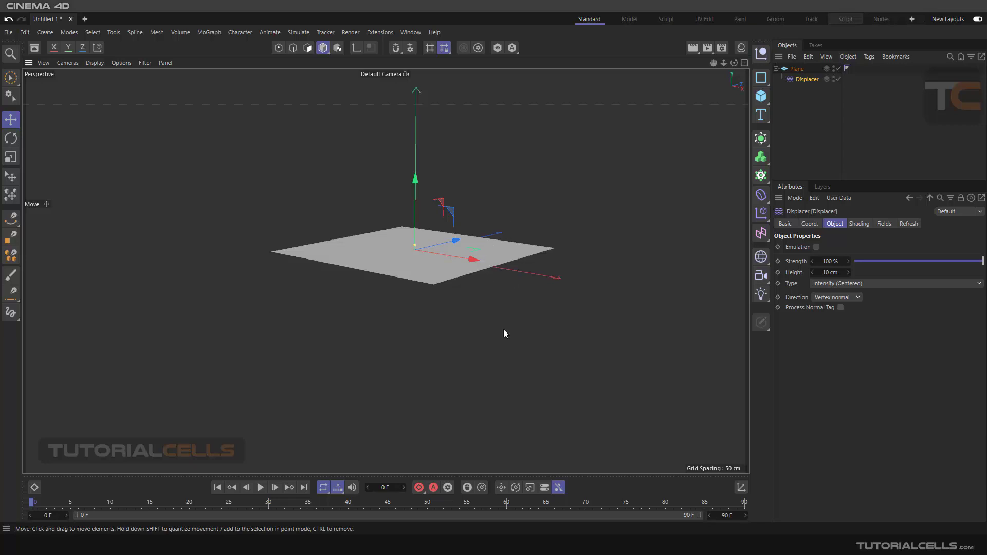
mouse_move(469, 247)
left_mouse_down("alt")
mouse_move(473, 276)
mouse_move(472, 268)
left_mouse_up("alt")
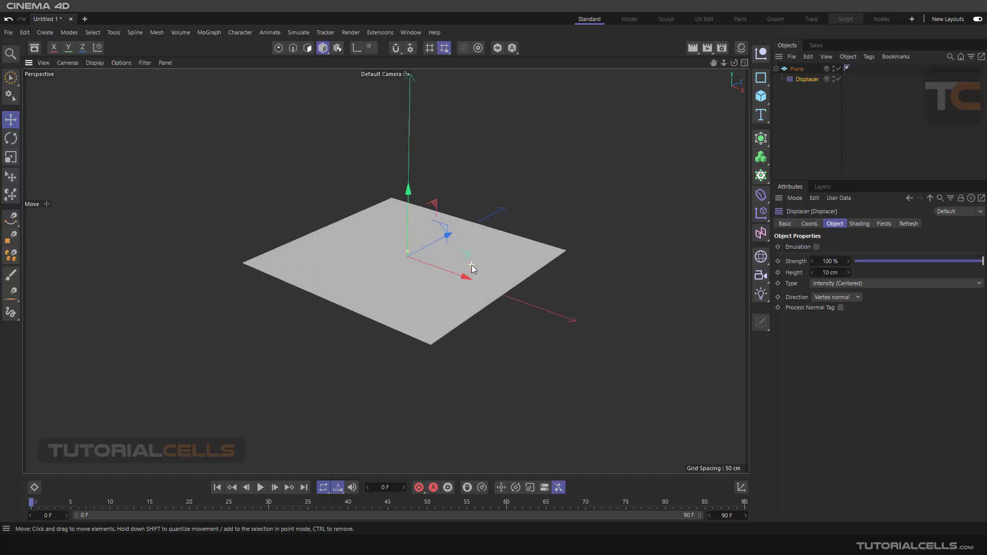
Step: Examine the plane's segments in Gouraud Shading (Lines) and return the viewport to Gouraud Shading
left_click(95, 62)
left_click(103, 90)
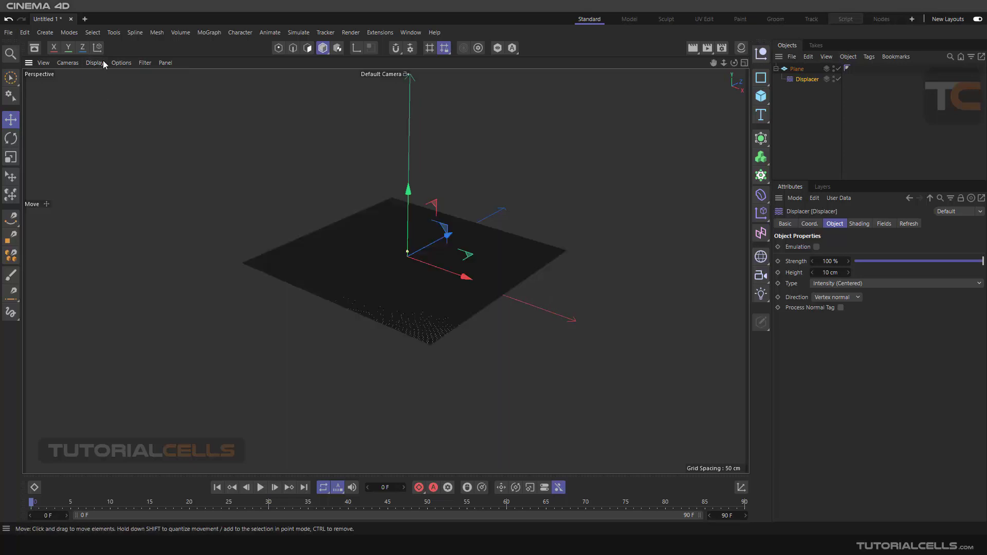
left_click(94, 62)
left_click(101, 81)
scroll(442, 263, "up", 2)
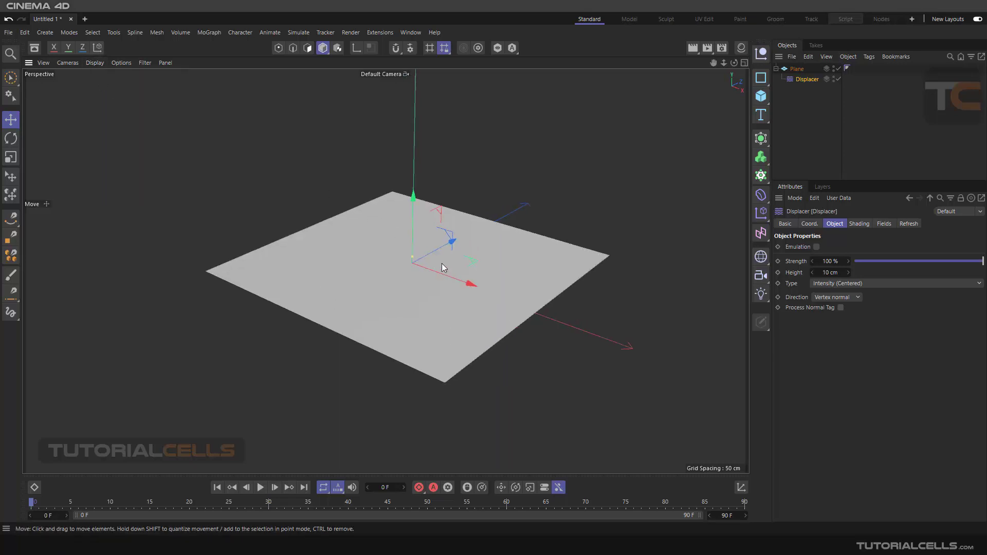
Step: Enable Emulation in the Displacer's object properties
left_click(797, 248)
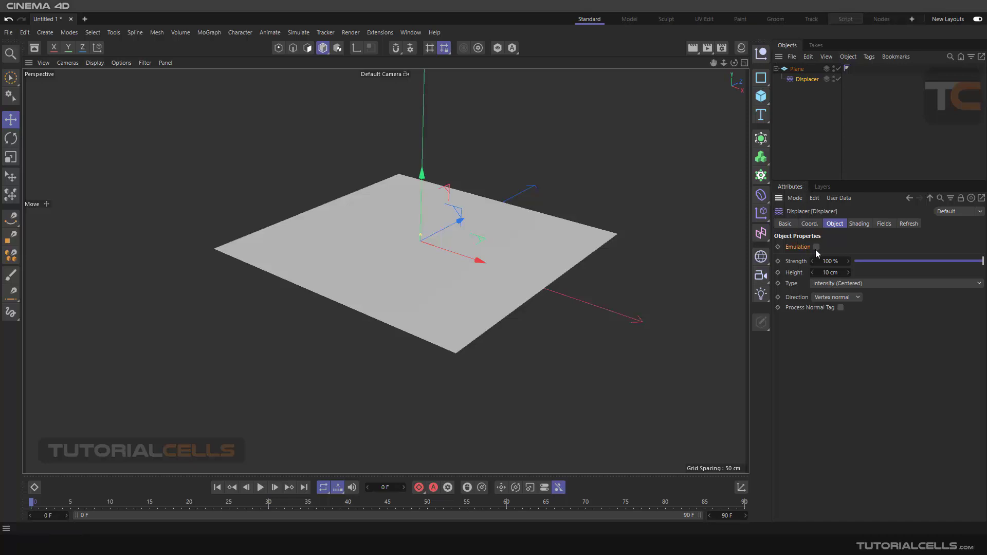
left_click(816, 247)
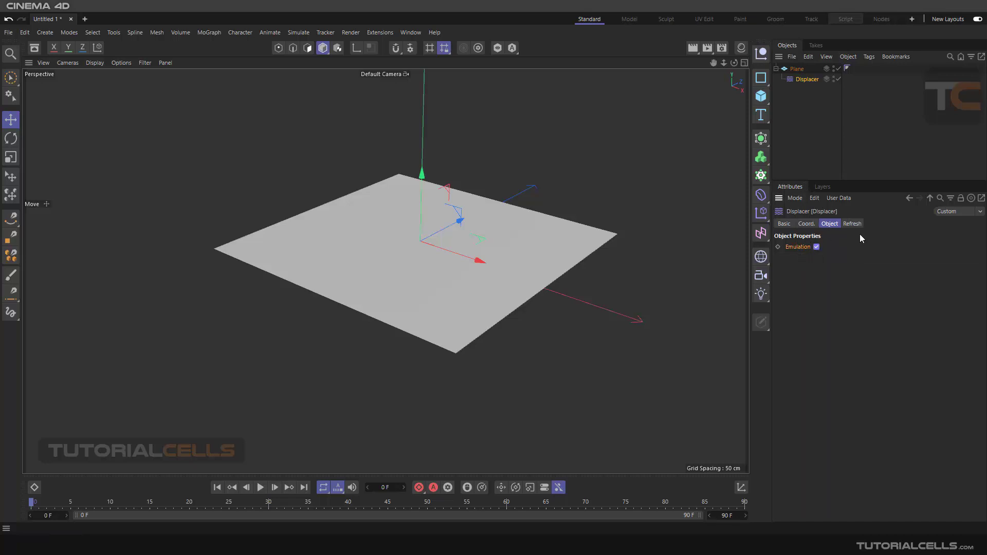
left_click(816, 247)
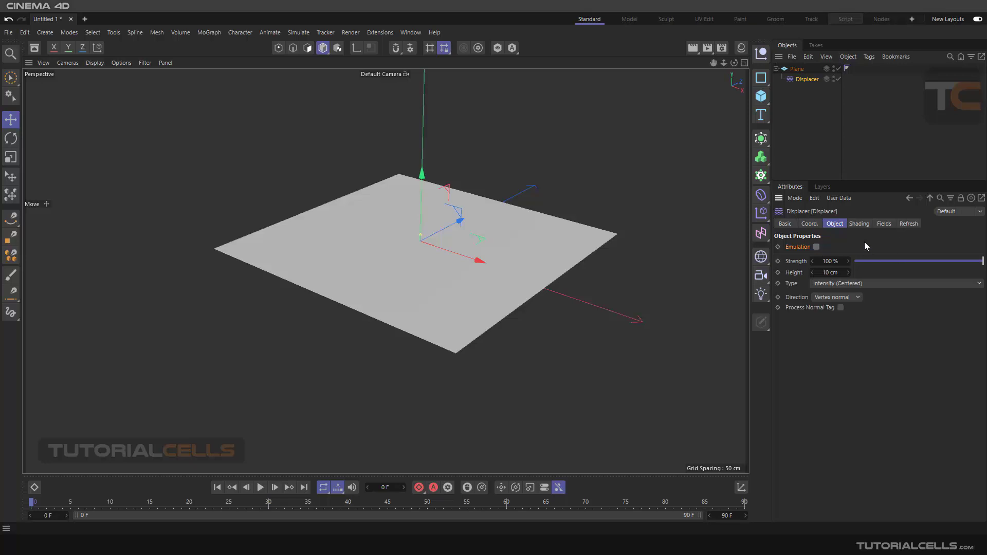
left_click(816, 248)
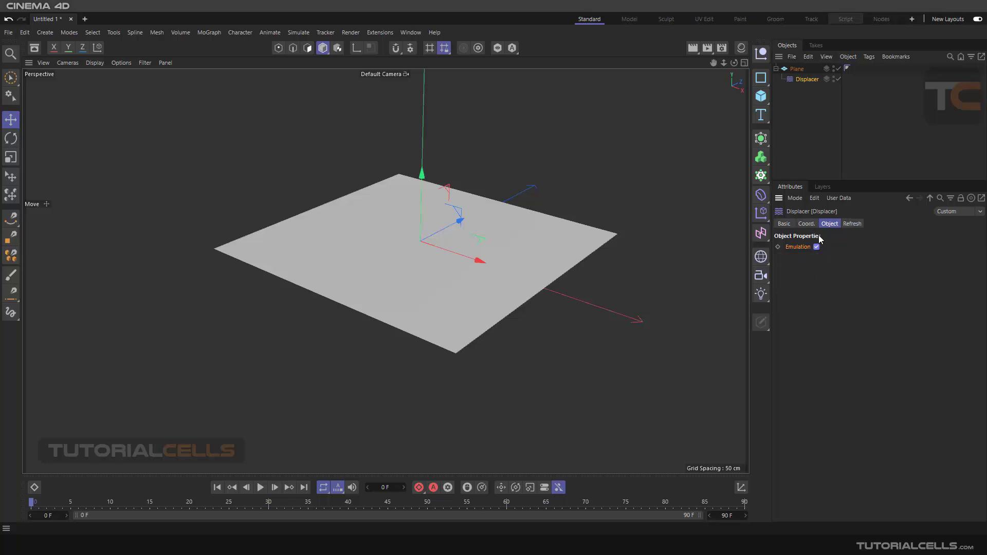
Step: Apply the displacement material Mat to the plane and close the Material Manager
left_click(741, 48)
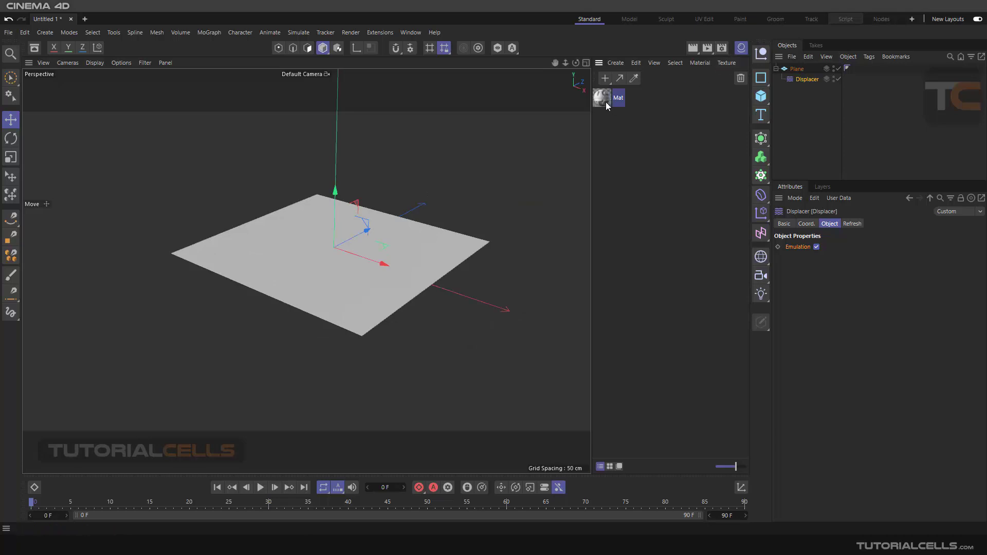
left_click_drag(605, 101, 804, 69)
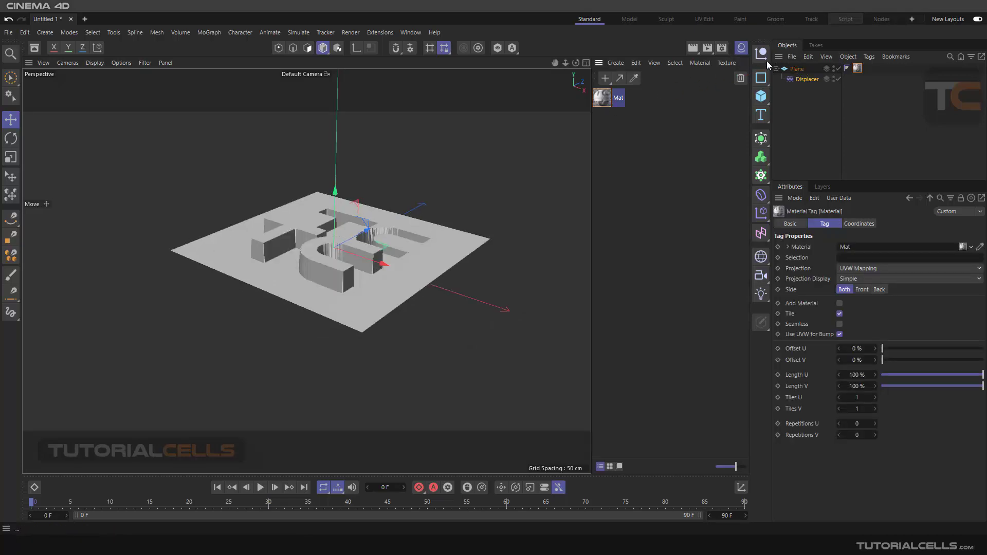
left_click(741, 48)
scroll(464, 254, "up", 5)
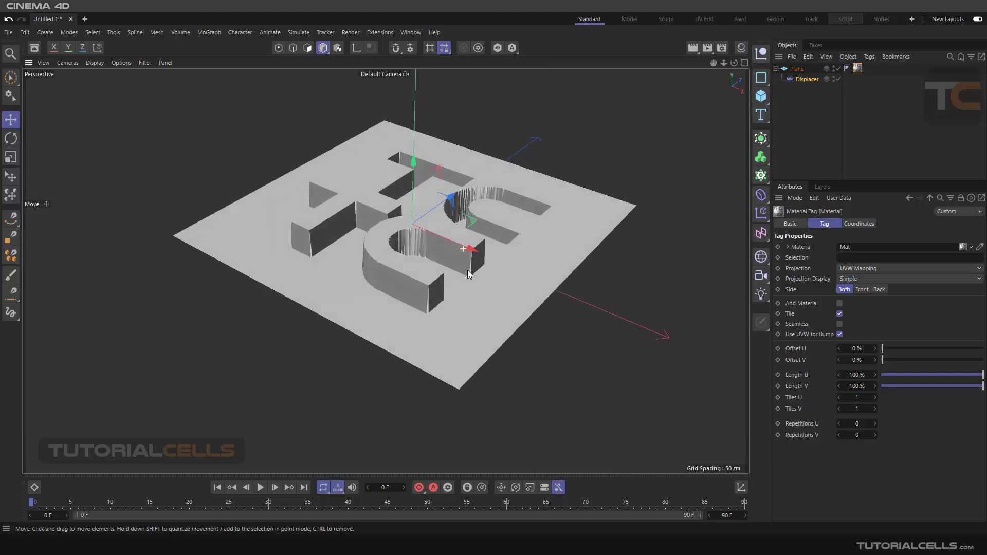
Step: Display the plane in Gouraud Shading (Lines) and examine the displaced mesh of the letters up close
left_click_drag(467, 269, 309, 206, "alt")
left_click(92, 63)
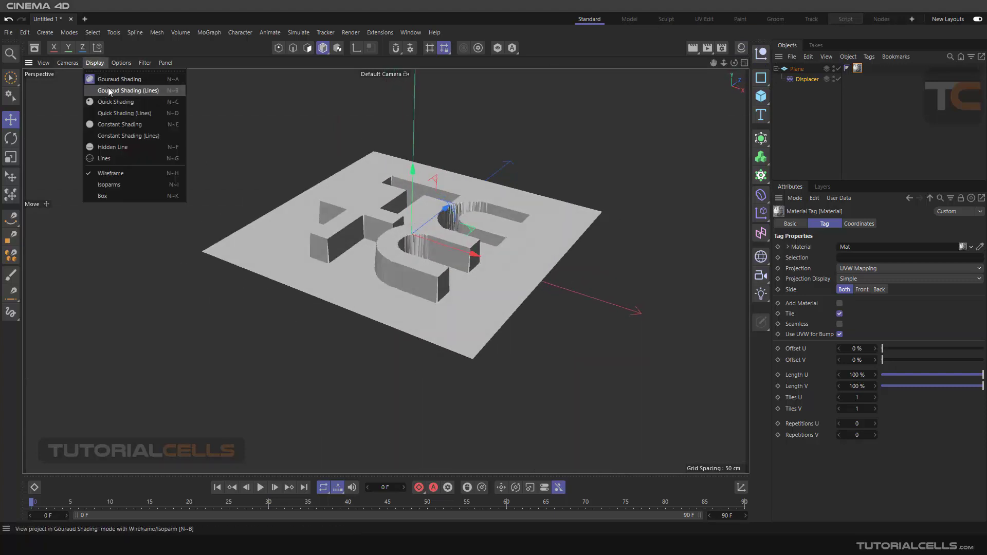
left_click(109, 90)
scroll(388, 274, "up", 8)
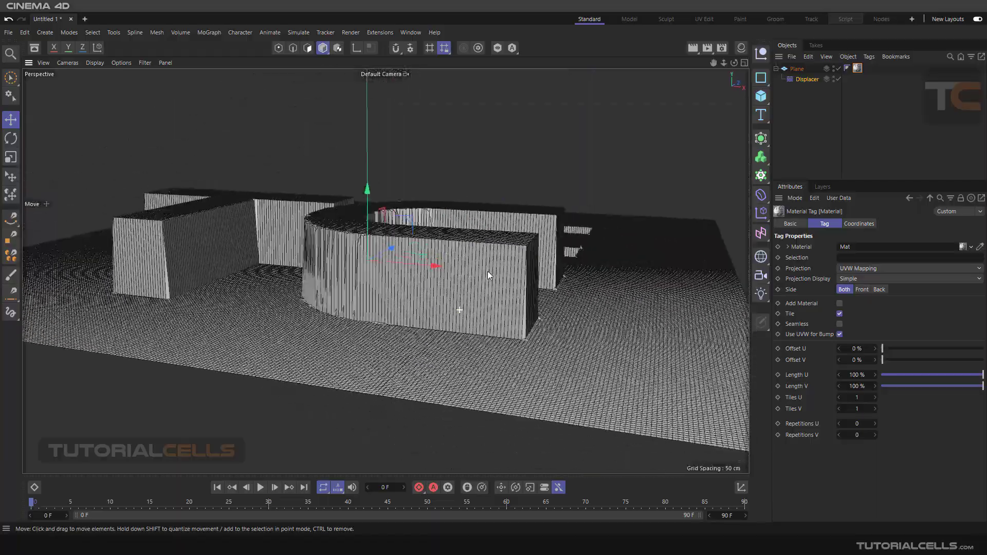
left_click_drag(488, 271, 519, 247, "alt")
scroll(461, 294, "down", 5)
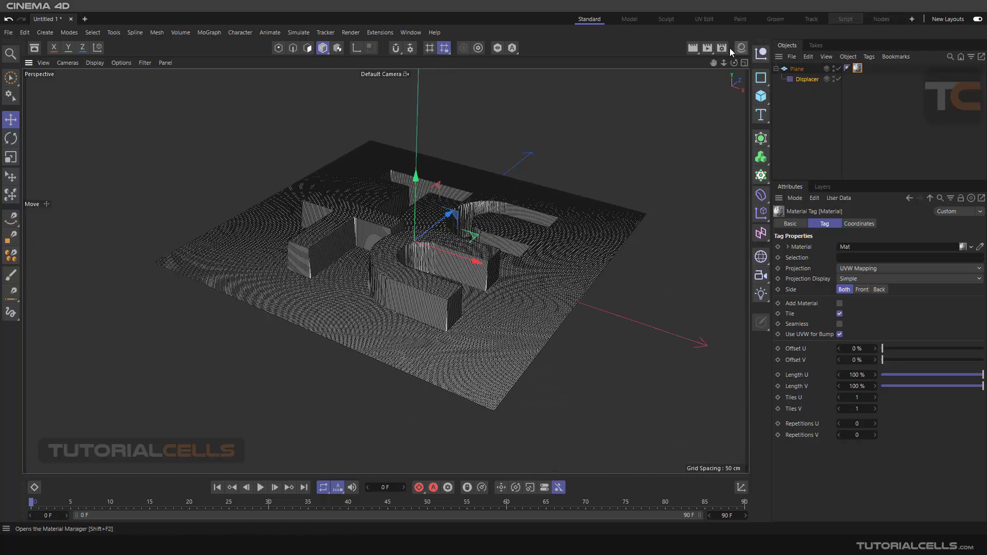
Step: Switch the viewport display back to Gouraud Shading and frame the whole displaced plane
left_click(94, 63)
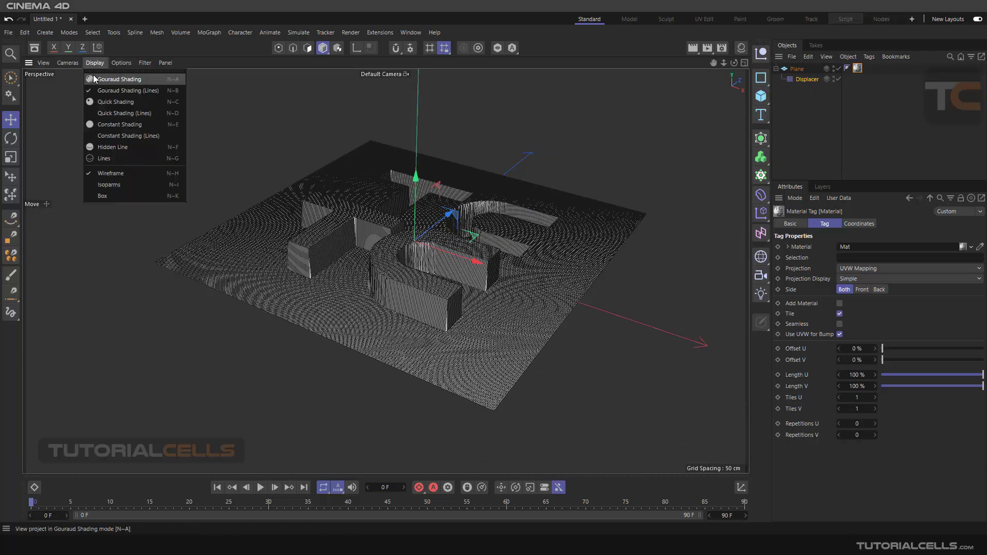
left_click(113, 85)
mouse_move(452, 257)
left_mouse_down("alt")
mouse_move(491, 267)
mouse_move(483, 286)
mouse_move(474, 282)
left_mouse_up("alt")
scroll(491, 267, "down", 4)
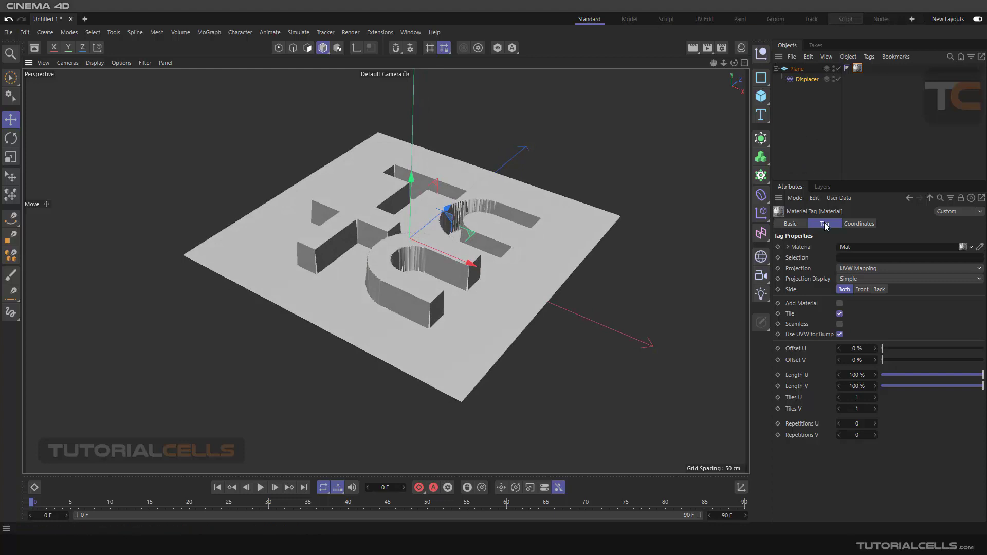
Step: Examine the Displacer's object properties and the displacement settings of material Mat, including its Sub Polygon Displacement option
left_click(808, 80)
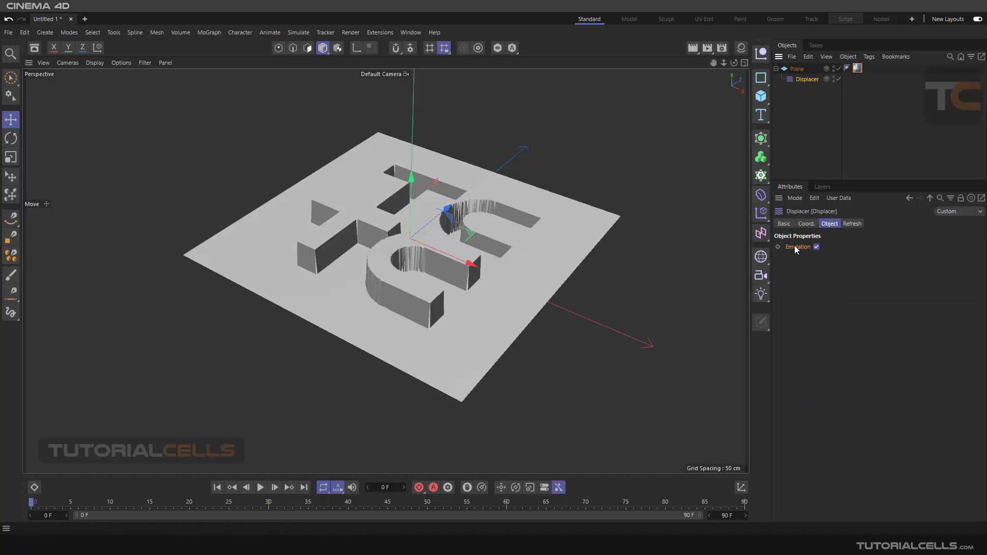
left_click(857, 68)
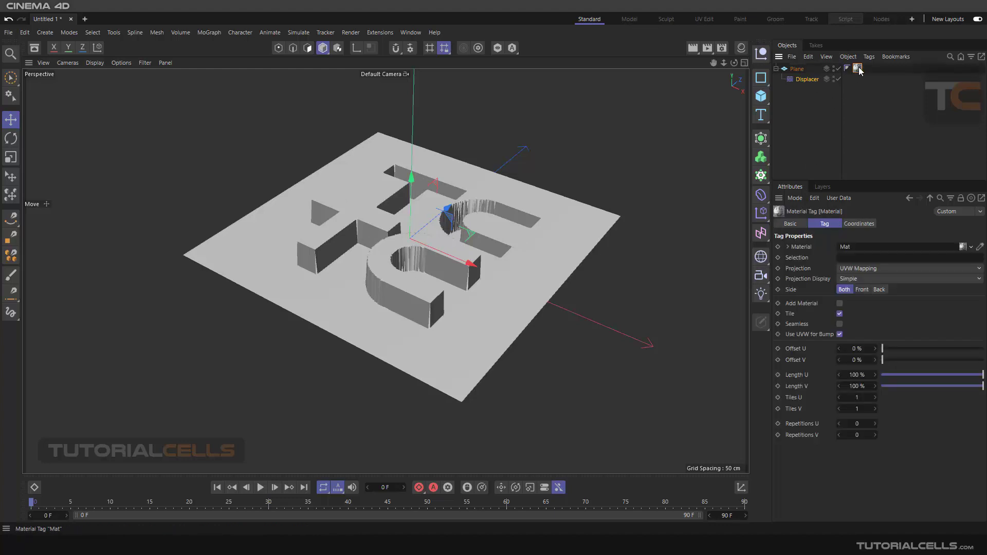
double_click(857, 68)
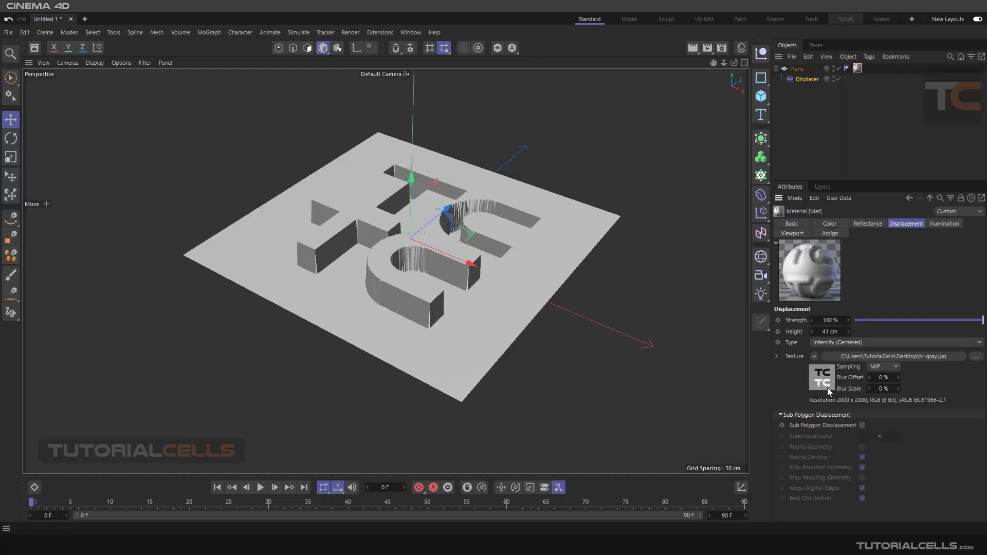
left_click(862, 425)
left_click(862, 425)
left_click(796, 69)
Step: Turn off Emulation in the Displacer and review its own Shading, Fields and Refresh settings
left_click(804, 80)
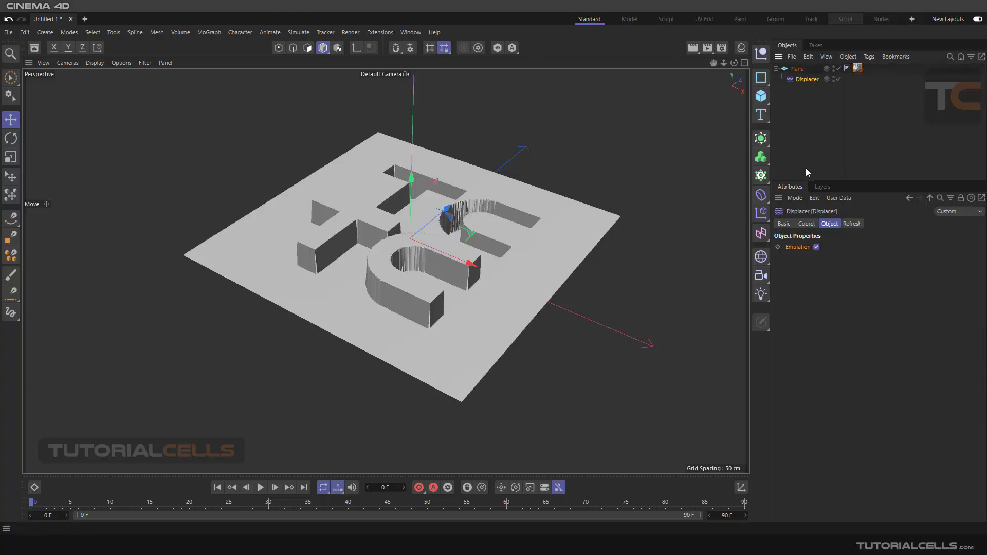
left_click(812, 249)
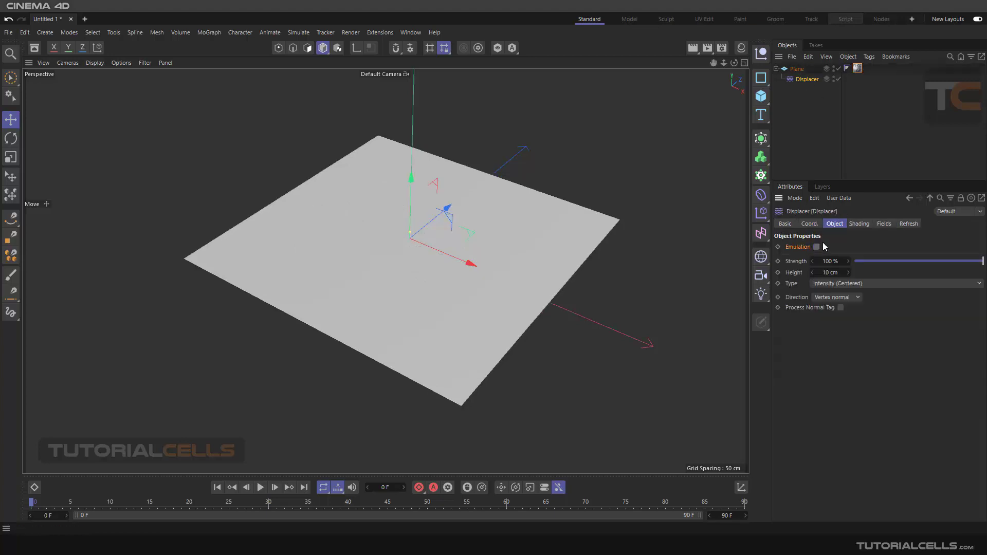
left_click(859, 224)
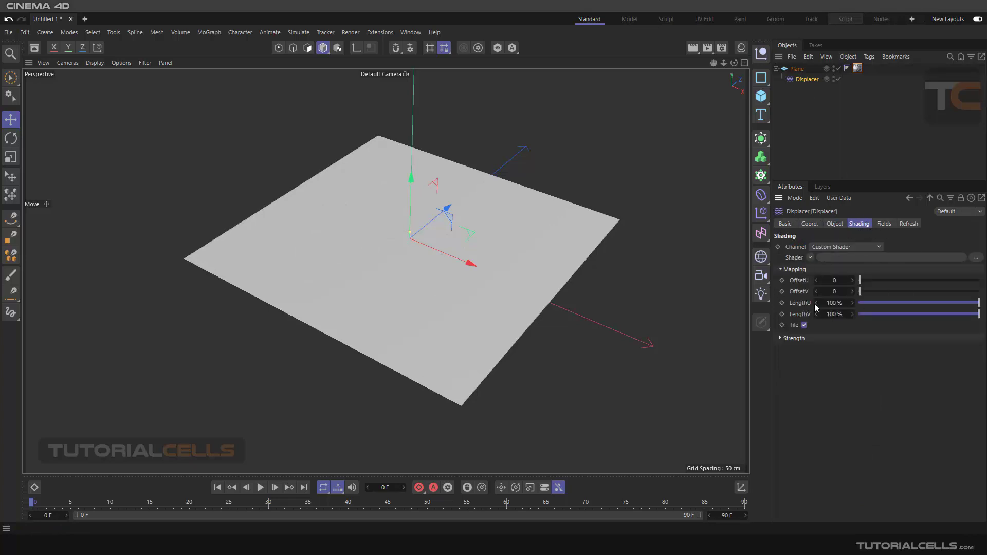
left_click(883, 223)
left_click(908, 224)
left_click(857, 224)
Step: Delete the Mat material tag from the plane and load tc-gray.jpg as the Displacer's custom shader without copying it to the project location
left_click(856, 69)
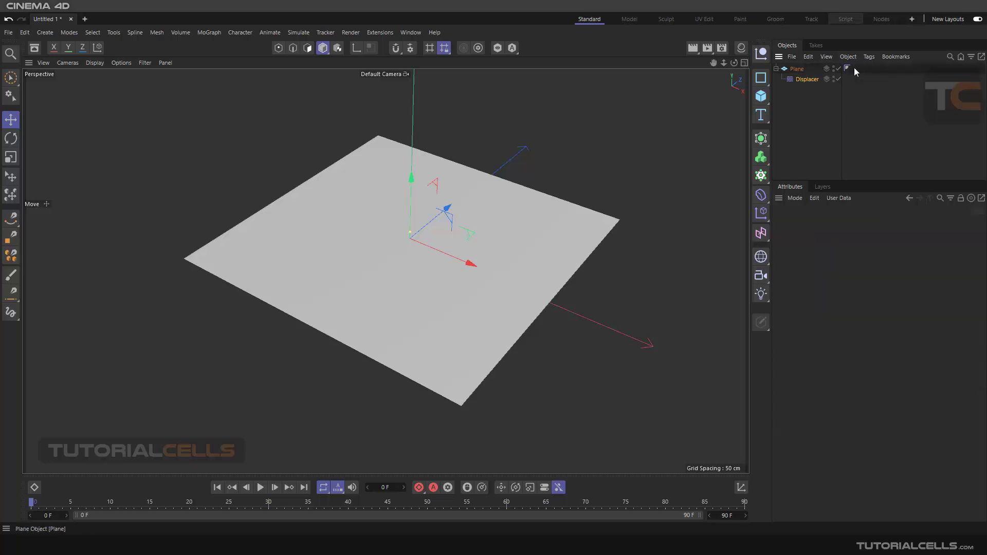
left_click(804, 79)
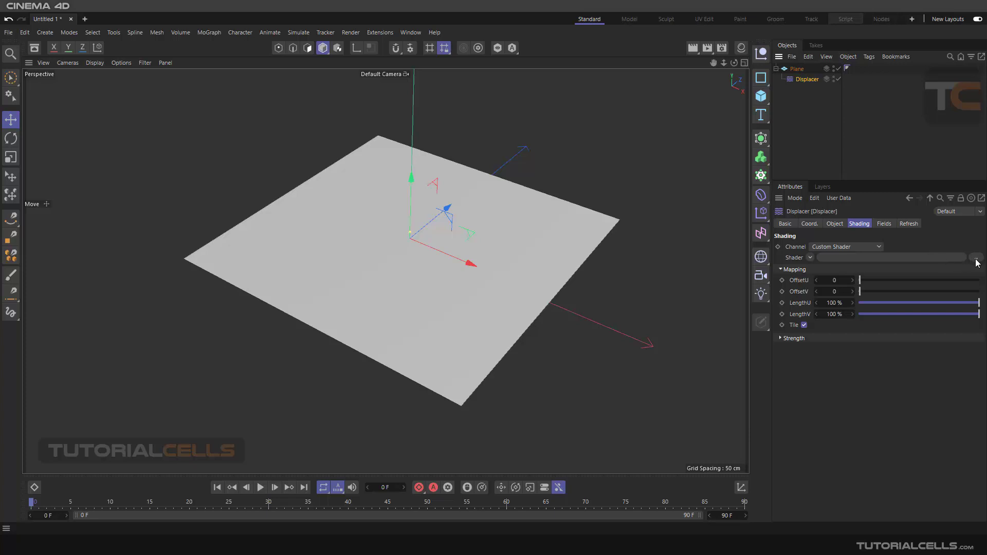
left_click(810, 258)
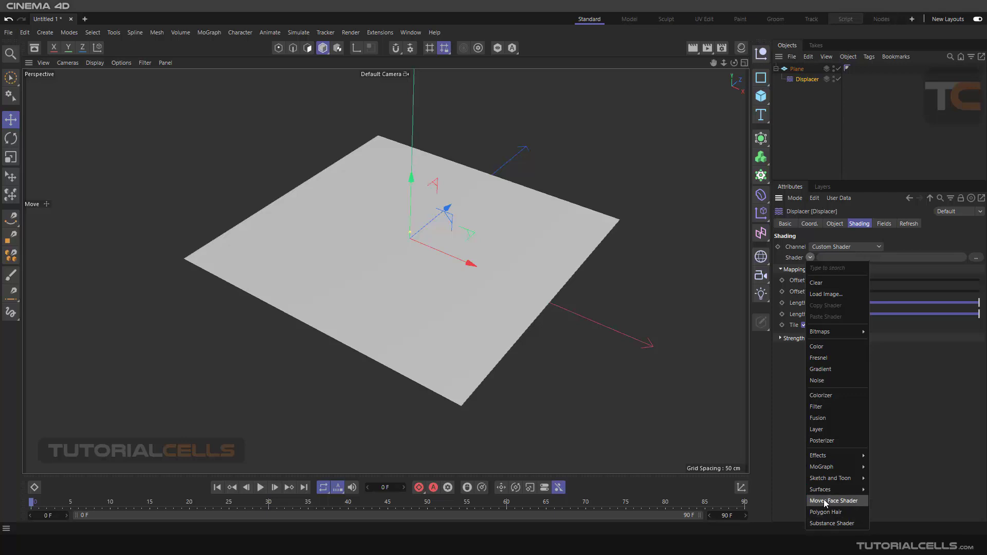
left_click(825, 294)
left_click(149, 128)
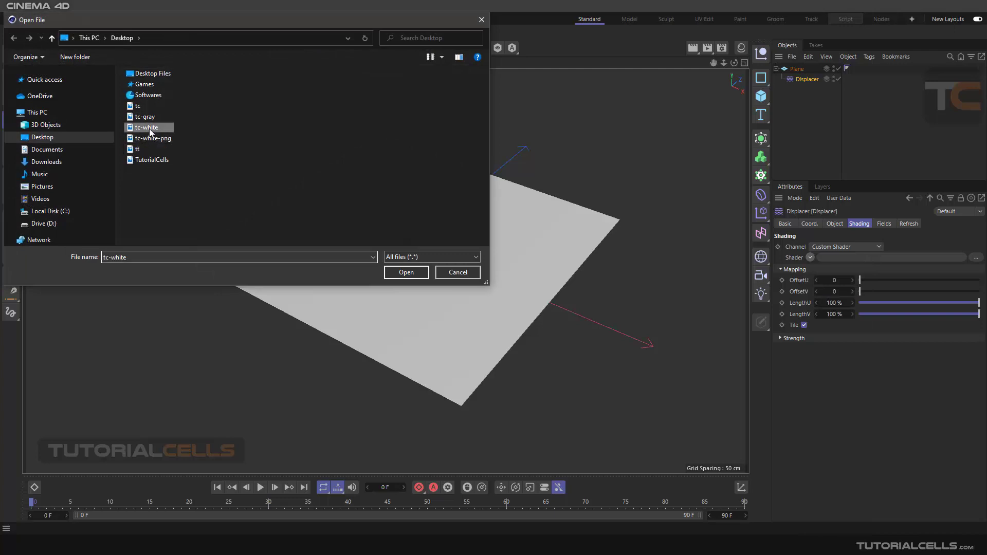
left_click(147, 117)
left_click(406, 272)
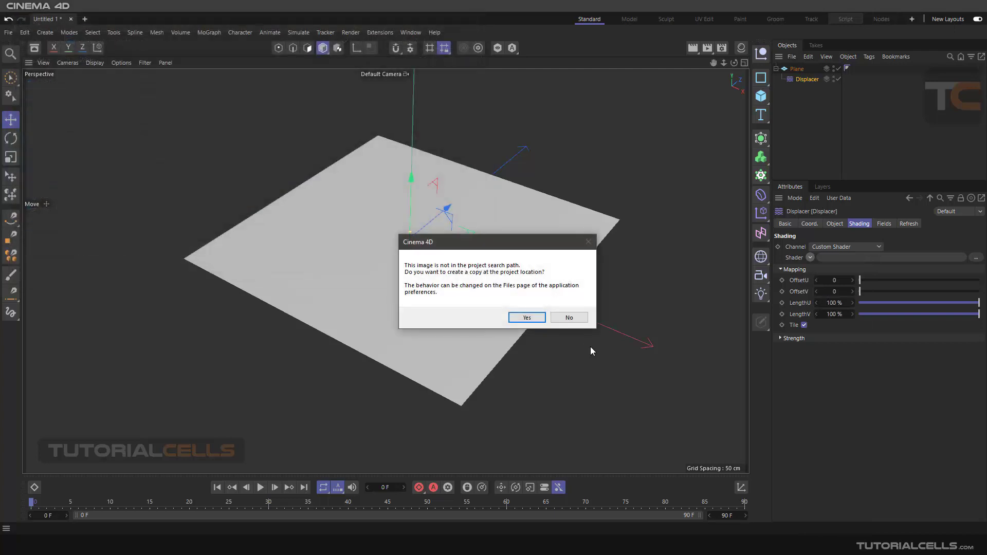
left_click(568, 318)
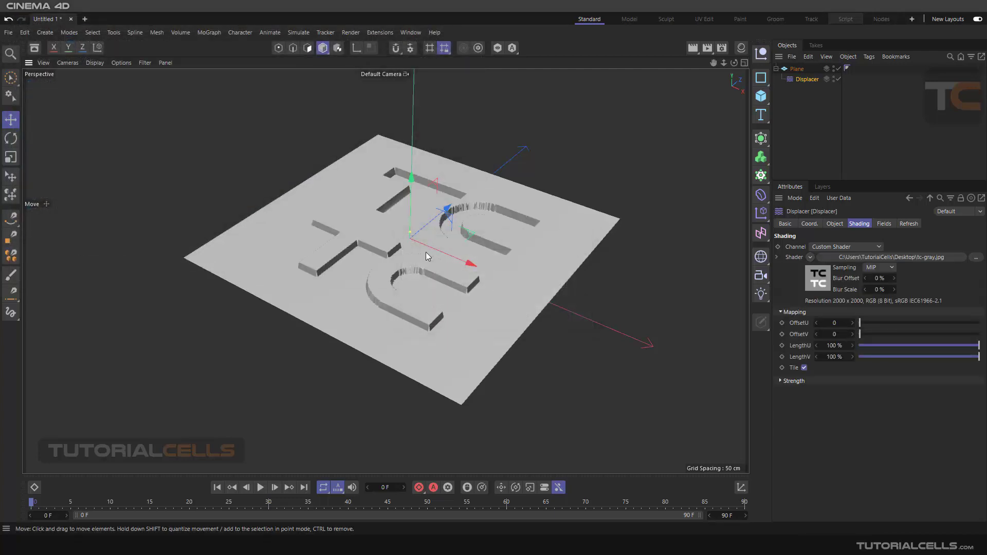
Step: Shift the Displacer's shader mapping to OffsetU 0.9 and OffsetV 0.7
scroll(438, 260, "up", 4)
scroll(435, 257, "down", 3)
scroll(436, 257, "up", 3)
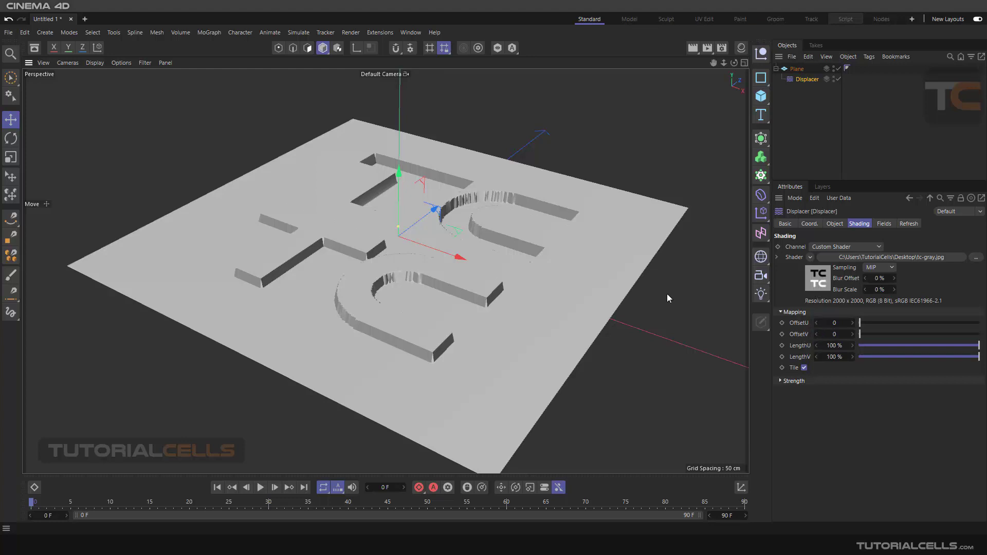
left_click_drag(667, 298, 542, 281, "alt")
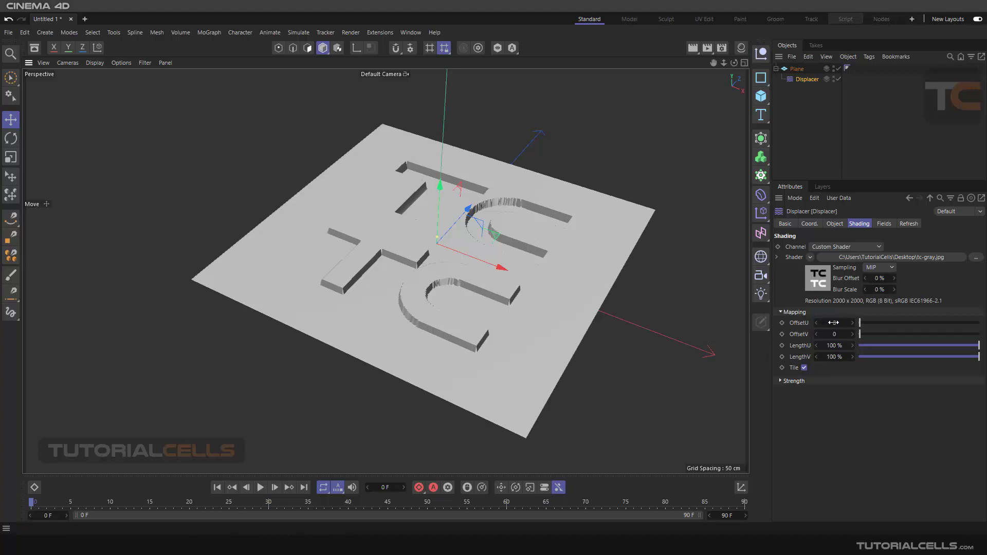
mouse_move(833, 322)
left_mouse_down()
mouse_move(905, 322)
mouse_move(828, 324)
mouse_move(834, 332)
left_mouse_up()
Step: Reset the shader mapping's OffsetU and OffsetV to 0
right_click(850, 326)
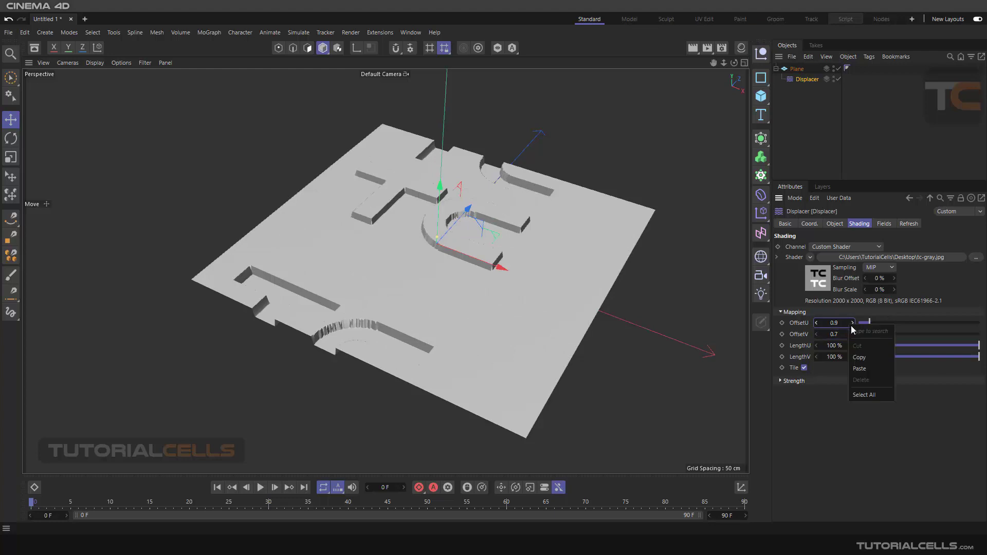
left_click(864, 395)
type("0")
key("Tab")
type("0")
key("Return")
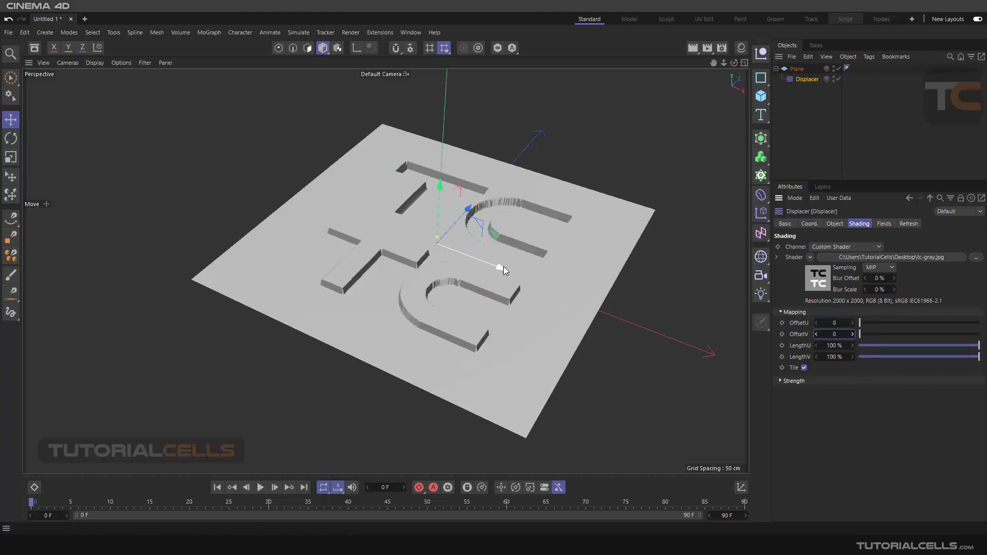
Step: Set the shader mapping's LengthU and LengthV to 50 % and turn off Tile
double_click(834, 345)
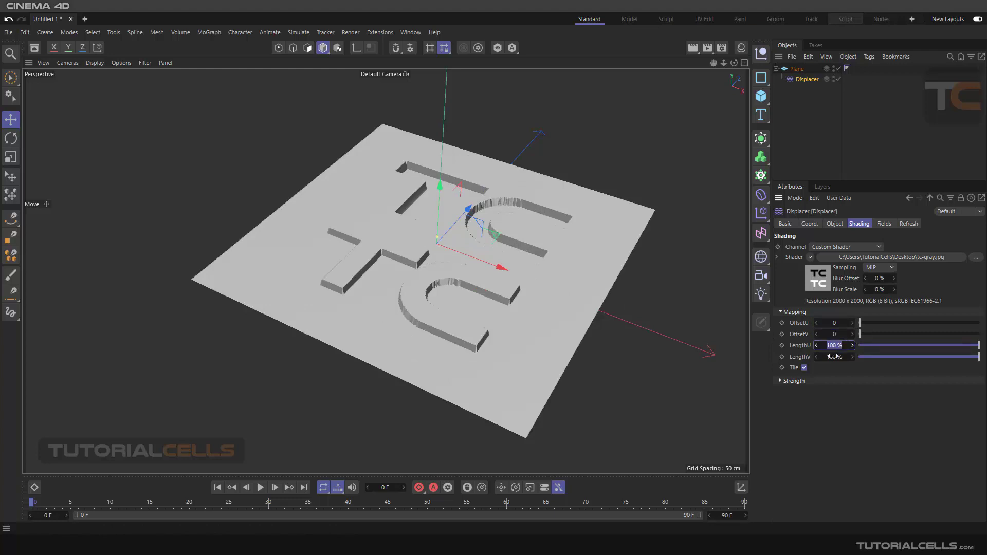
type("50")
double_click(833, 356)
type("50")
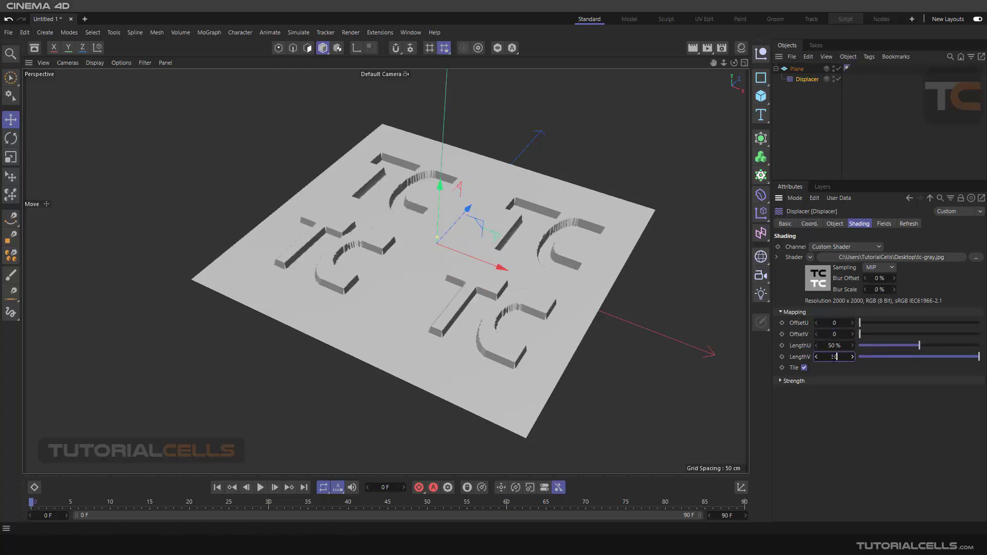
key("Return")
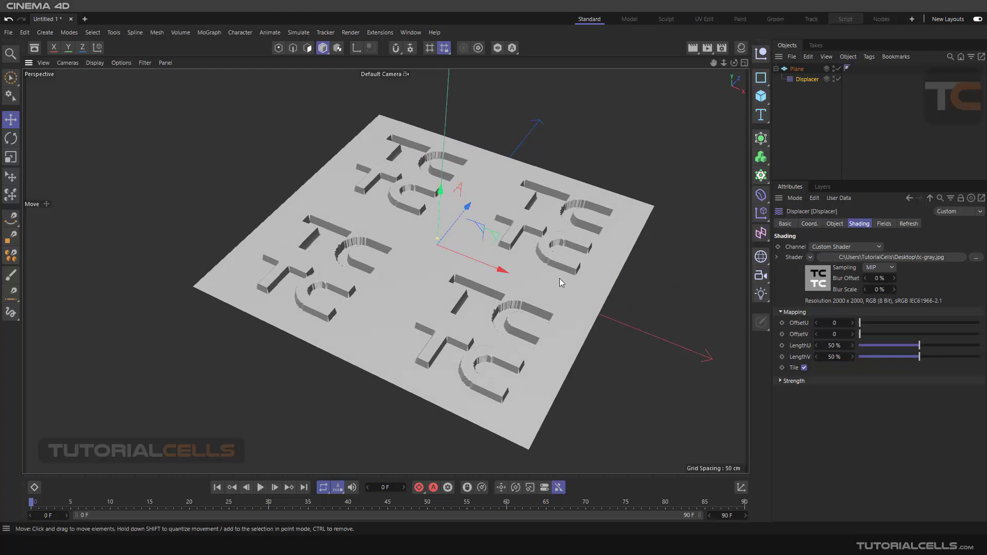
left_click(803, 368)
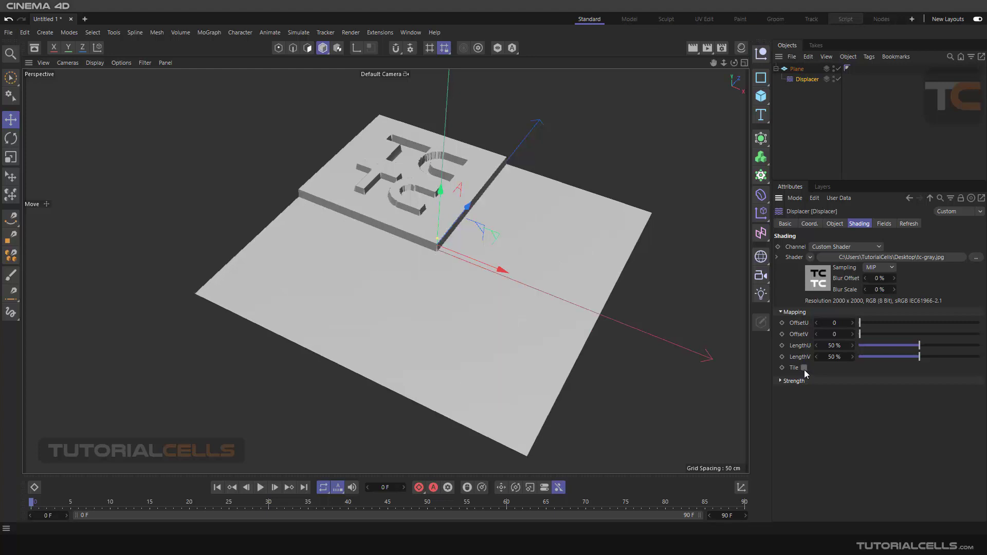
left_click_drag(499, 229, 442, 222, "alt")
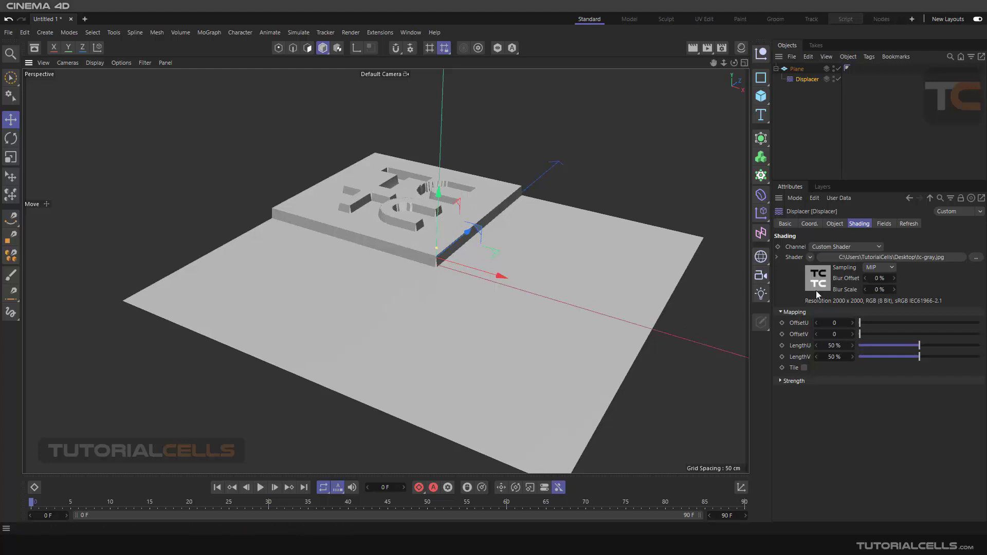
Step: Try varying the Displacer's Strength in its object properties and return it to 100 %
left_click(834, 223)
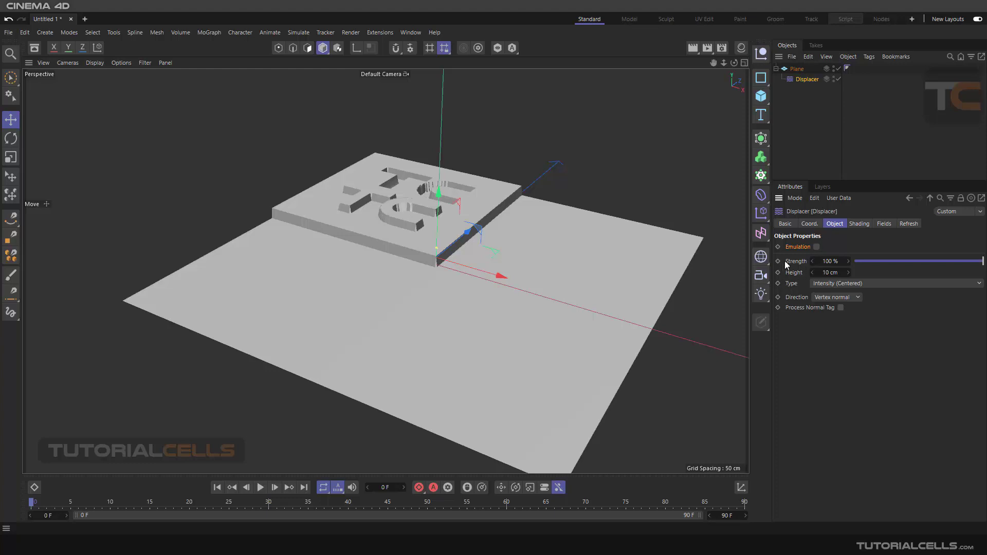
mouse_move(980, 262)
left_mouse_down()
mouse_move(874, 262)
mouse_move(984, 262)
left_mouse_up()
left_click(859, 225)
left_click(833, 224)
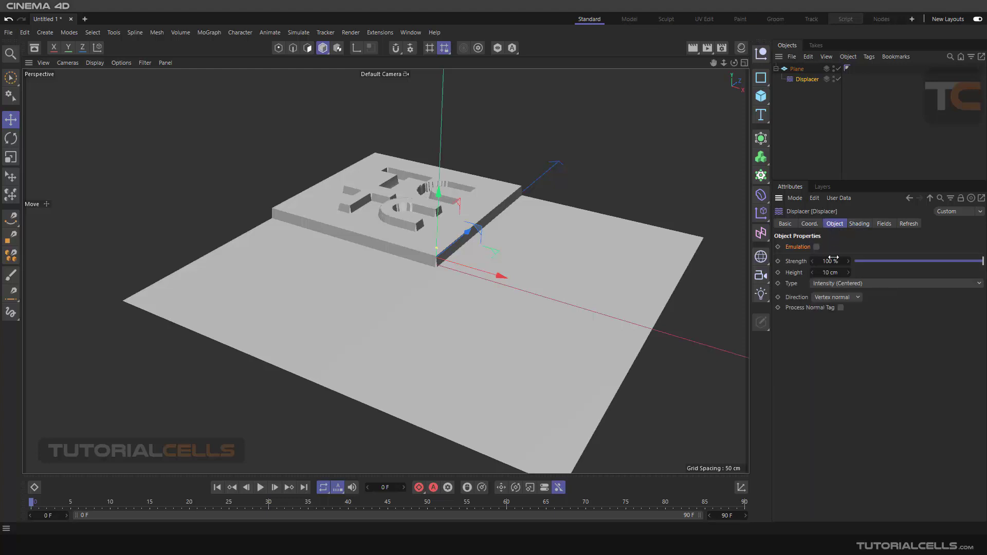
Step: Switch the Displacer's Type to Intensity and back to Intensity (Centered), keeping Strength at 100 %
left_click(833, 283)
left_click(835, 292)
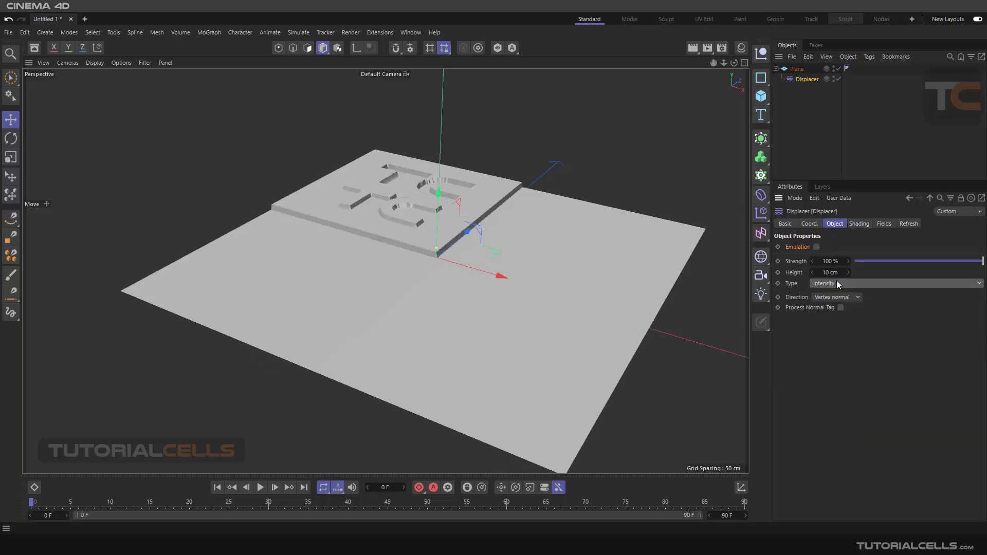
left_click(837, 283)
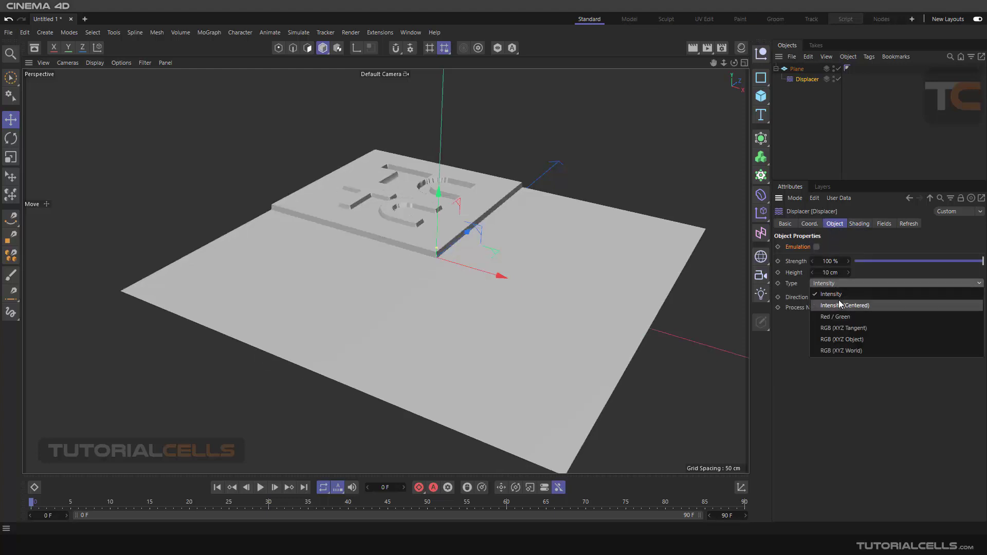
left_click(839, 305)
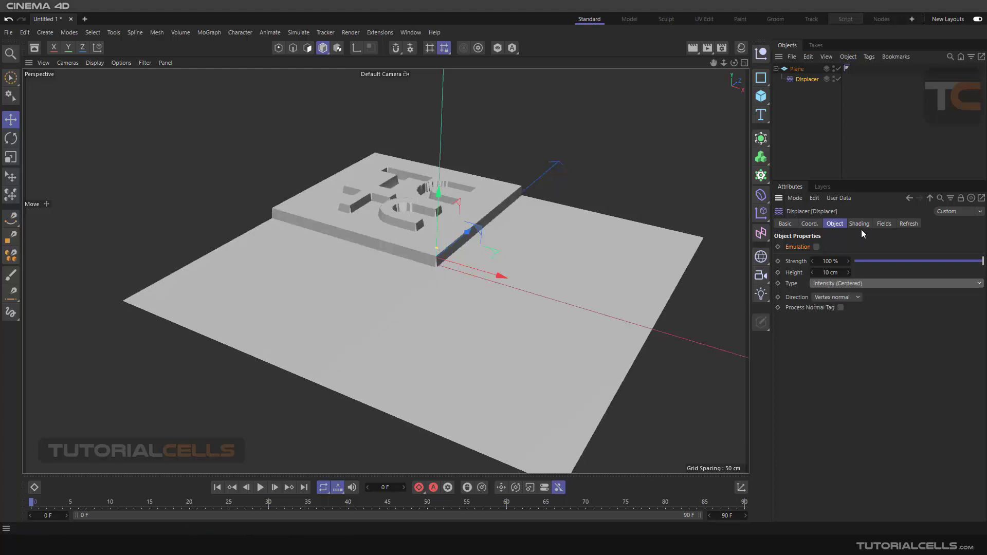
mouse_move(982, 261)
left_mouse_down()
mouse_move(945, 261)
mouse_move(985, 266)
left_mouse_up()
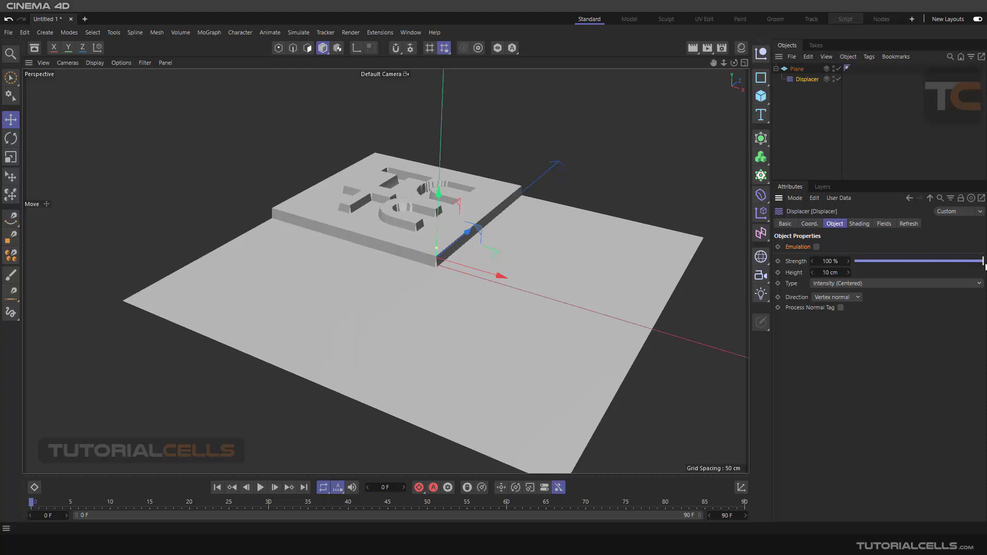
Step: Turn Tile back on and set the shader mapping's LengthU and LengthV to 100 %
left_click(858, 224)
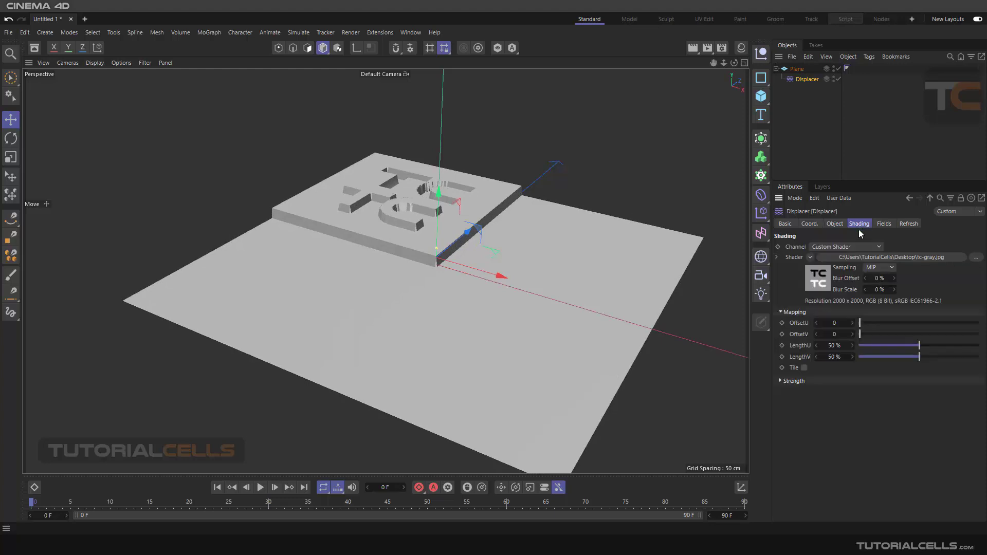
left_click(803, 368)
double_click(833, 346)
type("100")
key("Tab")
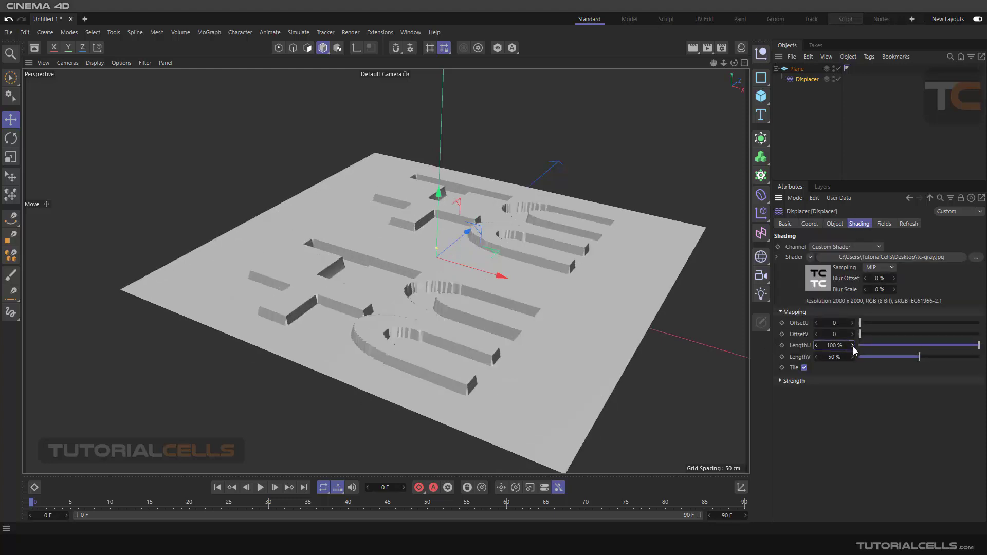
type("100")
key("Return")
left_click_drag(668, 278, 546, 255, "alt")
Step: Set the Displacer's Height to 31 cm with Strength at 100 %
left_click(834, 224)
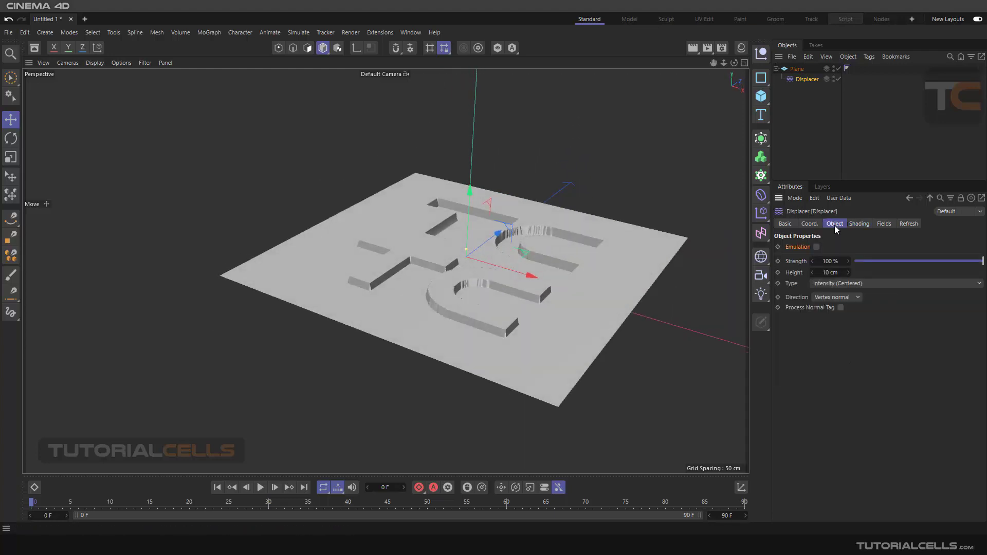
left_click_drag(957, 263, 982, 262)
left_click_drag(835, 273, 848, 272)
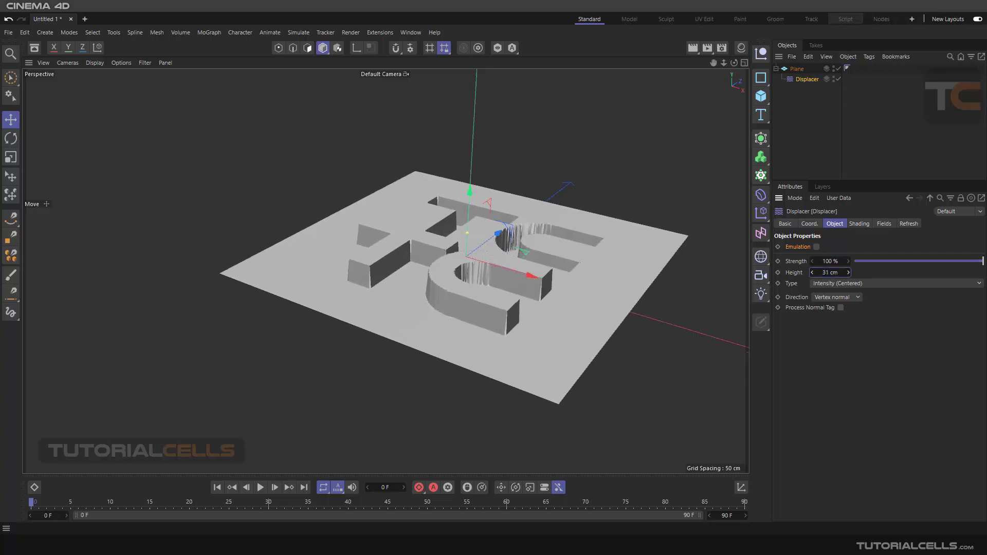
scroll(504, 235, "up", 3)
scroll(503, 236, "up", 5)
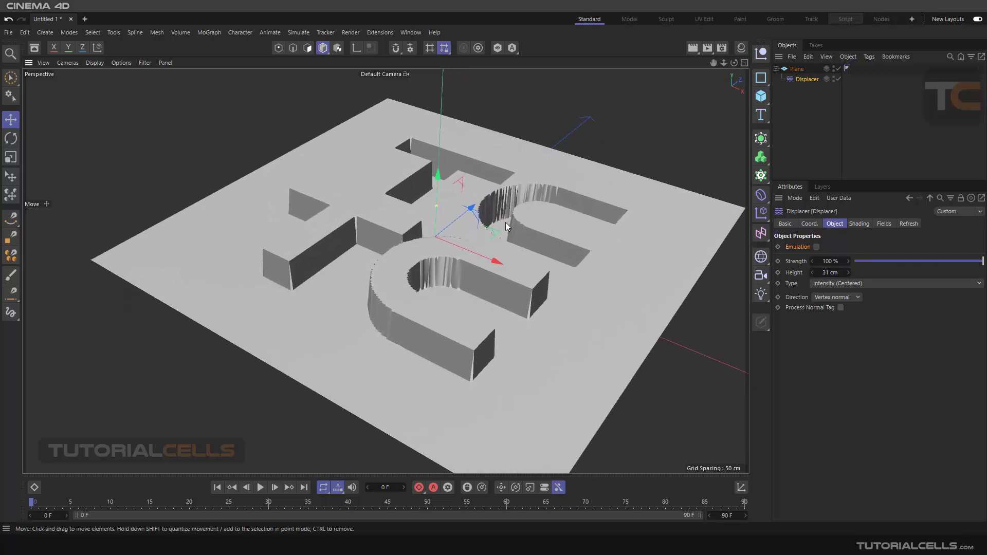
Step: Compare the plane Displacer's Intensity type with Intensity (Centered), ending on Intensity (Centered)
left_click(814, 282)
left_click(830, 294)
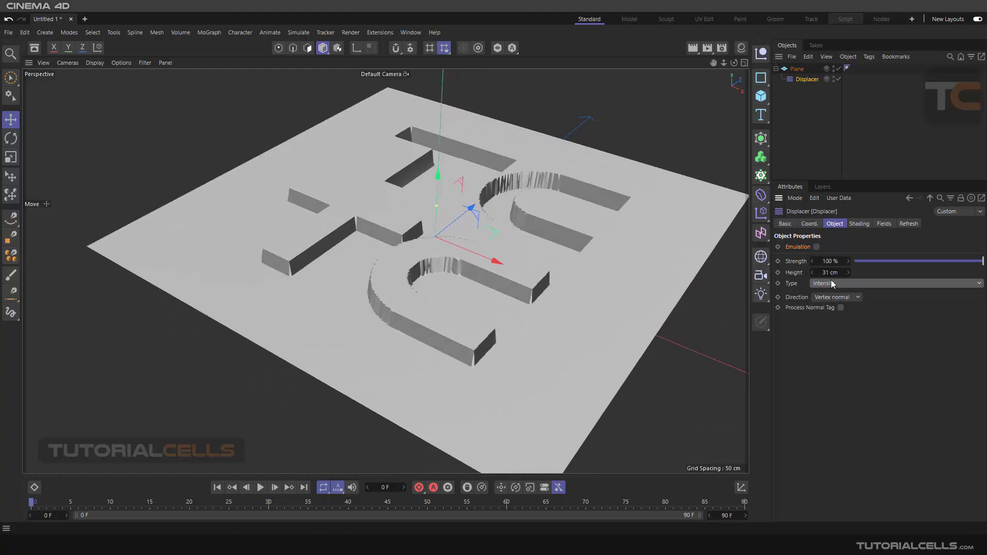
left_click(832, 281)
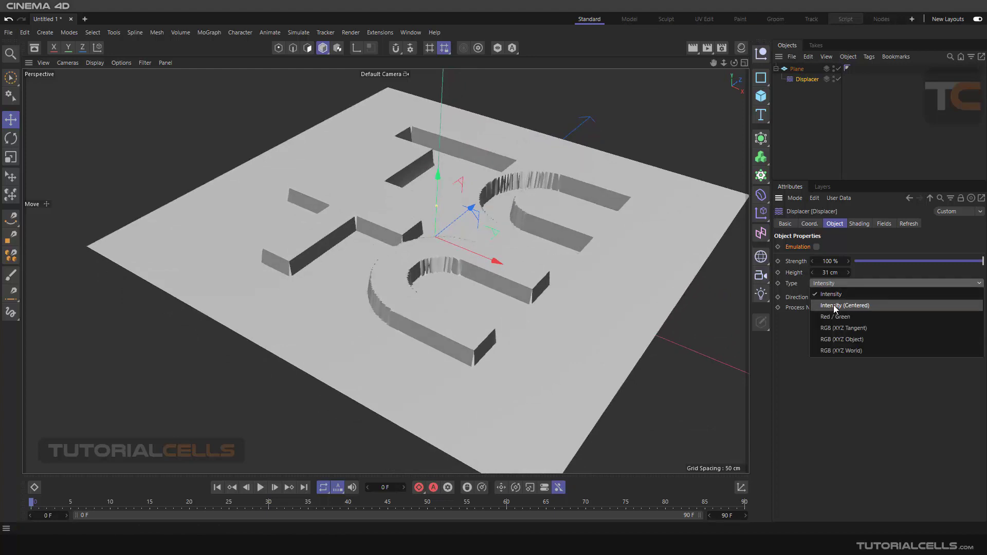
left_click(834, 305)
left_click(838, 284)
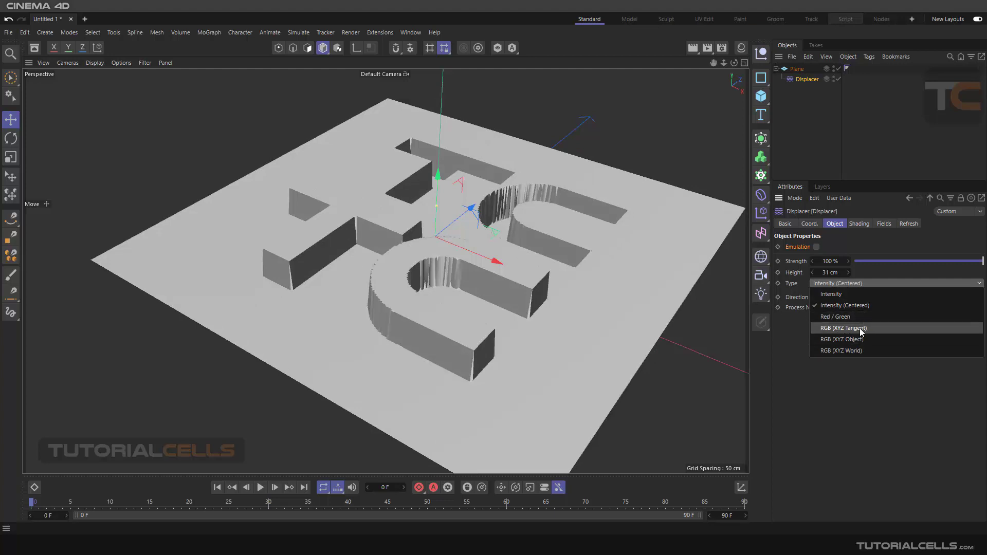
left_click(883, 273)
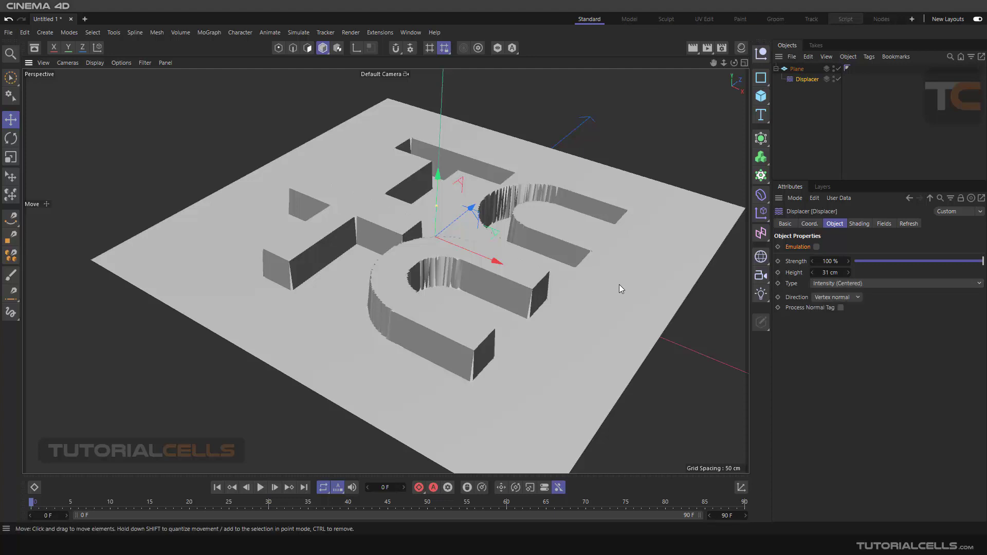
Step: Try the Planar Direction on the plane's Displacer with the +X Orientation and inspect the surface
scroll(618, 284, "down", 2)
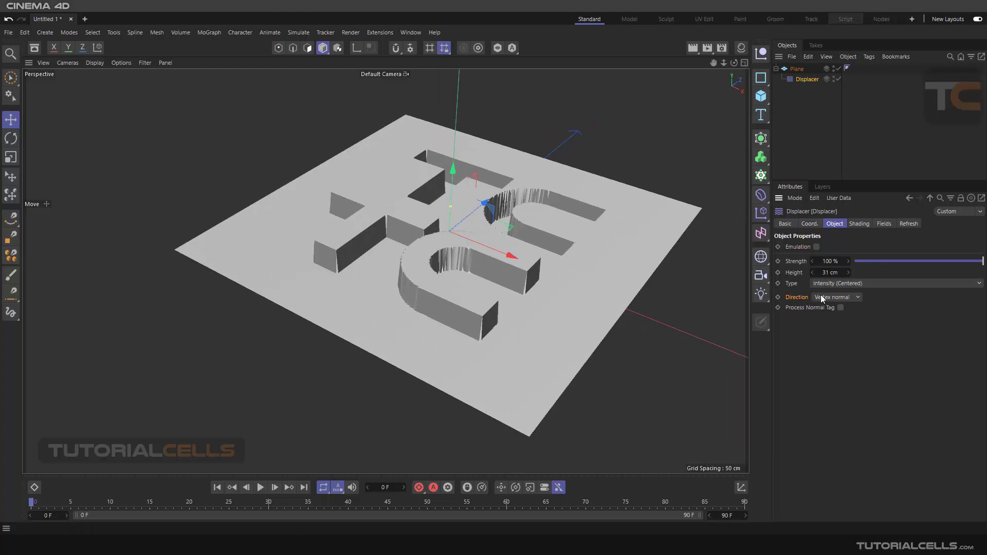
middle_click_drag(606, 260, 574, 242, "alt")
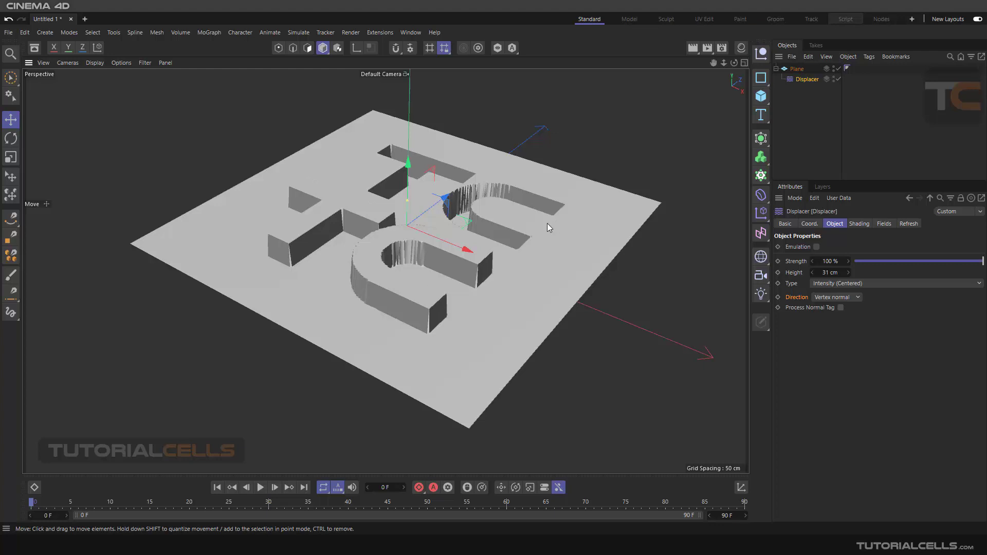
left_click_drag(525, 235, 414, 249, "alt")
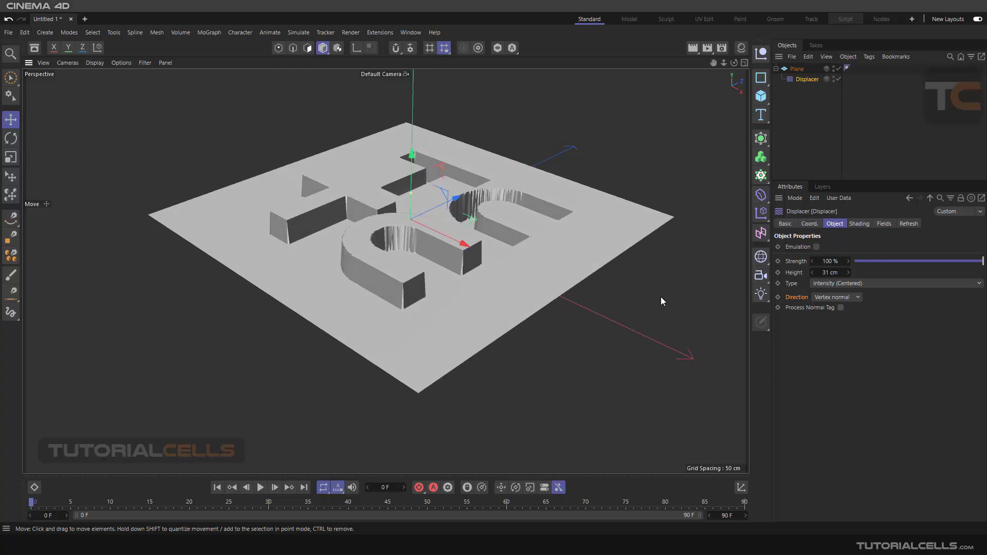
left_click(833, 297)
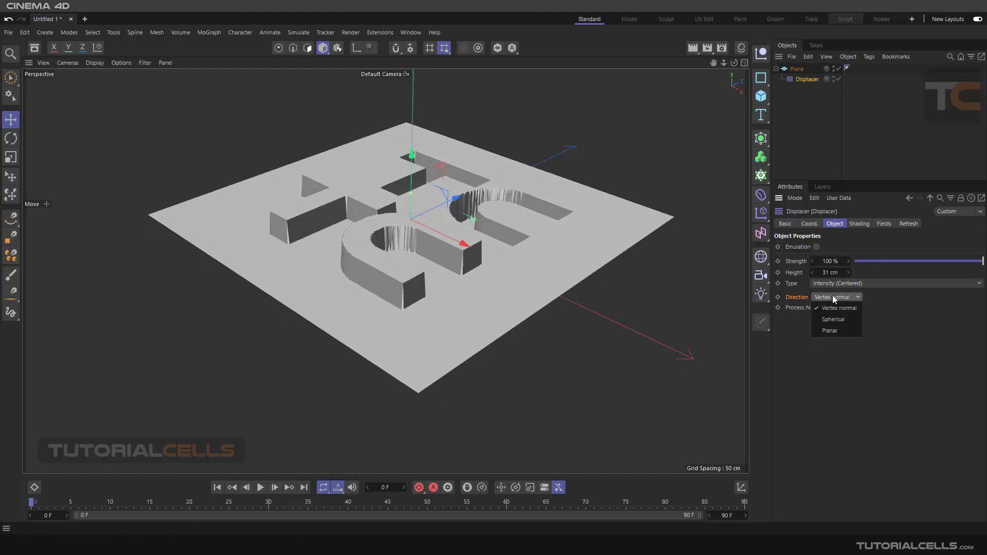
left_click(833, 330)
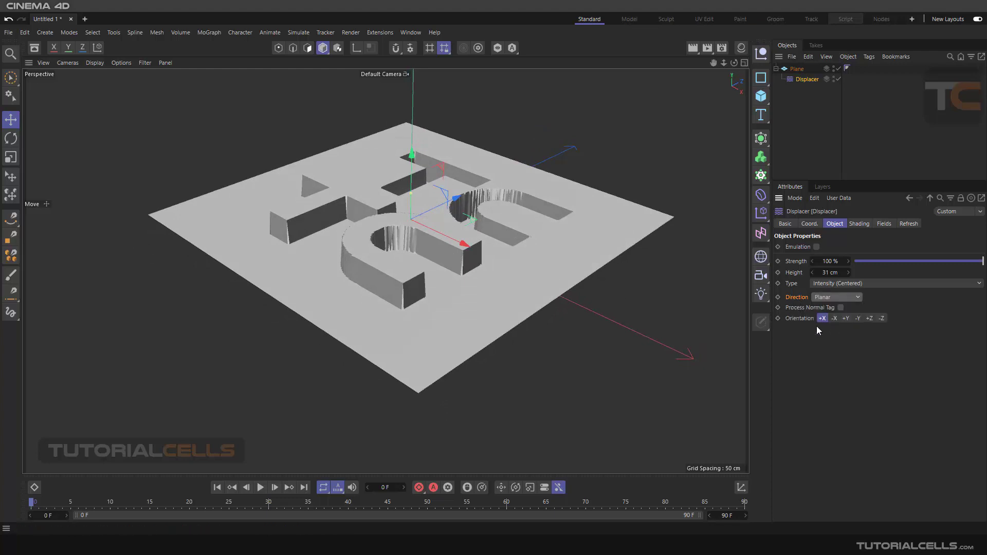
left_click_drag(417, 251, 441, 263, "alt")
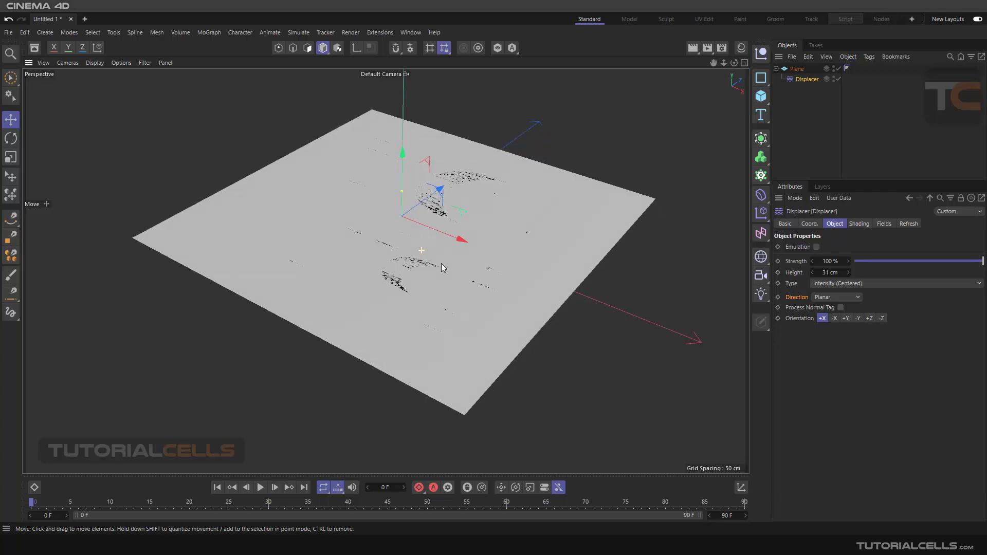
Step: Try the planar Orientations -X, +Y, -Y and +Z on the Displacer, returning to +Y
left_click(834, 318)
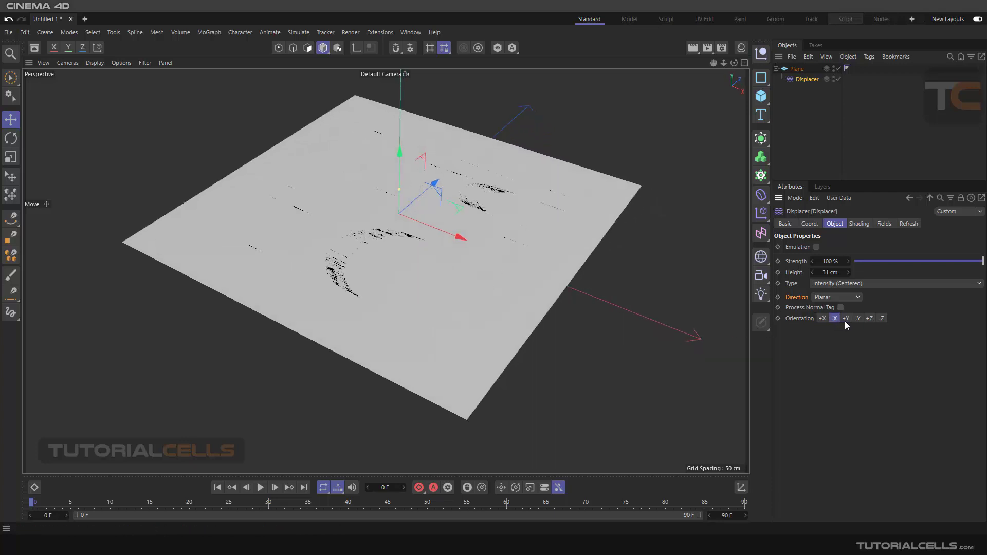
left_click(845, 318)
left_click(858, 318)
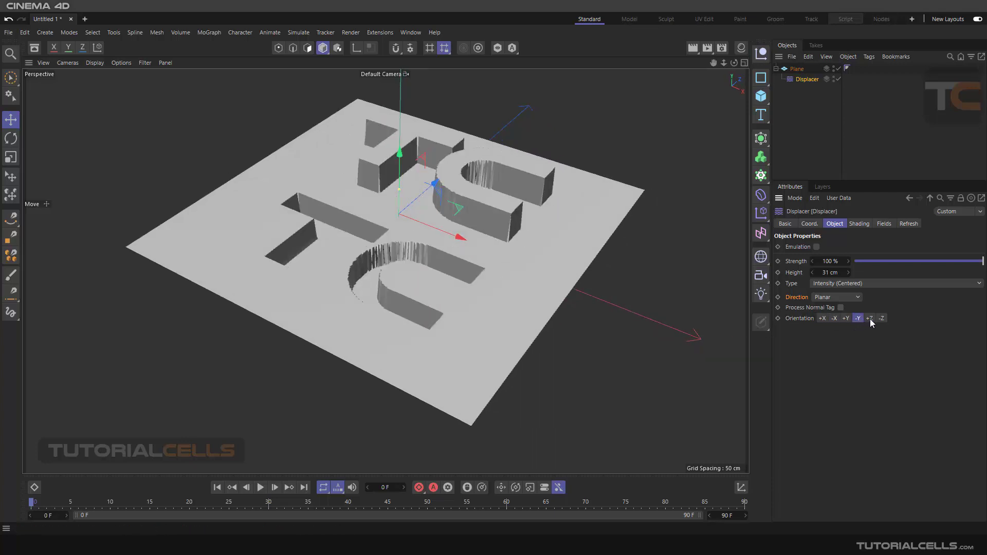
left_click(869, 318)
left_click(858, 318)
left_click(846, 319)
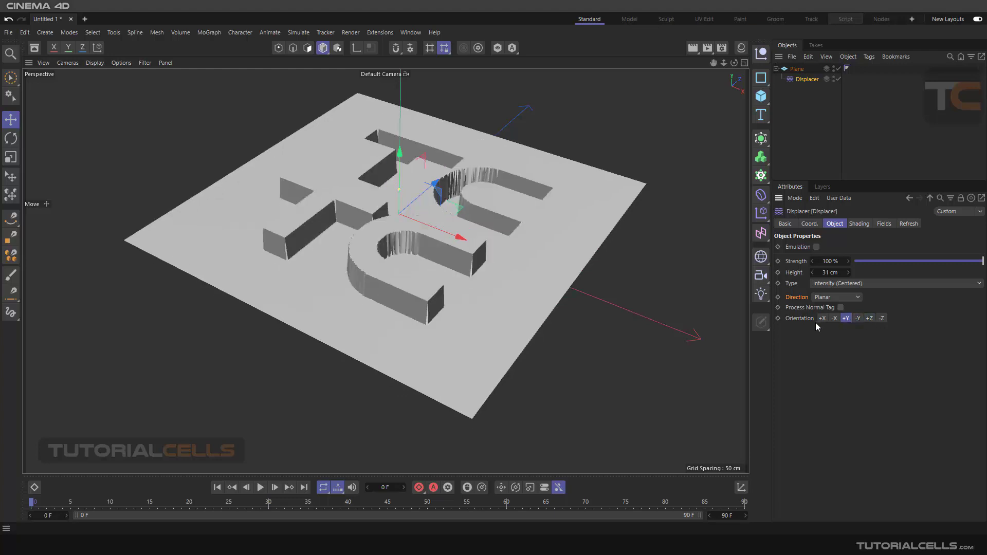
Step: Alternate the planar Orientation between +Y and -Y, try -Z, and restore the Direction to Vertex normal
left_click(856, 320)
left_click(850, 318)
left_click(856, 319)
left_click(850, 319)
left_click(855, 319)
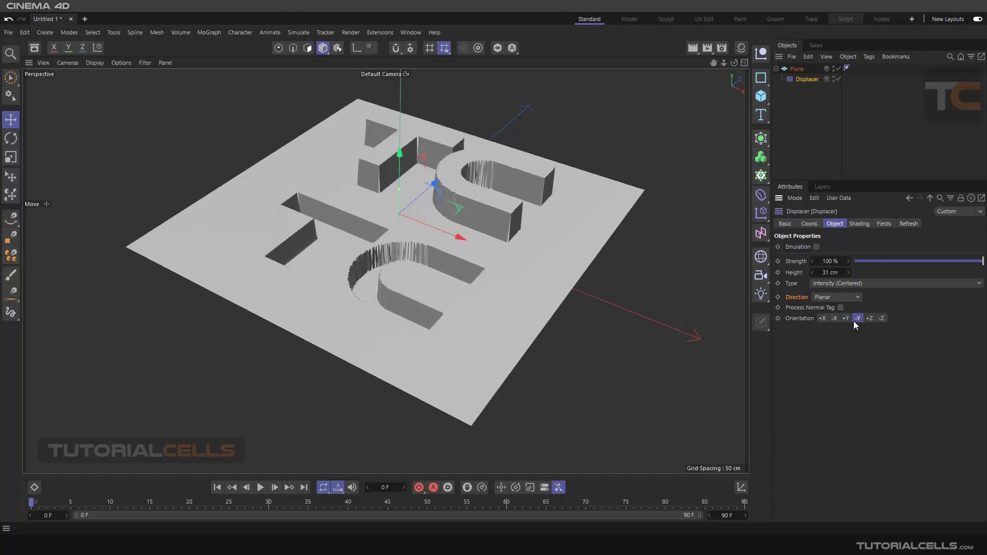
left_click(850, 319)
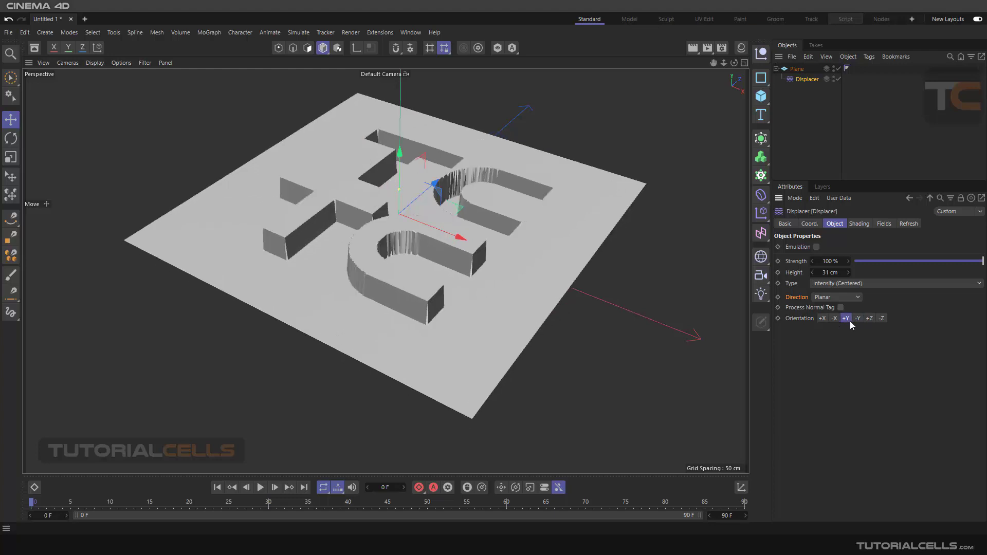
left_click(881, 318)
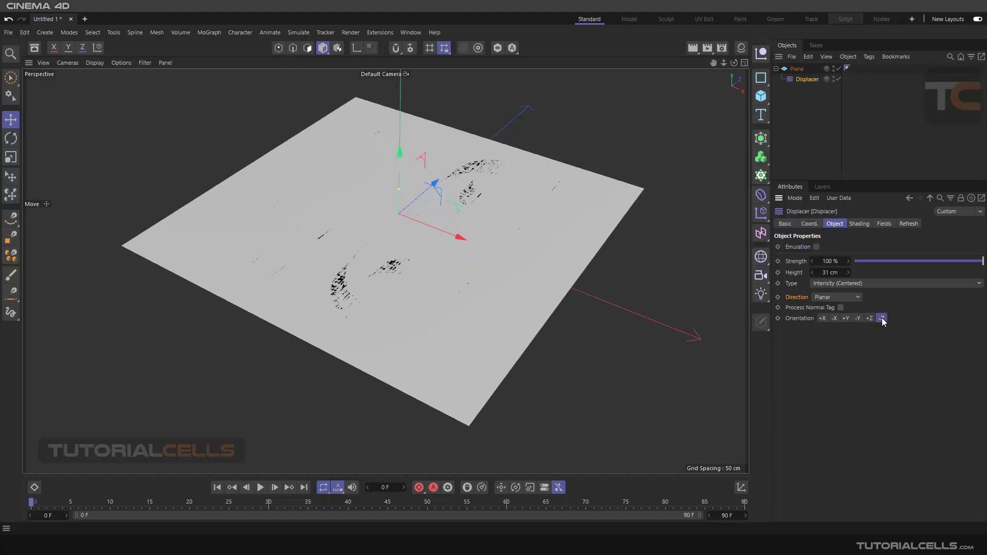
left_click(851, 319)
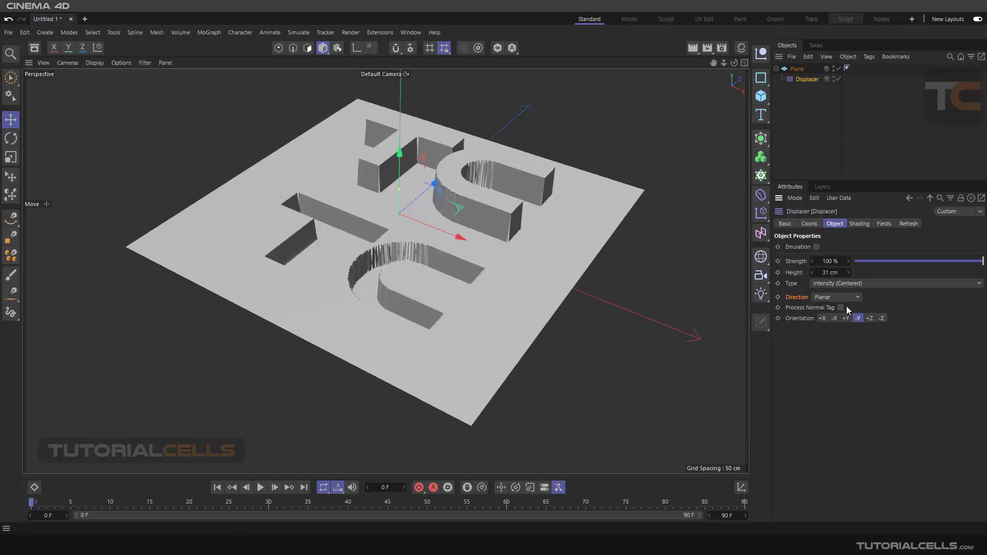
left_click(843, 297)
left_click(836, 308)
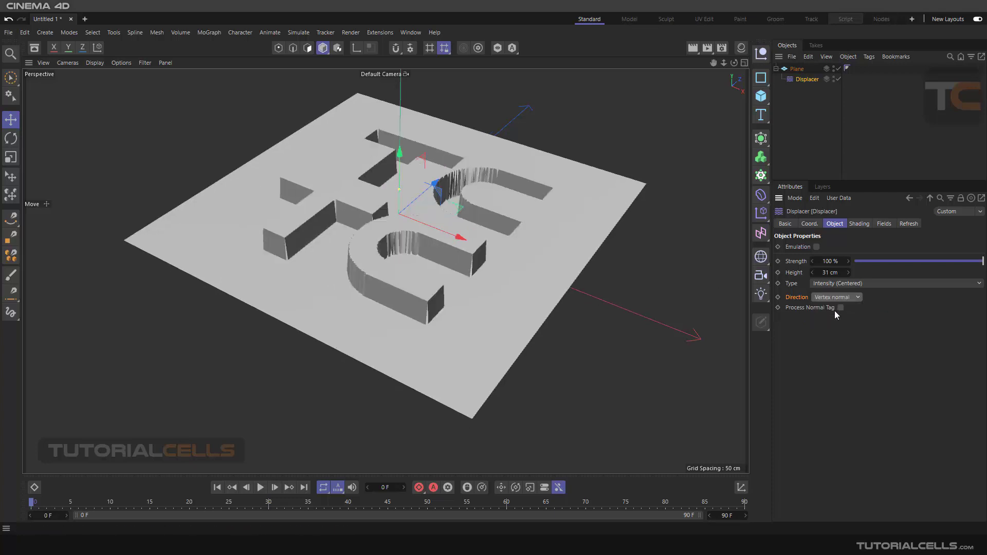
Step: Add a sphere moved along X clear of the plane, with a radius of about 151 cm and 229 segments
scroll(571, 247, "down", 5)
middle_click_drag(514, 248, 425, 195)
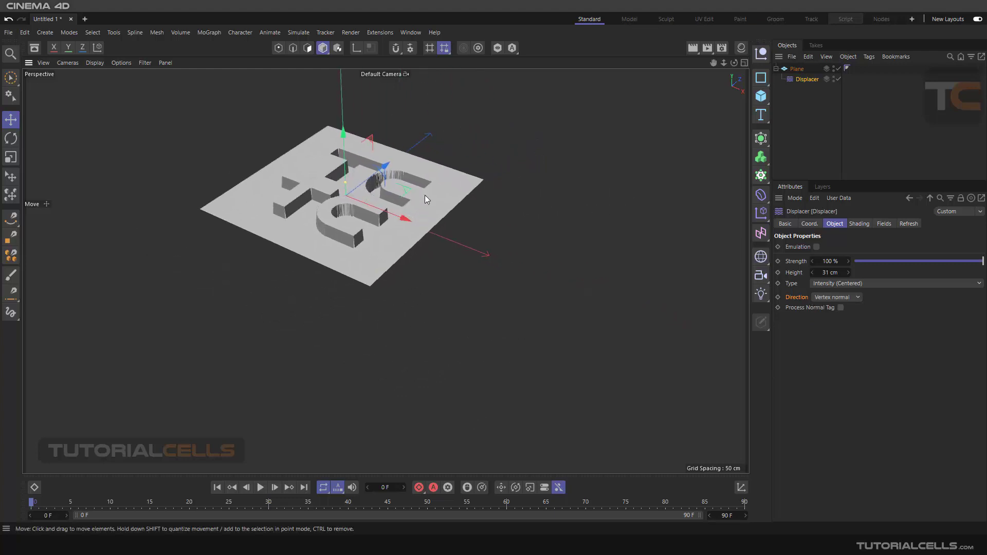
left_click(761, 96)
left_click(866, 148)
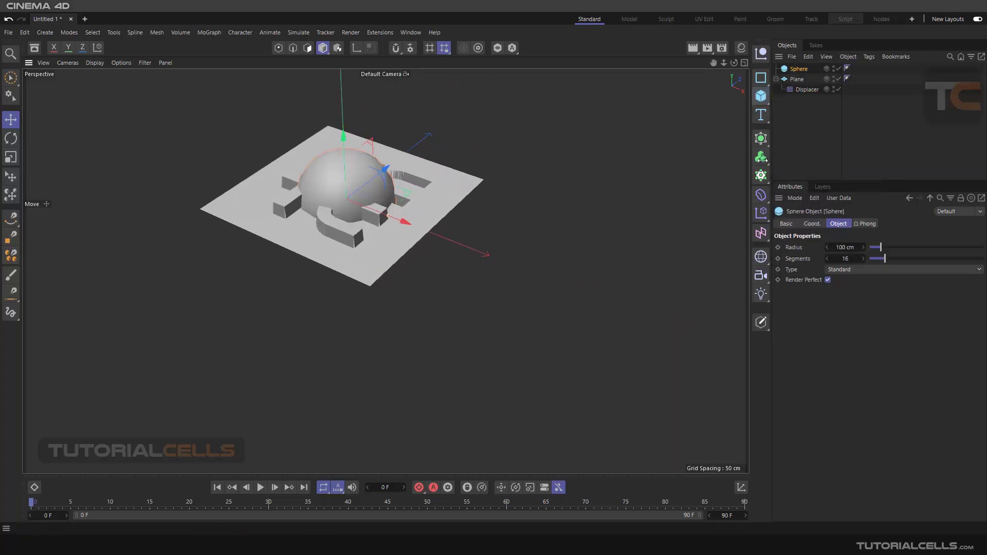
left_click_drag(405, 223, 740, 309)
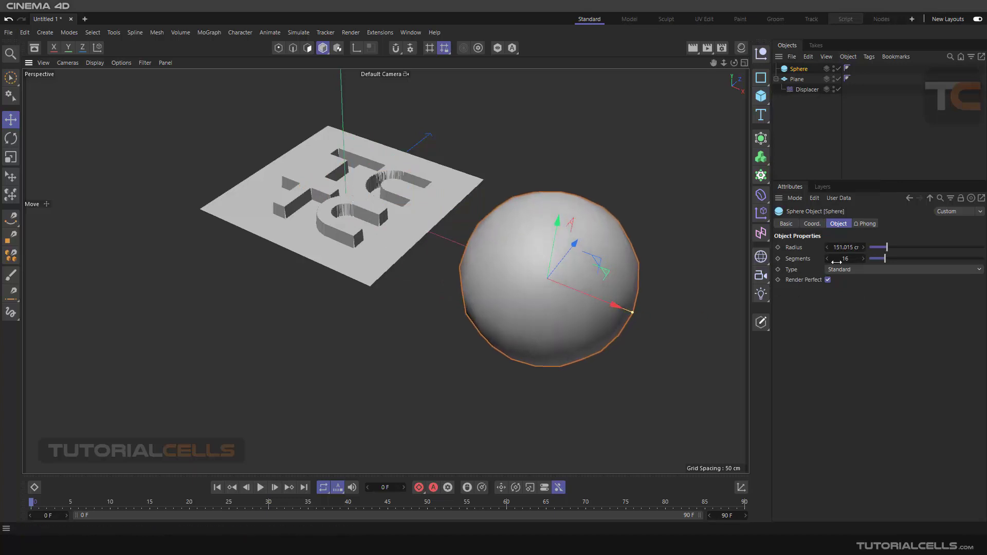
left_click_drag(863, 259, 905, 258)
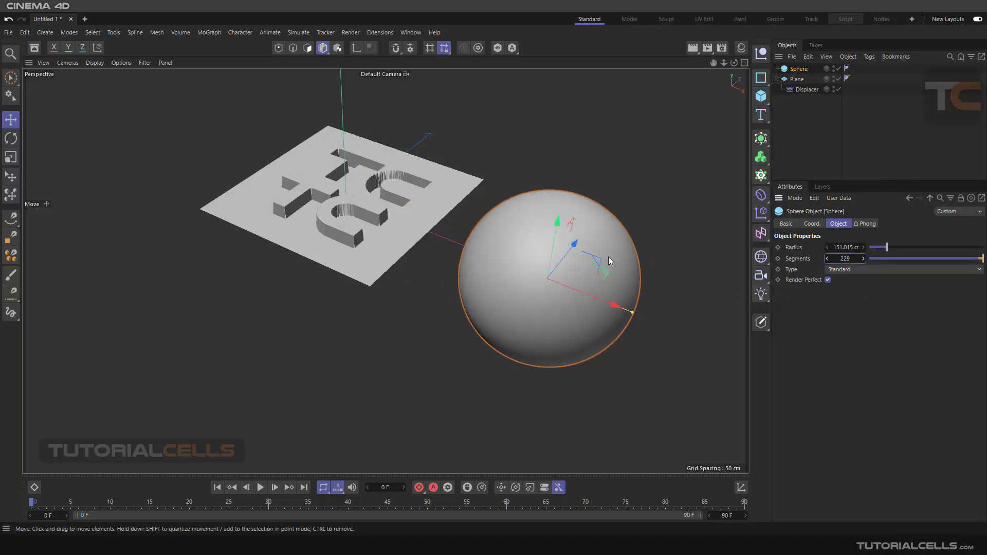
Step: Add a Displacer deformer as a child of the sphere
scroll(610, 256, "up", 2)
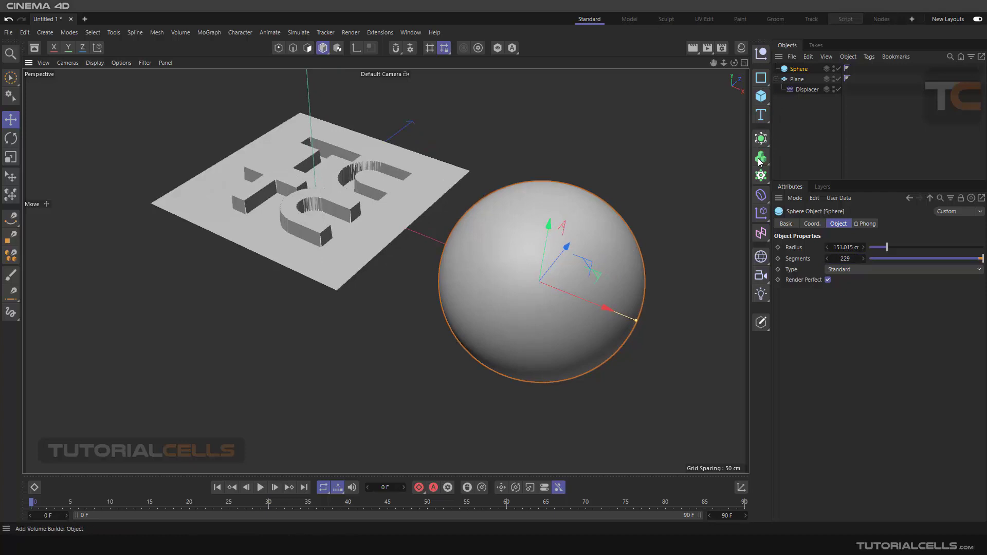
left_click(761, 195)
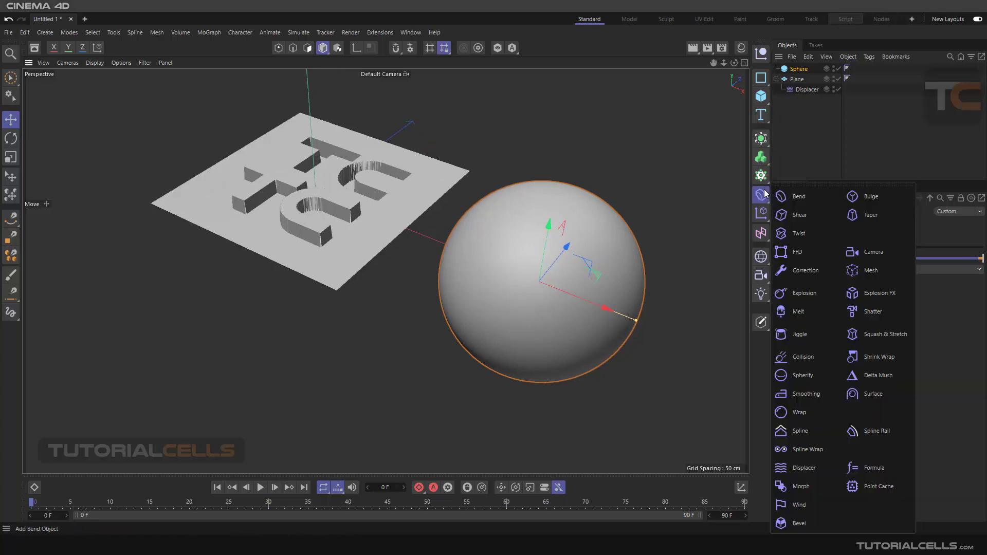
left_click(802, 466)
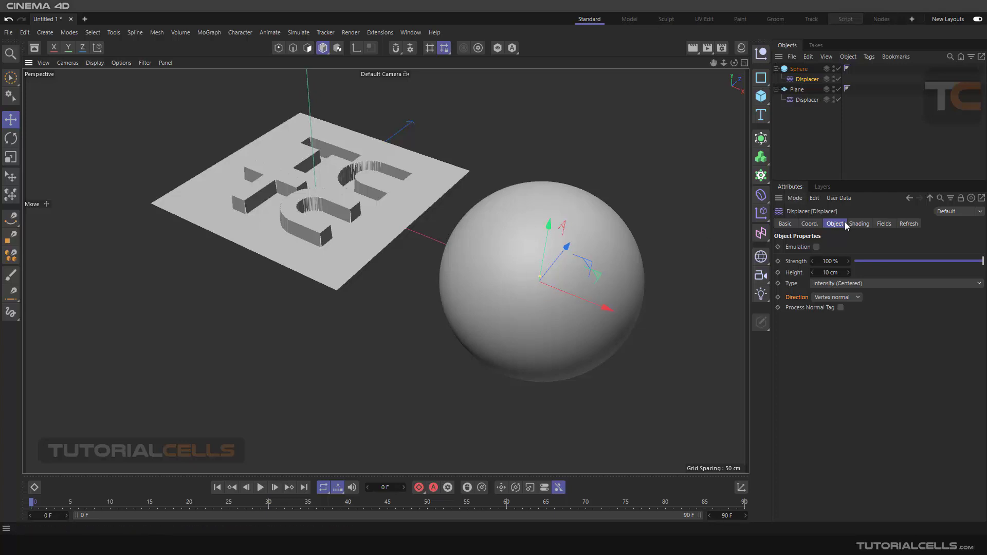
Step: Load the tc-gray image as the sphere Displacer's custom shader without copying it to the project location
left_click(862, 224)
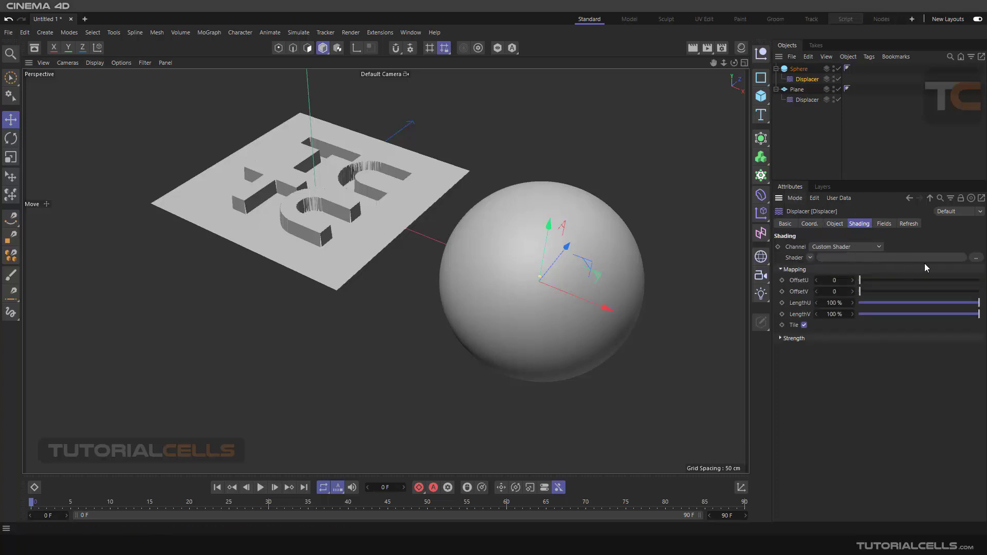
left_click(975, 258)
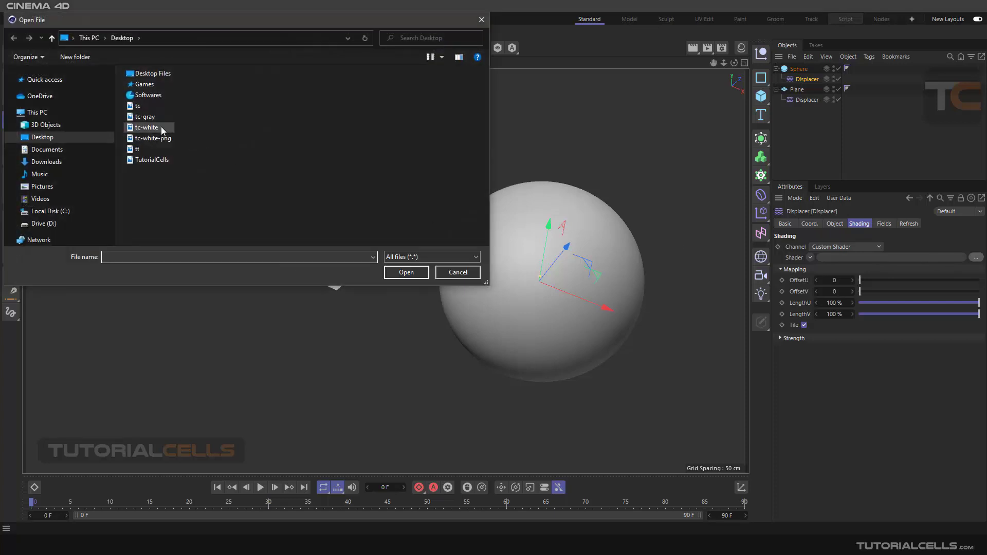
double_click(153, 118)
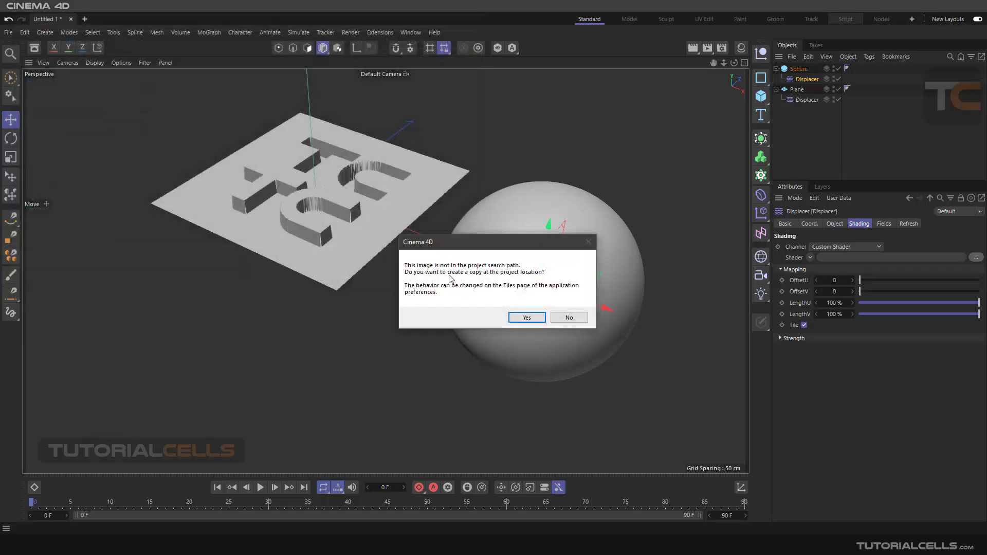
left_click(565, 316)
left_click_drag(573, 304, 550, 289, "alt")
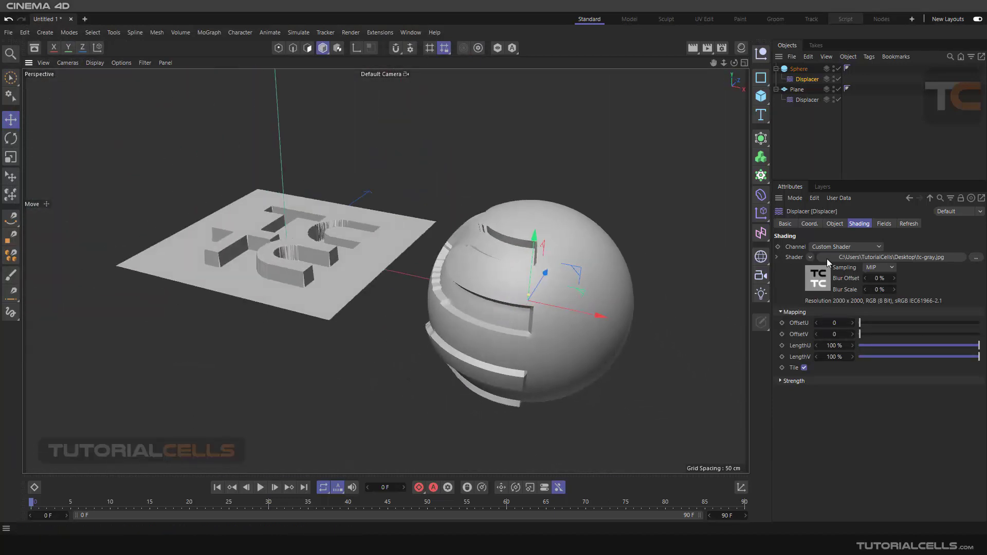
Step: Switch the sphere Displacer's Direction to Spherical and back to Vertex normal to compare the two
left_click(836, 225)
left_click(826, 298)
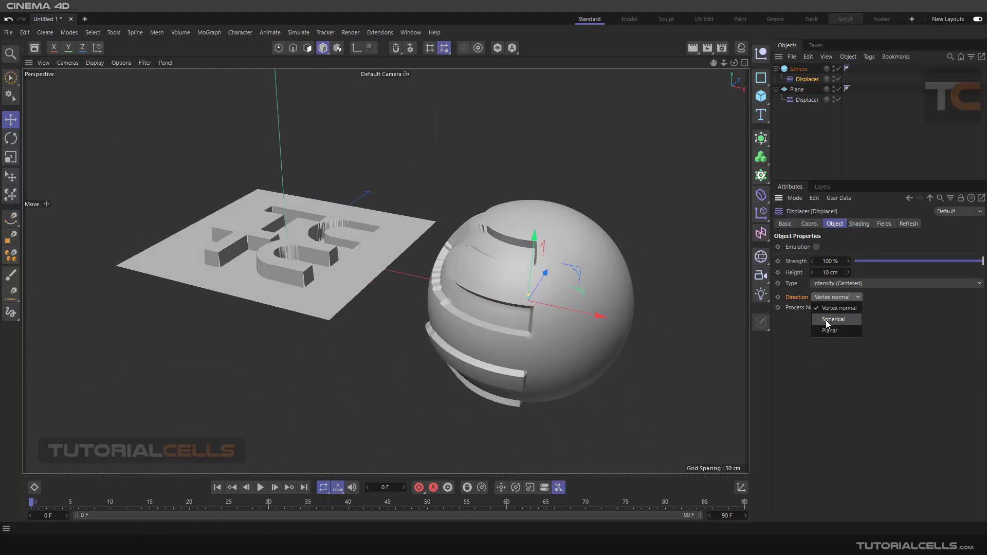
left_click(826, 320)
left_click_drag(550, 286, 545, 294, "alt")
left_click(831, 297)
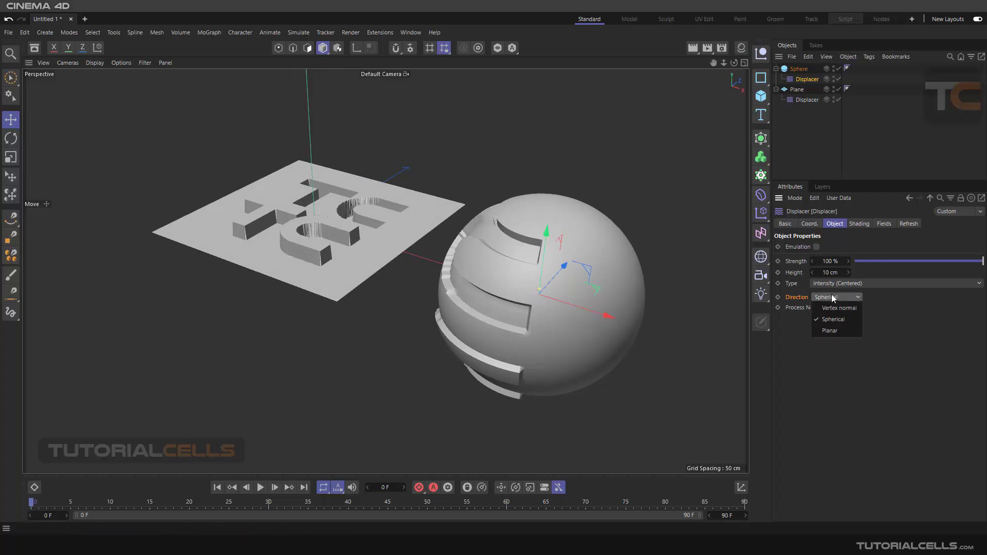
left_click(837, 308)
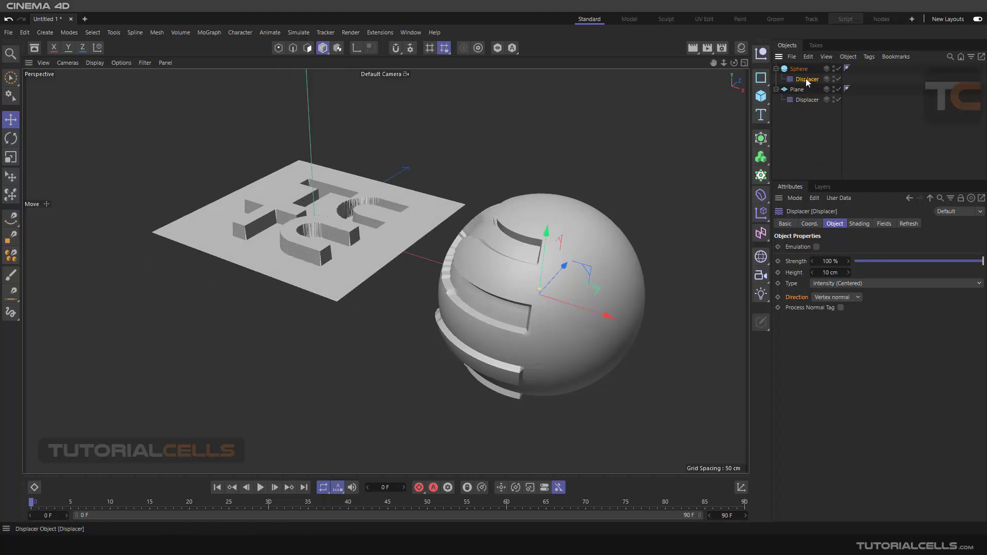
Step: Set the Direction of the sphere's Displacer to Spherical
left_click_drag(594, 263, 606, 326, "alt")
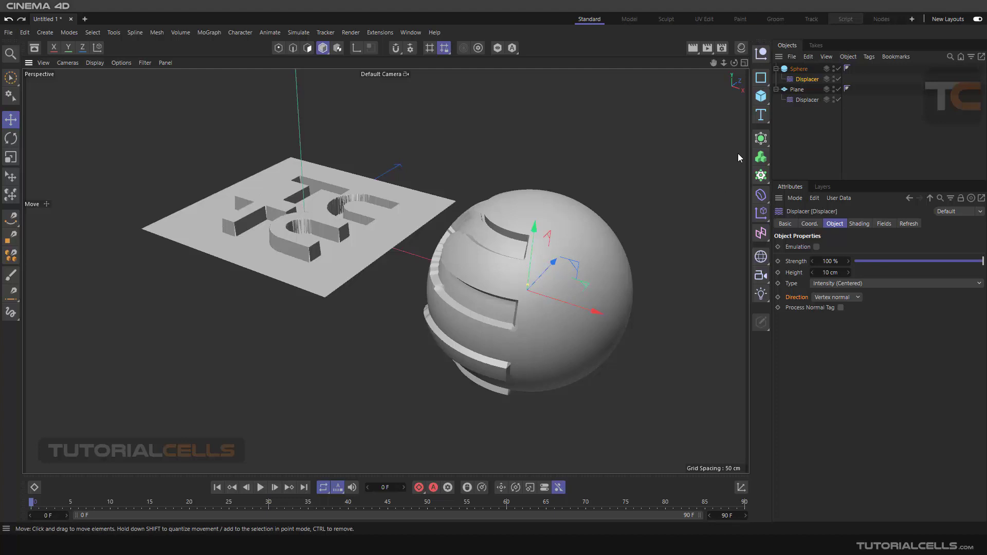
left_click(832, 298)
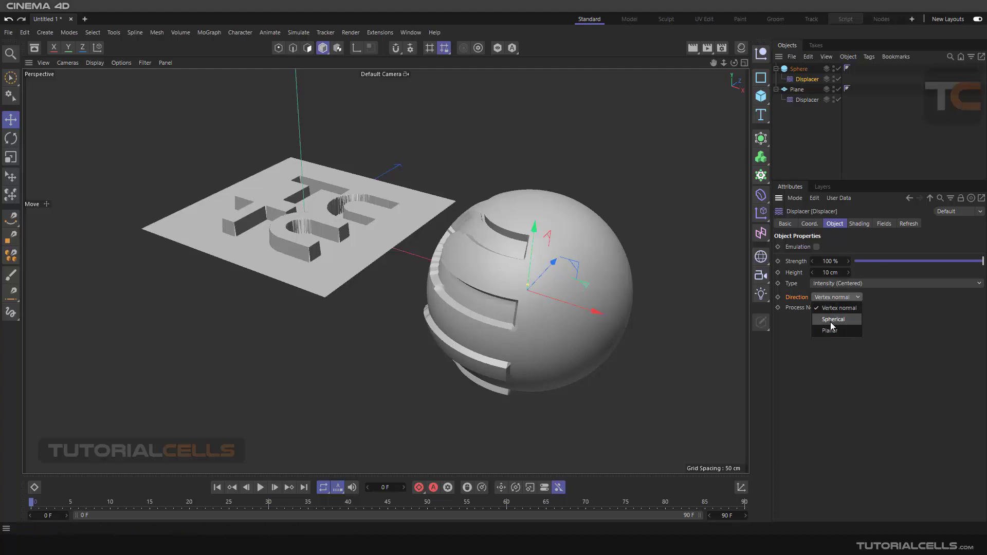
left_click(830, 321)
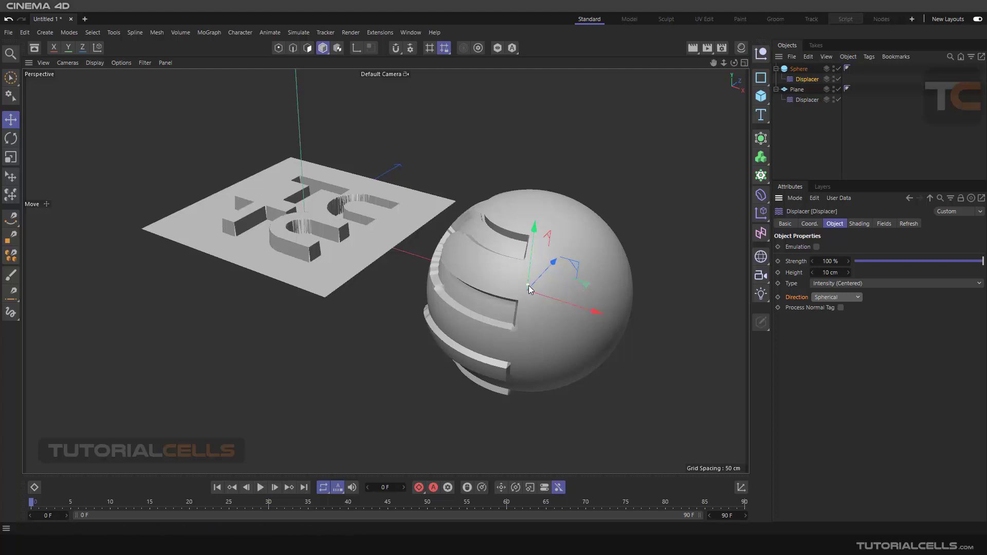
Step: Inspect the displaced sphere from several angles, and set the Direction of its Displacer back to Vertex normal
left_click_drag(584, 311, 506, 253)
left_click_drag(502, 298, 457, 308, "alt")
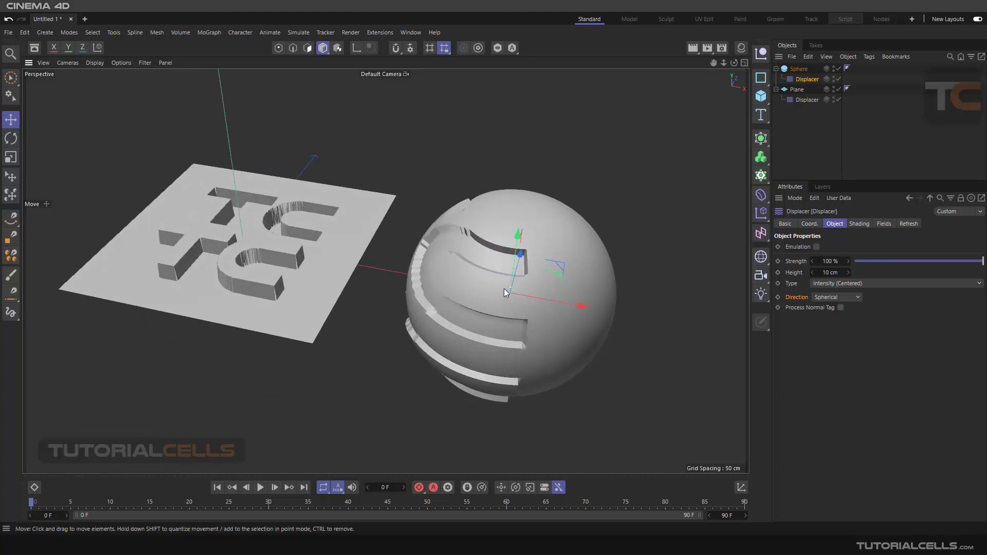
left_click_drag(507, 300, 568, 328, "alt")
left_click(826, 300)
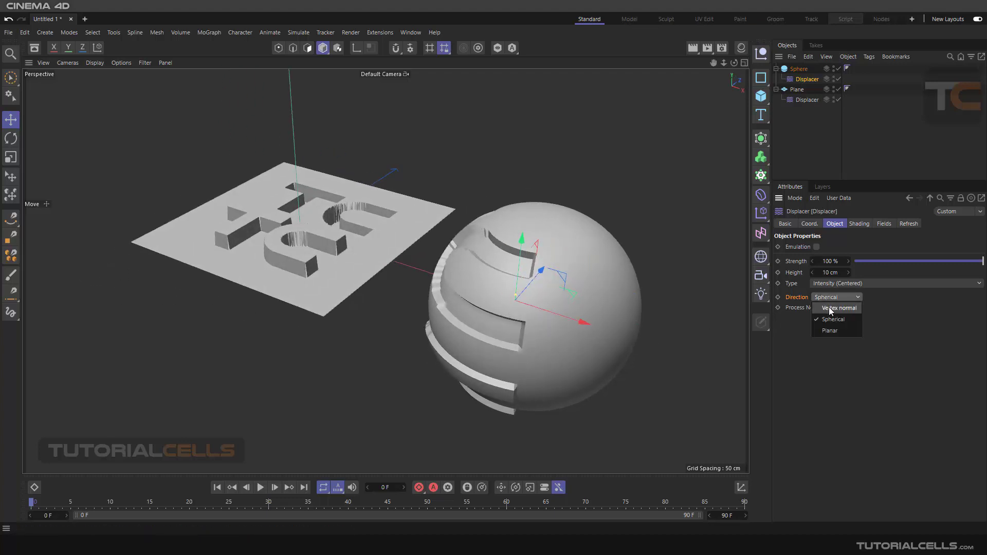
left_click(832, 309)
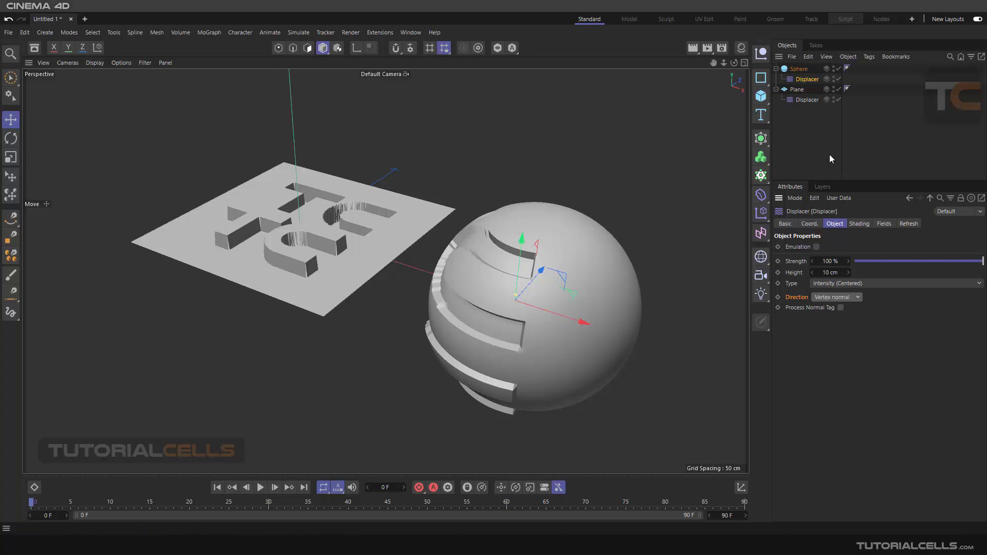
Step: Examine the Shading settings of the plane's Displacer, including the expanded Strength options
scroll(392, 214, "down", 2)
middle_click_drag(391, 215, 523, 210, "alt")
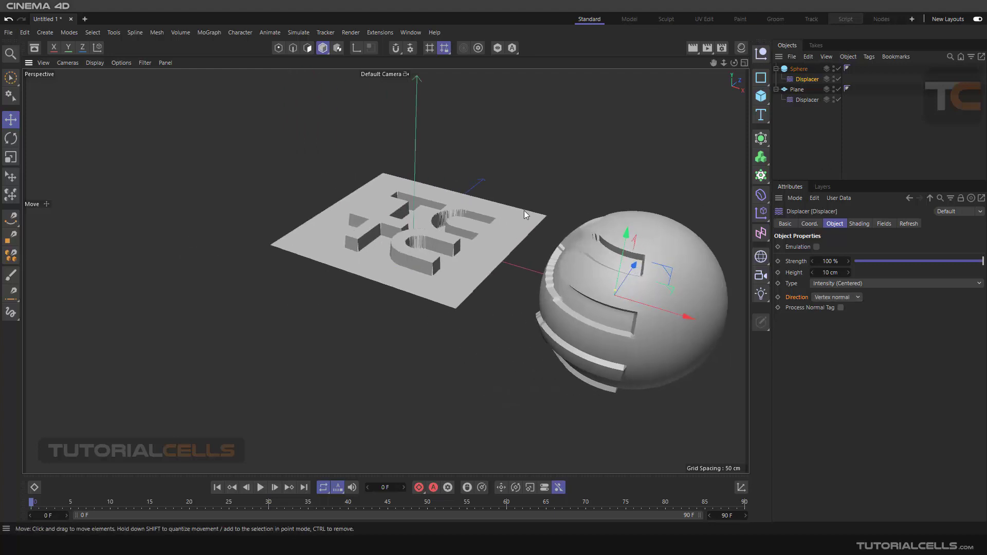
left_click(806, 99)
scroll(439, 238, "up", 6)
scroll(442, 242, "up", 1)
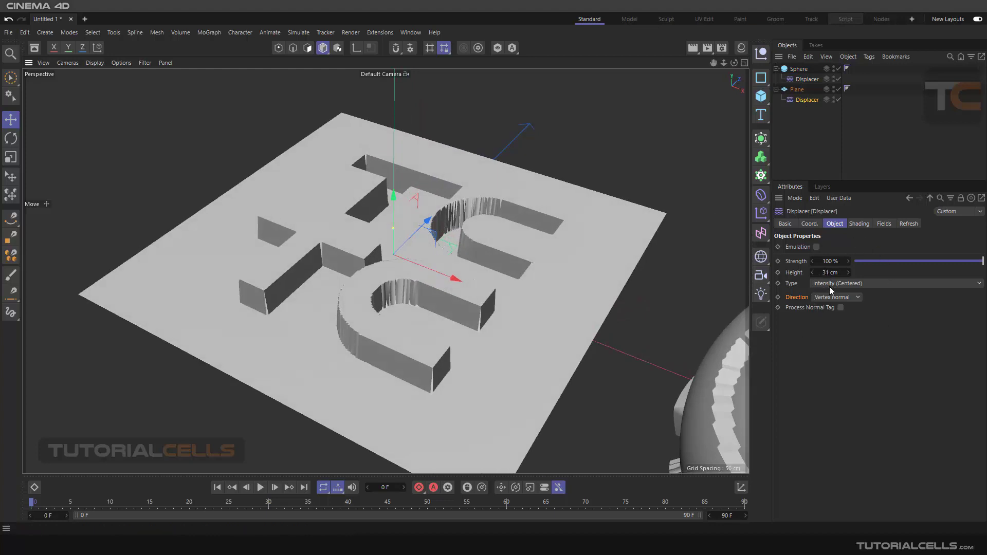
left_click(860, 226)
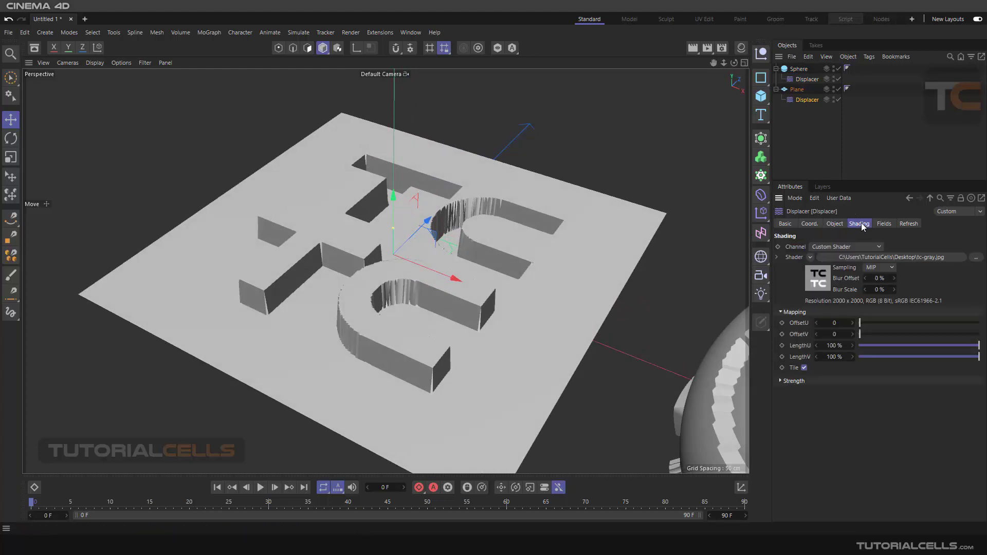
left_click(781, 381)
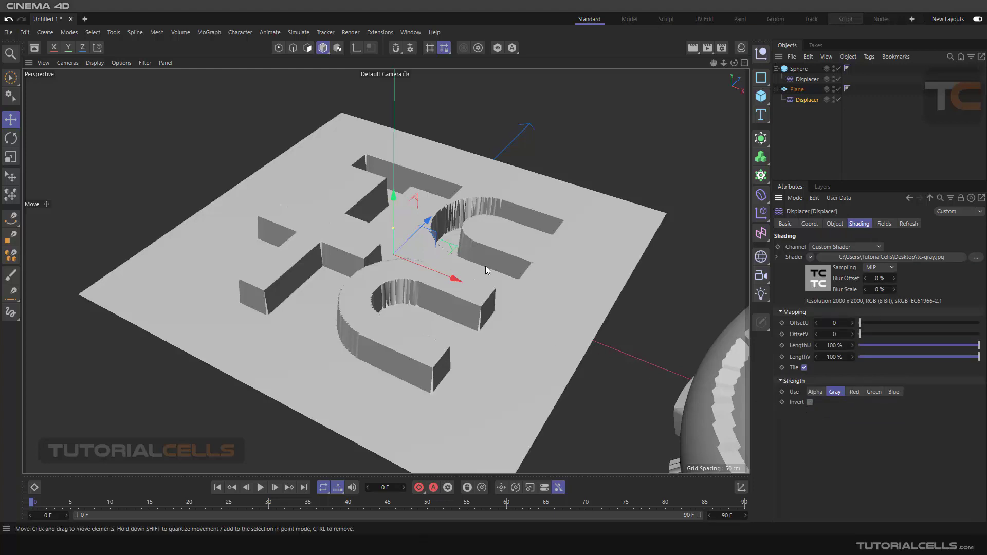
left_click(241, 34)
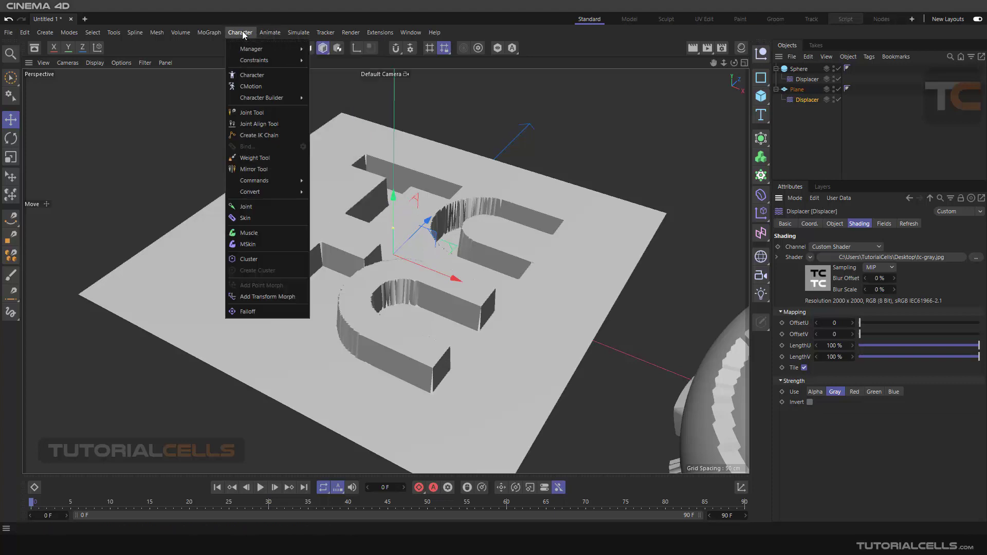
mouse_move(212, 35)
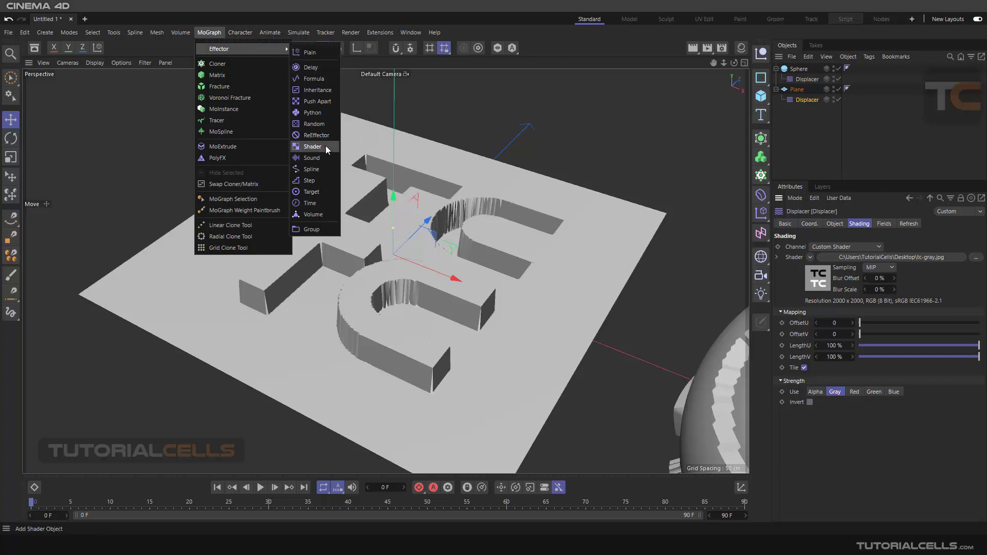
left_click(868, 411)
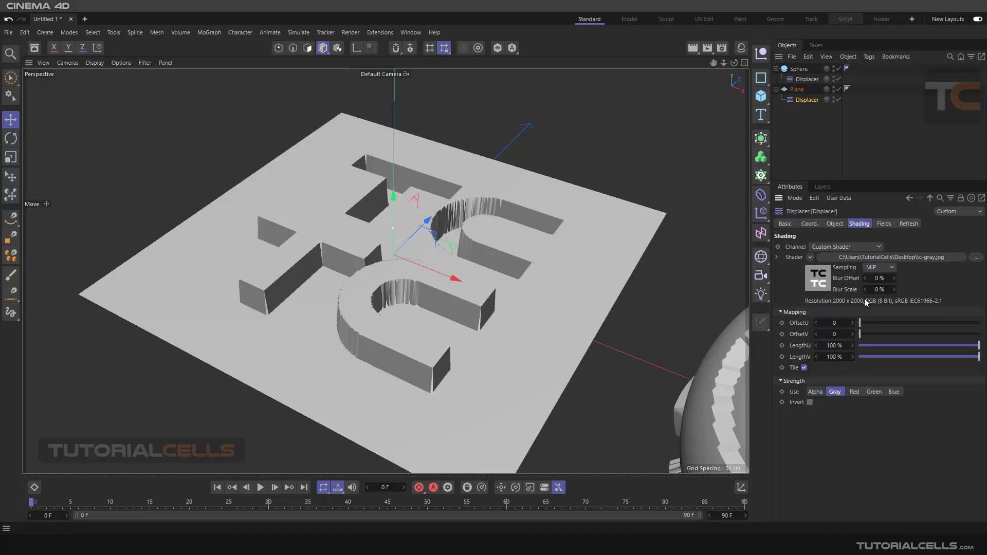
Step: Add a Linear Field to the Fields of the plane's Displacer
left_click(883, 223)
scroll(514, 260, "down", 3)
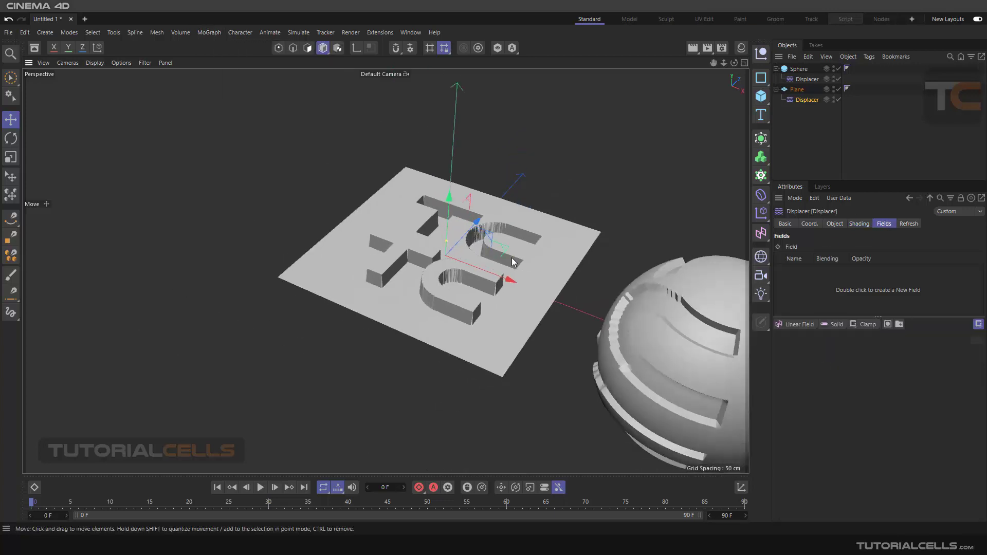
middle_click_drag(543, 269, 536, 263, "alt")
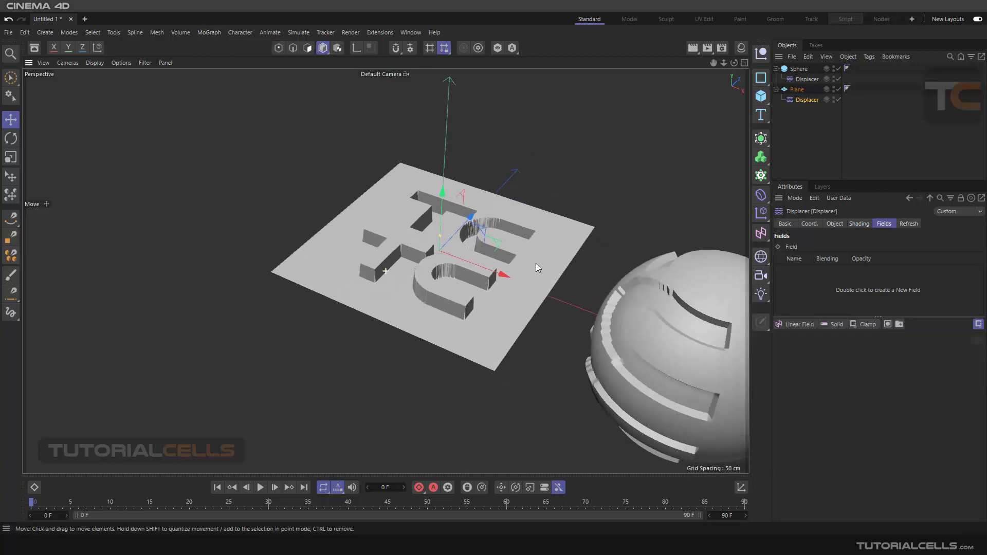
left_click(800, 324)
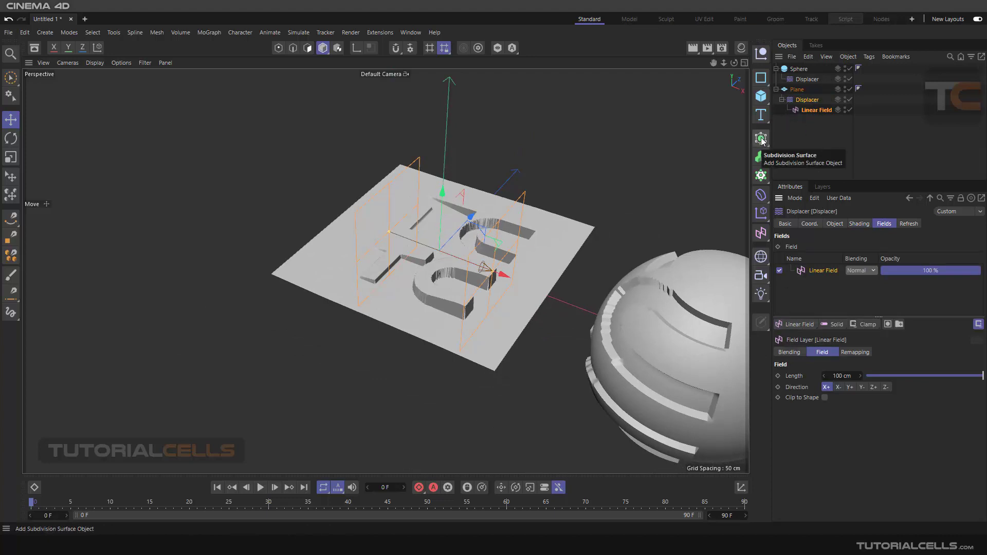
Step: Move the Linear Field along its X axis towards the far side of the plane, away from the sphere
scroll(472, 264, "up", 3)
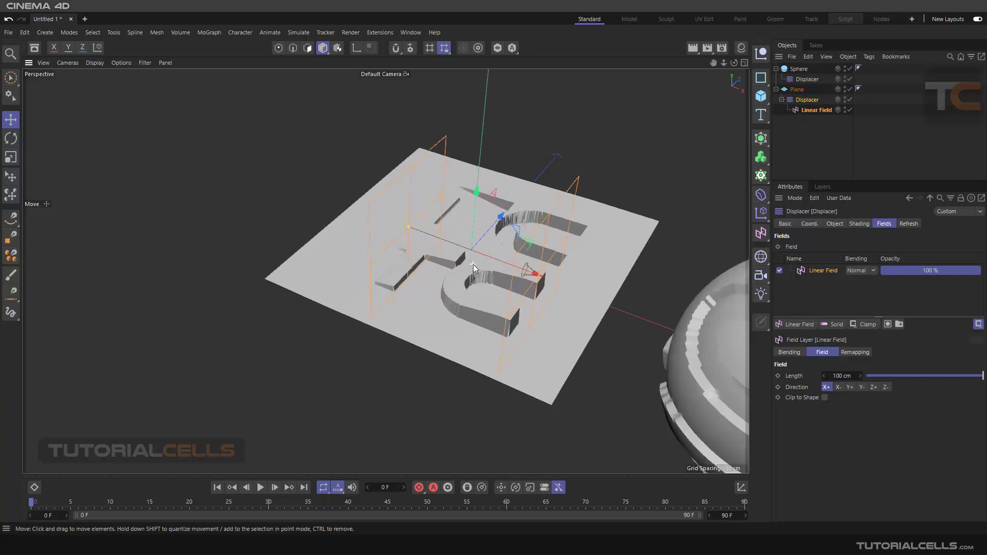
left_click_drag(473, 264, 505, 266, "alt")
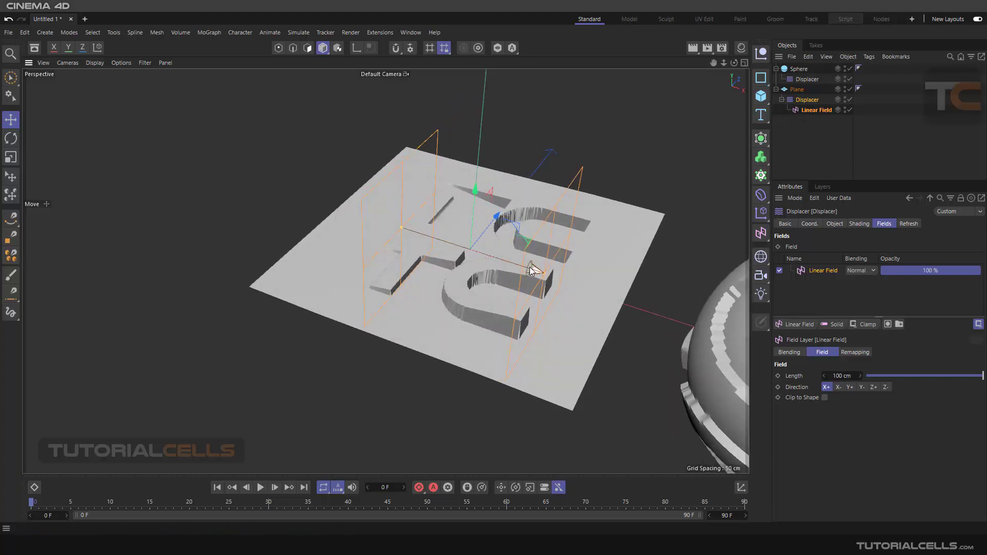
left_click_drag(531, 269, 354, 205)
Step: Delete the Linear Field from the plane's Displacer and show the Displacer's Refresh options
left_click(814, 110)
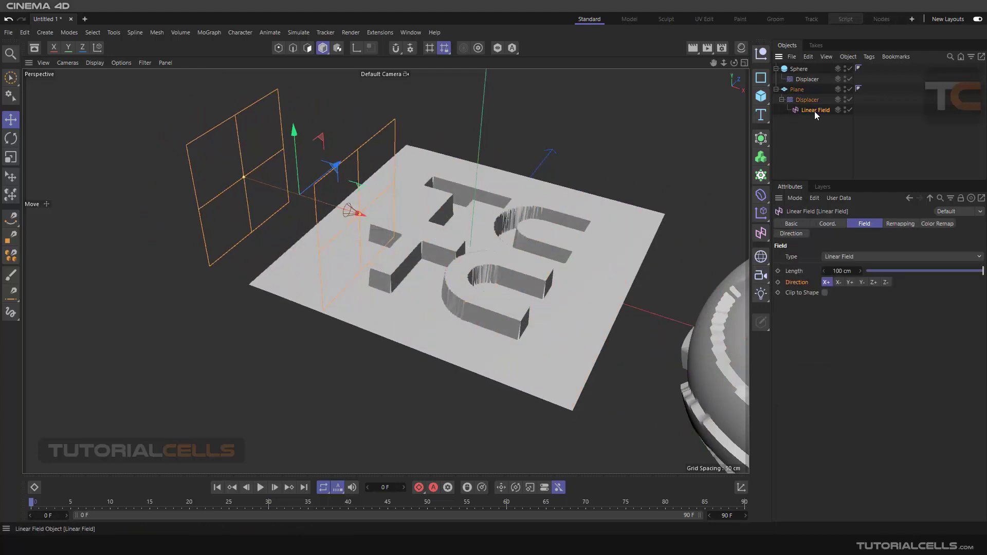
key("Delete")
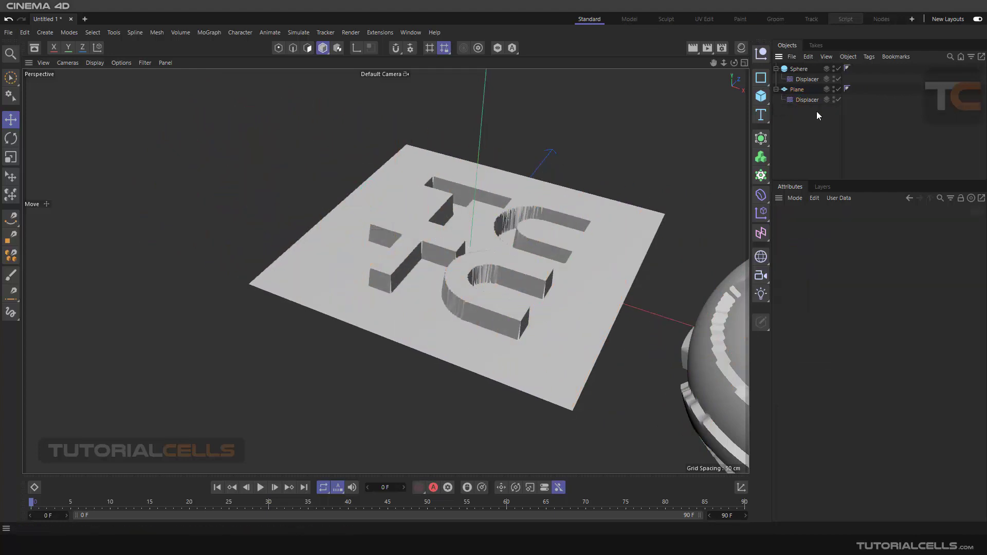
left_click(809, 101)
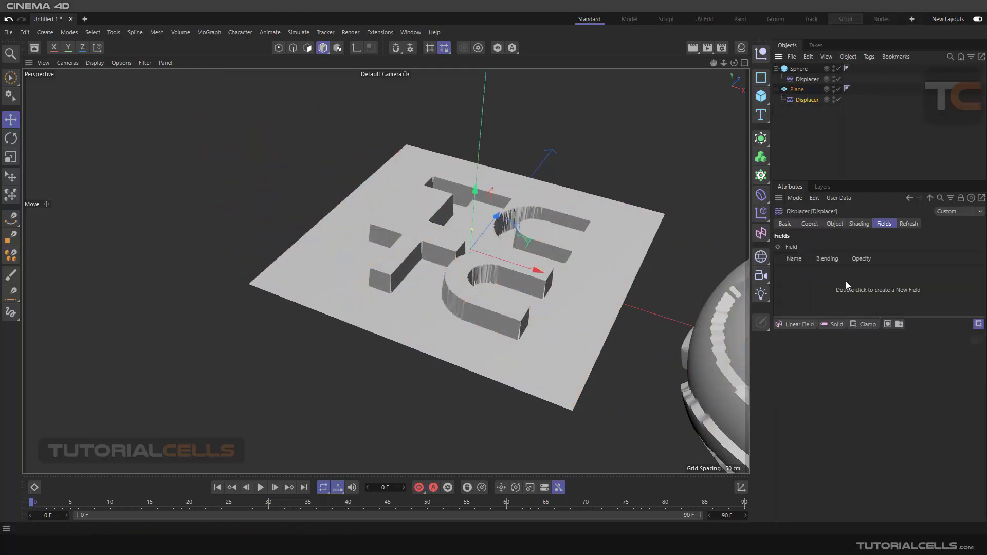
left_click(908, 224)
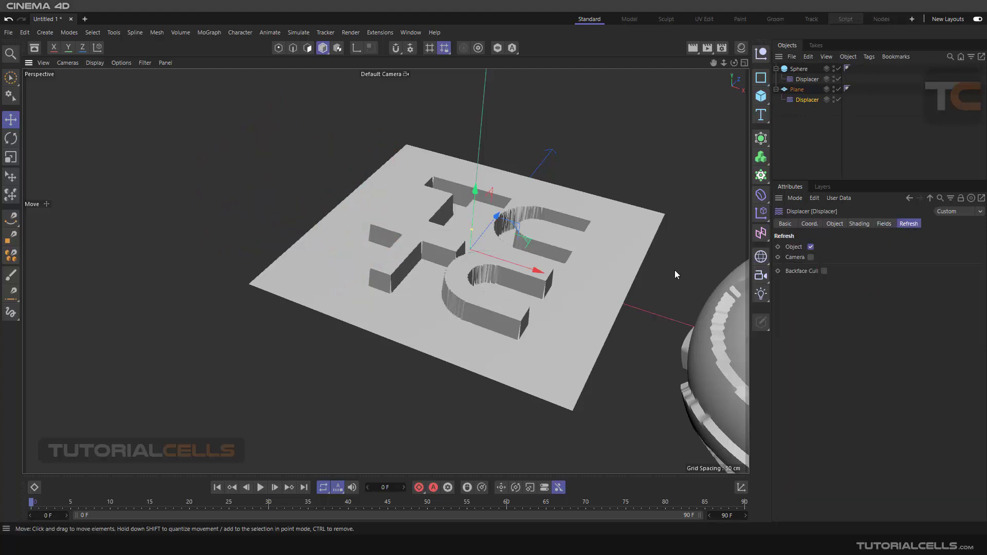
Step: Replace the image in the sphere Displacer's custom shader with the Tiles surface shader
middle_click_drag(675, 270, 463, 201, "alt")
scroll(463, 204, "down", 2)
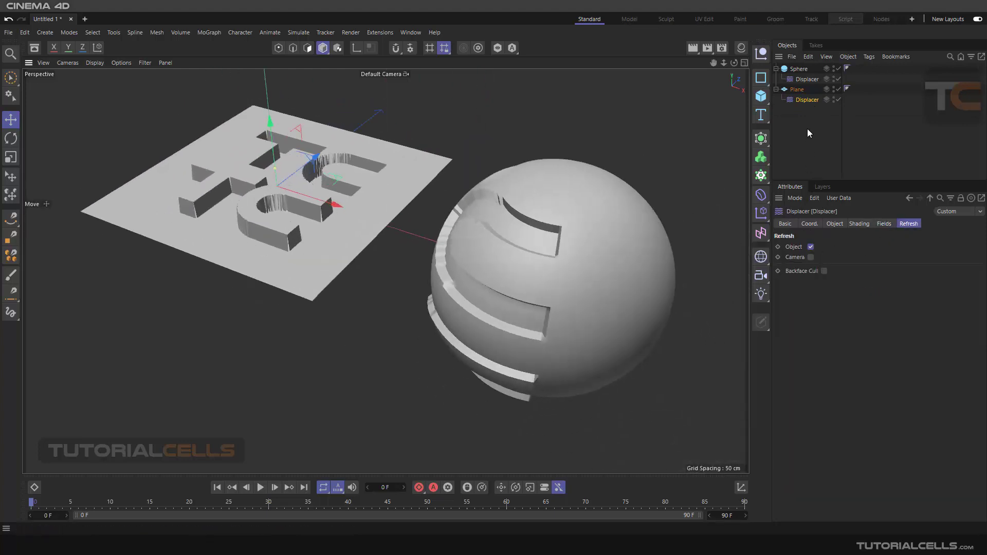
left_click(802, 89)
left_click(806, 79)
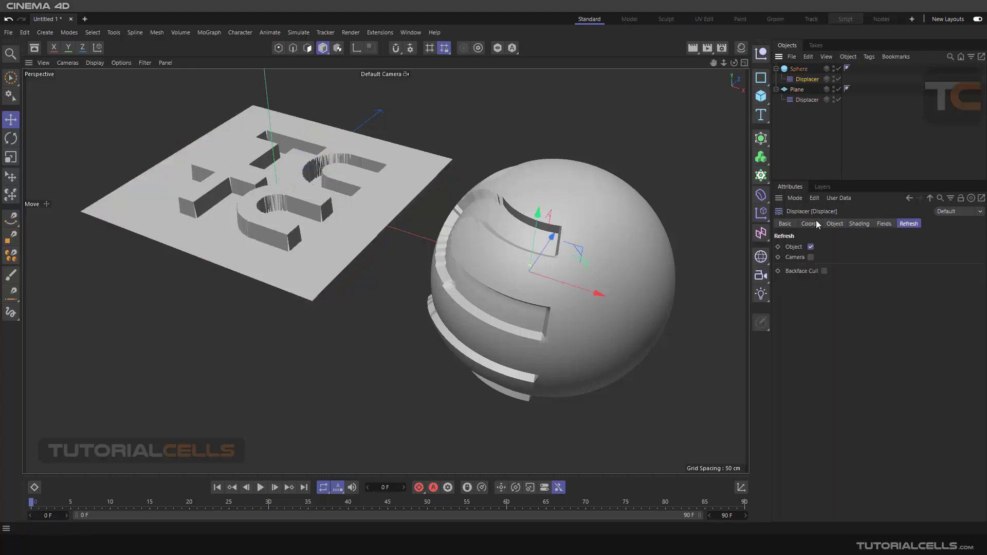
left_click(857, 225)
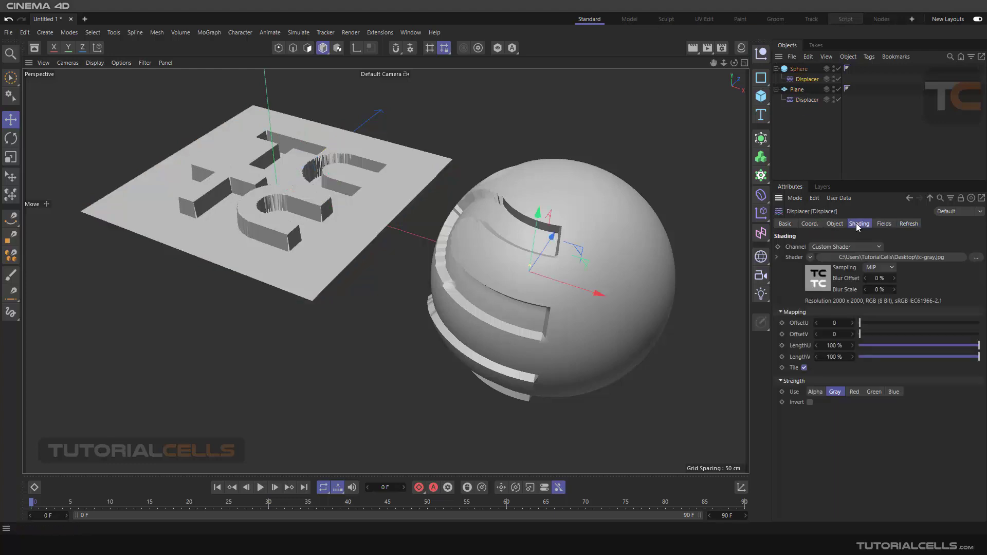
left_click(810, 258)
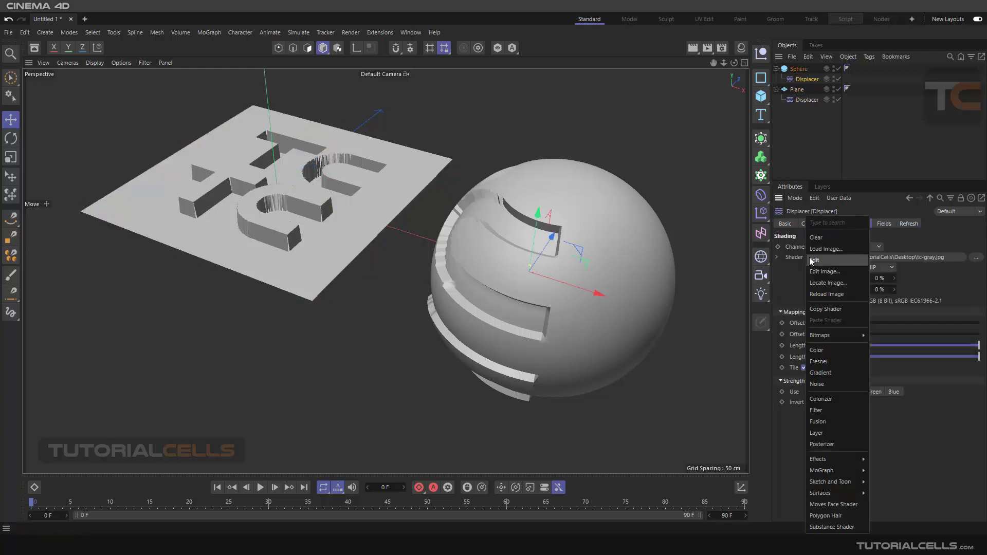
mouse_move(831, 474)
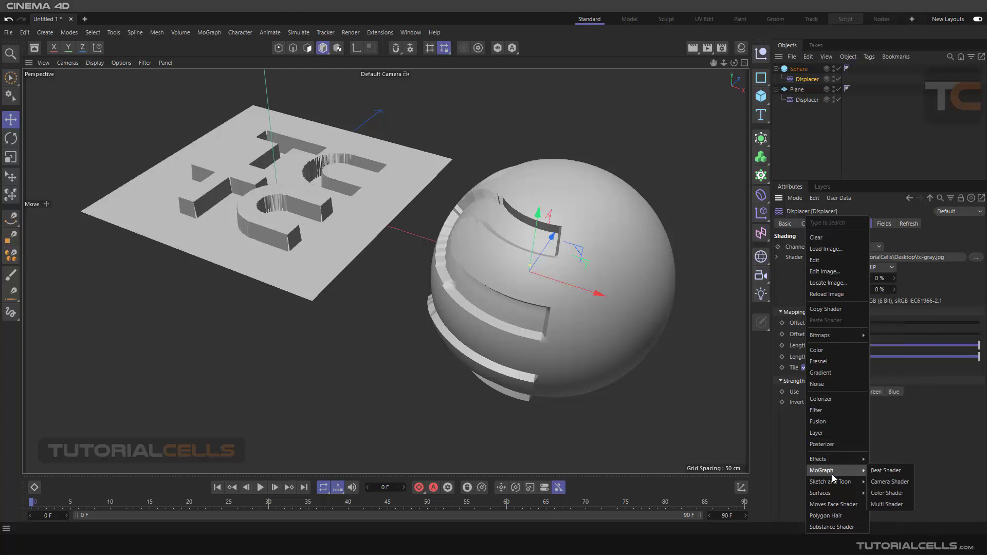
mouse_move(831, 492)
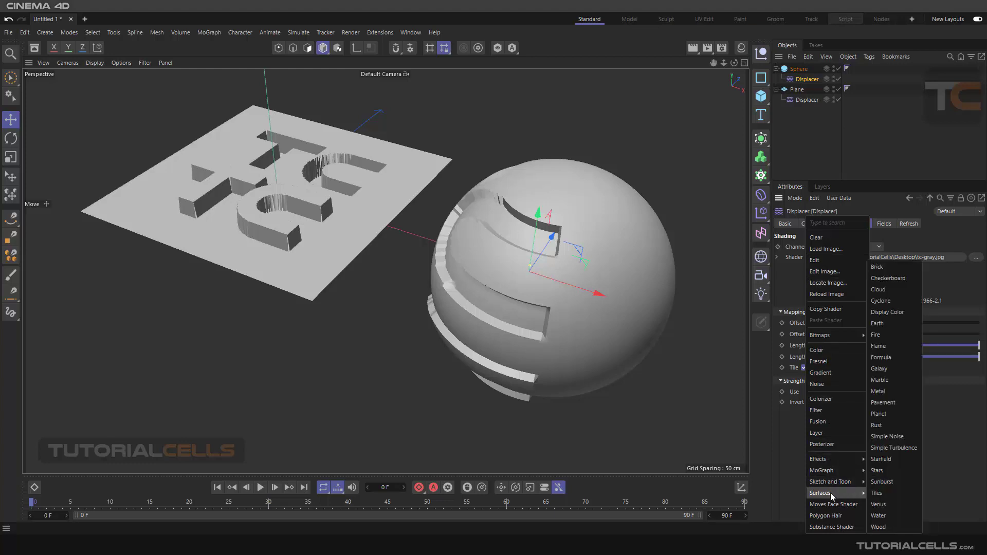
left_click(881, 492)
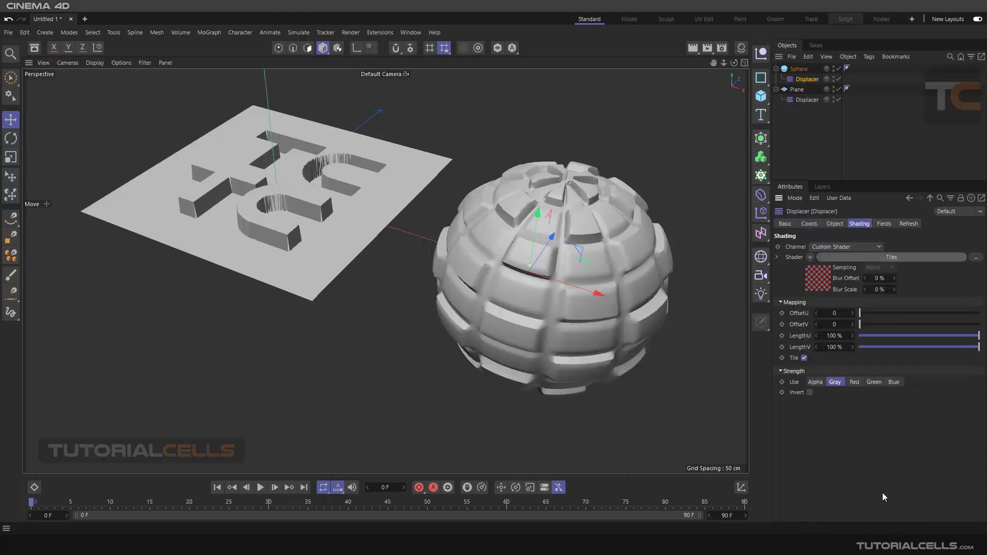
Step: Set Tiles Color 1 of the sphere Displacer's Tiles shader to white
scroll(609, 260, "up", 3)
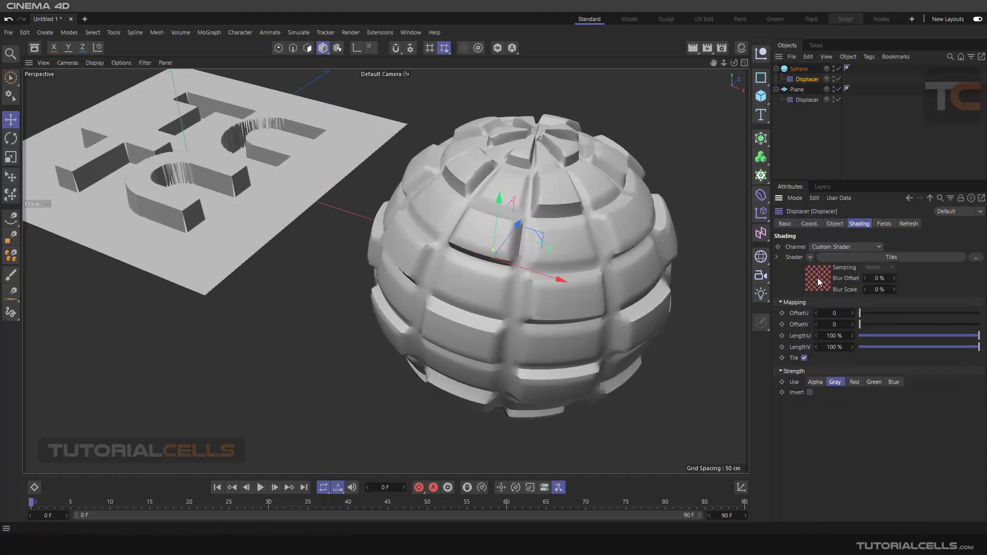
left_click(818, 281)
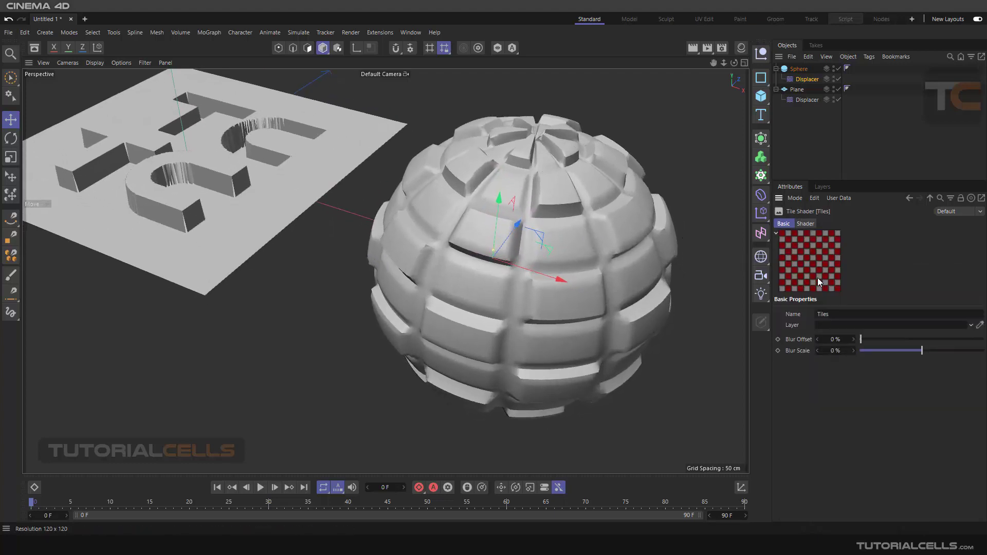
left_click(806, 223)
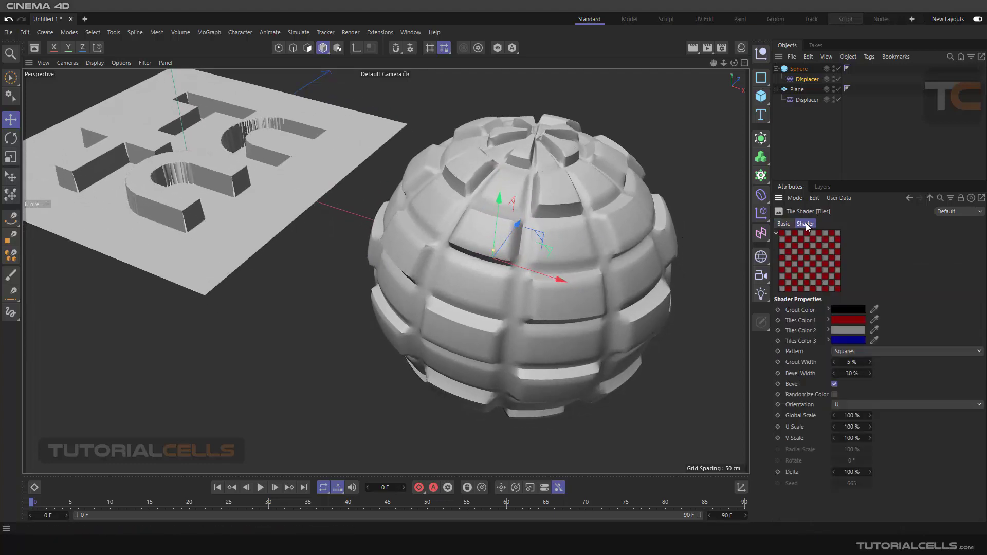
left_click(847, 320)
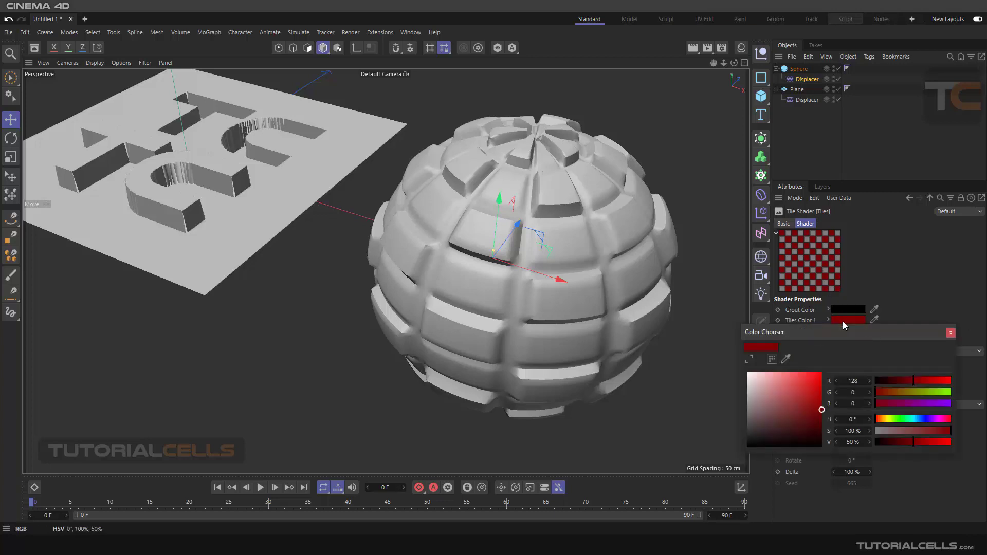
left_click(750, 377)
left_click(747, 372)
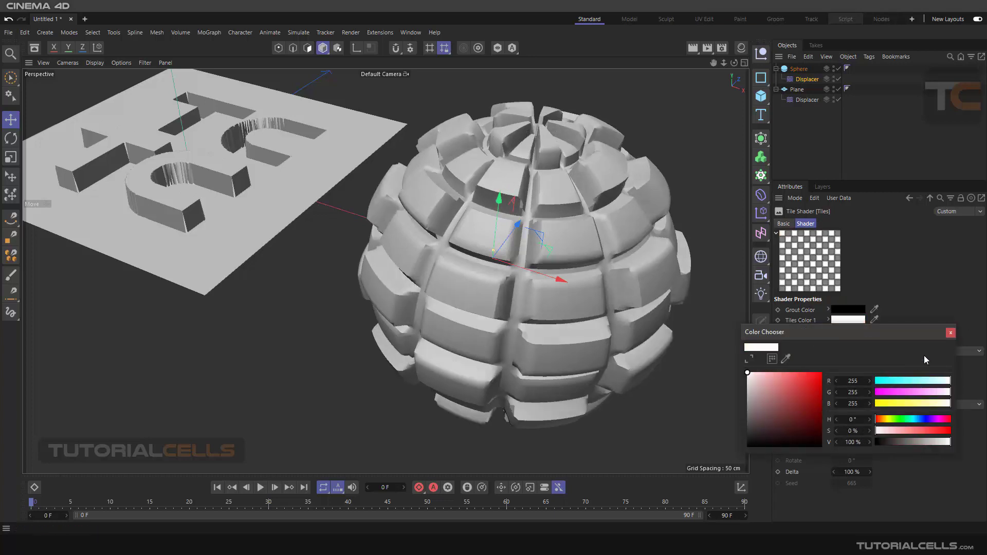
left_click(950, 333)
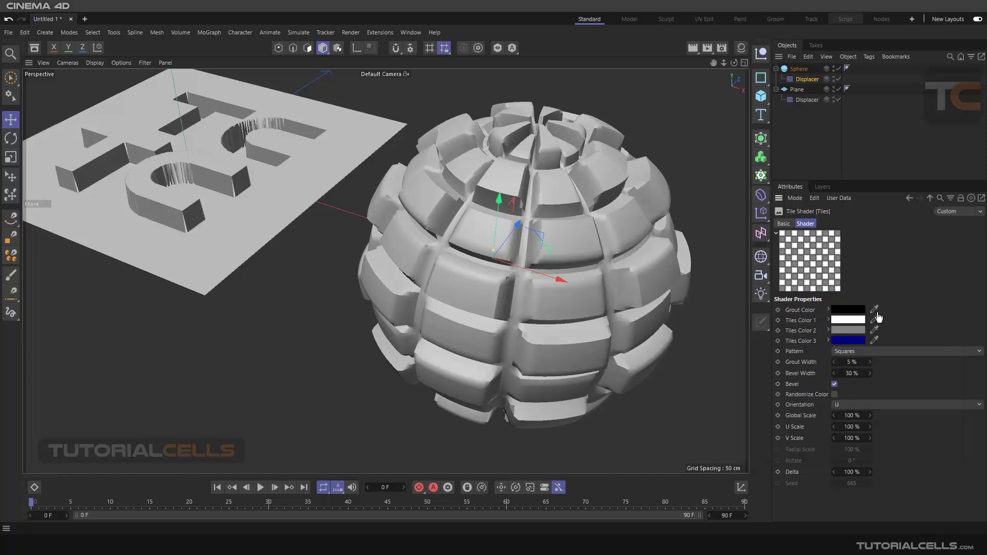
Step: Set Tiles Color 3 of the Tiles shader to a mid gray with RGB 127, 127, 127
left_click(847, 340)
left_click_drag(912, 462, 875, 463)
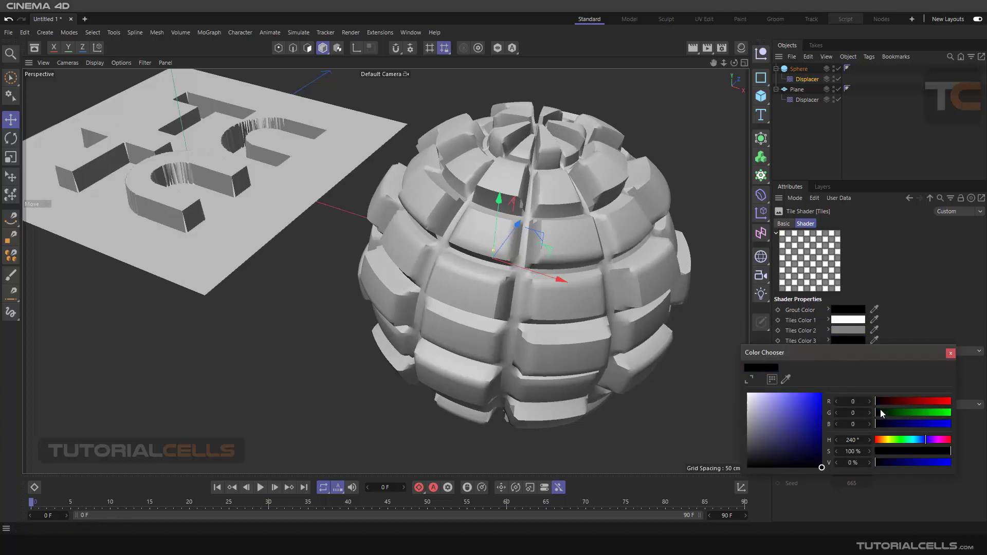
left_click_drag(771, 437, 748, 431)
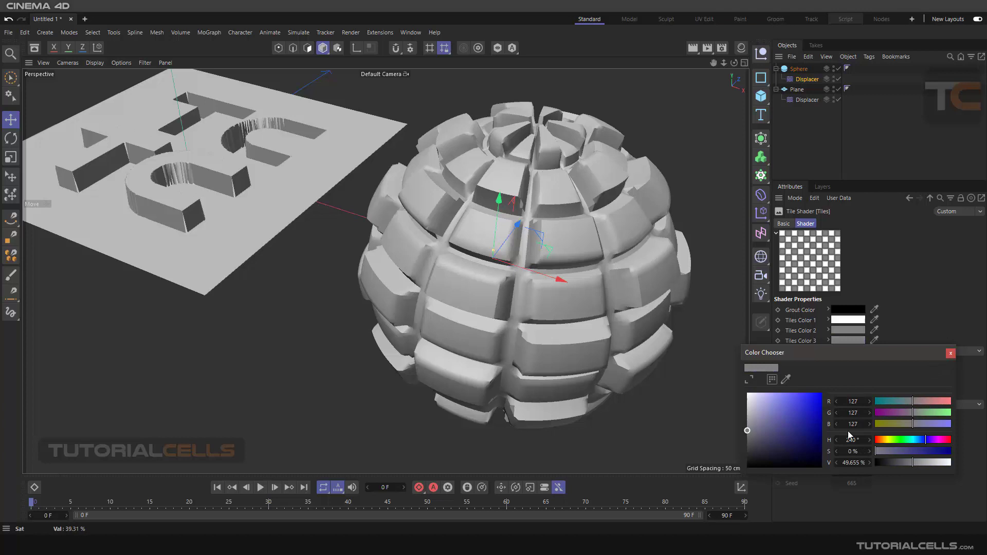
left_click(950, 353)
Step: Examine the Tiles shader's black, gray and white pattern in an enlarged separate preview window, and close it
right_click(815, 254)
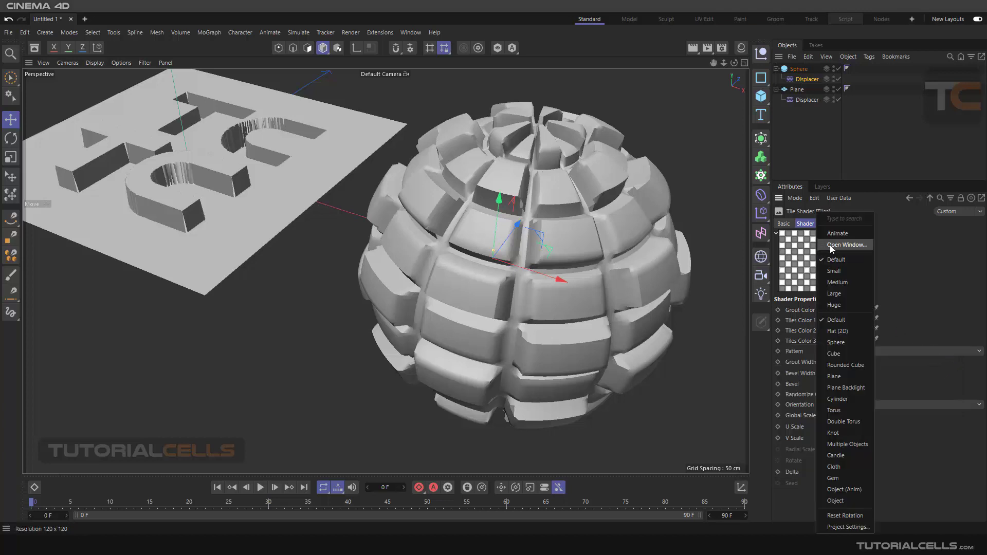
left_click(830, 245)
left_click_drag(858, 239, 662, 89)
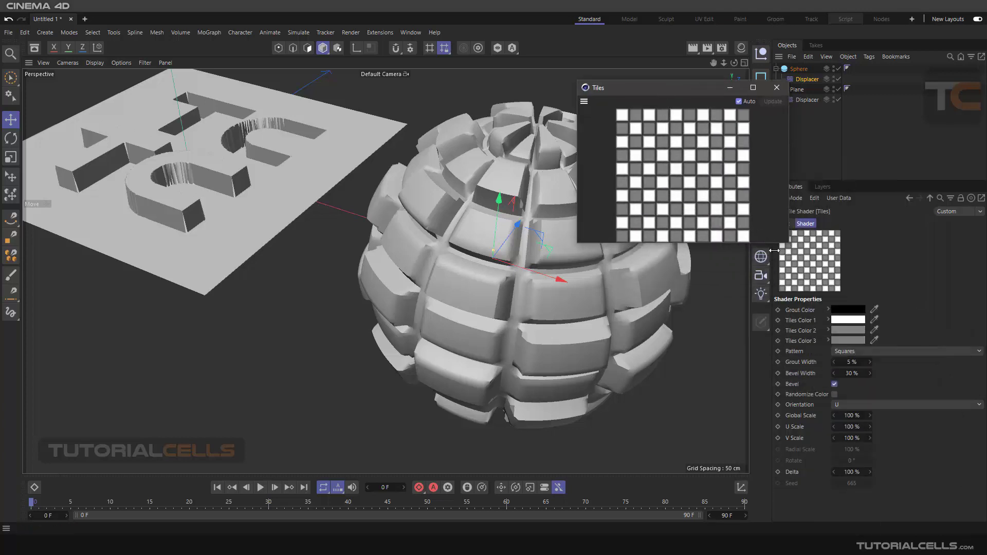
left_click_drag(789, 243, 883, 366)
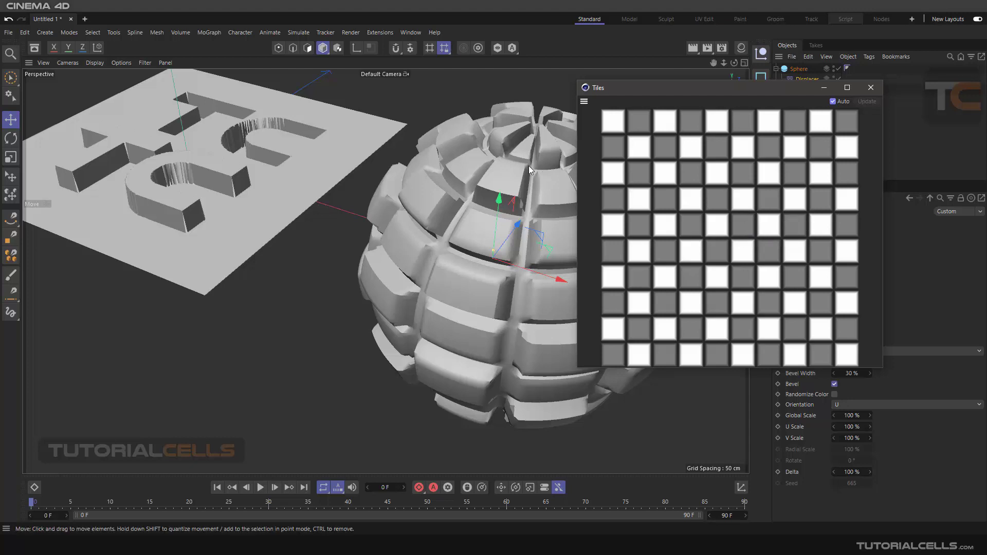
left_click(870, 88)
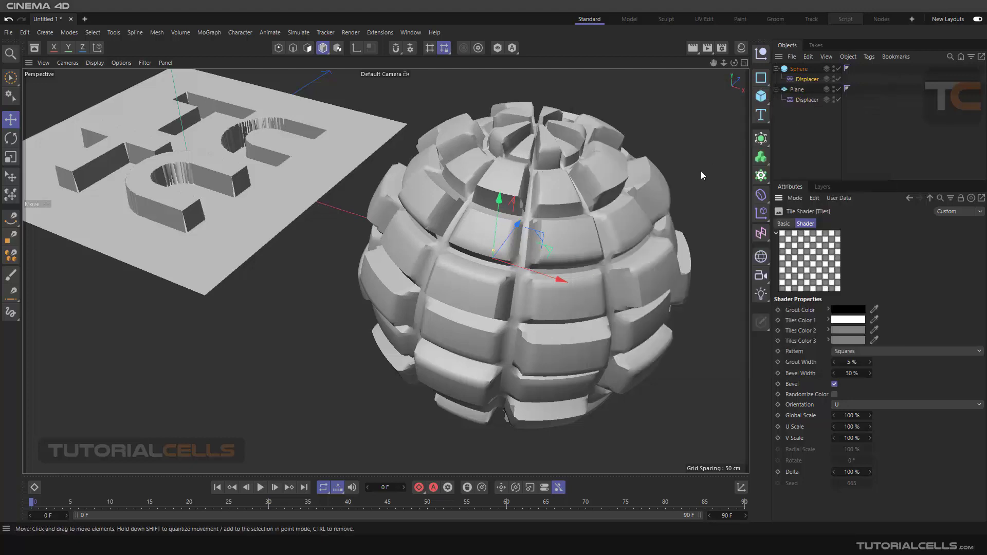
Step: Delete the Plane object together with its Displacer from the scene
left_click_drag(701, 176, 611, 230, "alt")
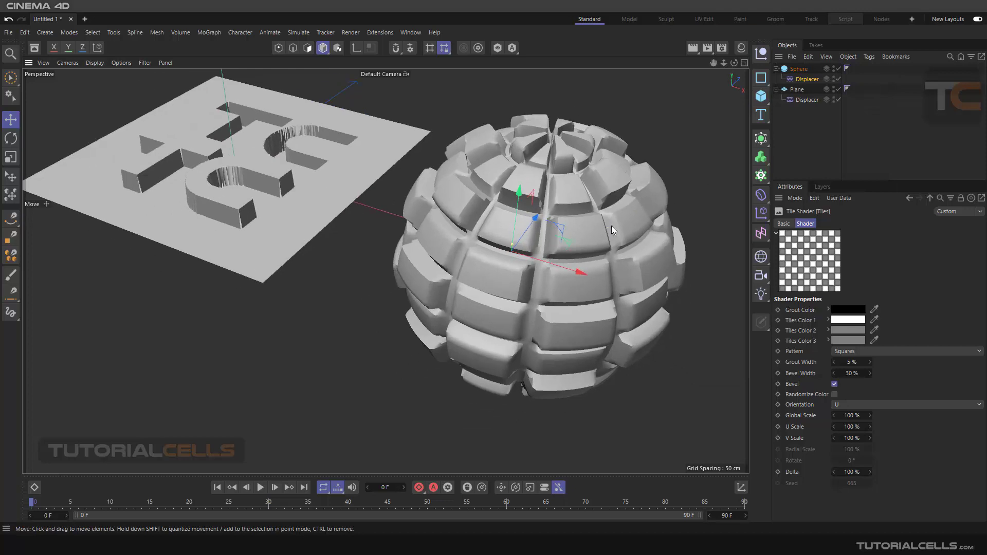
left_click(800, 89)
key("Delete")
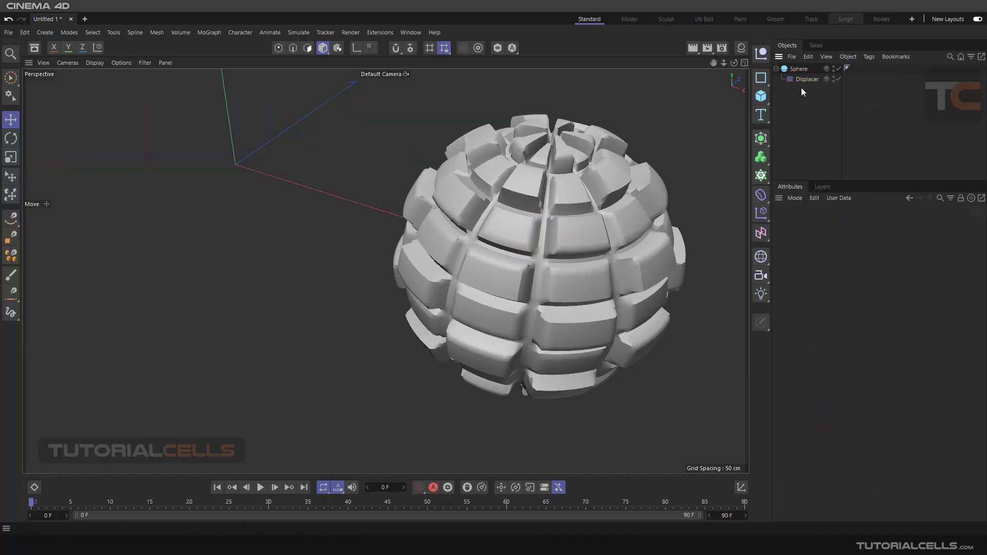
left_click_drag(565, 185, 494, 191, "alt")
Step: Show the Refresh options of the sphere's Displacer and highlight the Object option
left_click(799, 78)
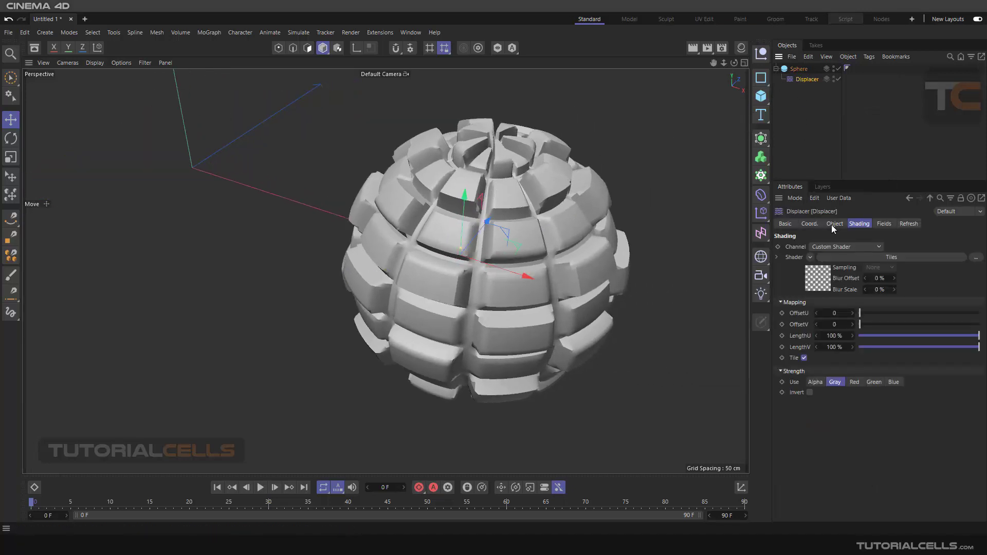
left_click(908, 224)
mouse_move(499, 227)
left_mouse_down("alt")
mouse_move(490, 227)
mouse_move(538, 252)
mouse_move(497, 233)
left_mouse_up("alt")
left_click(646, 188)
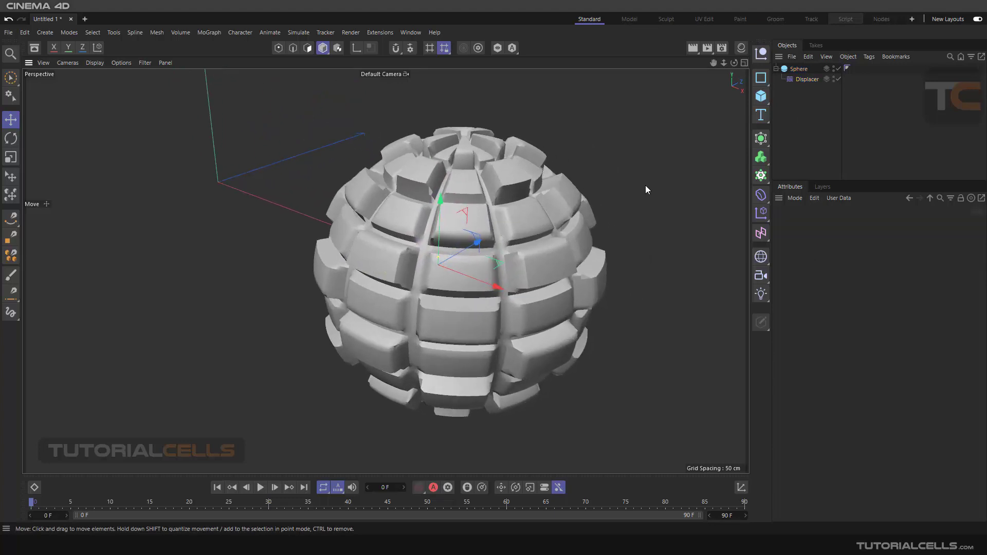
left_click(805, 79)
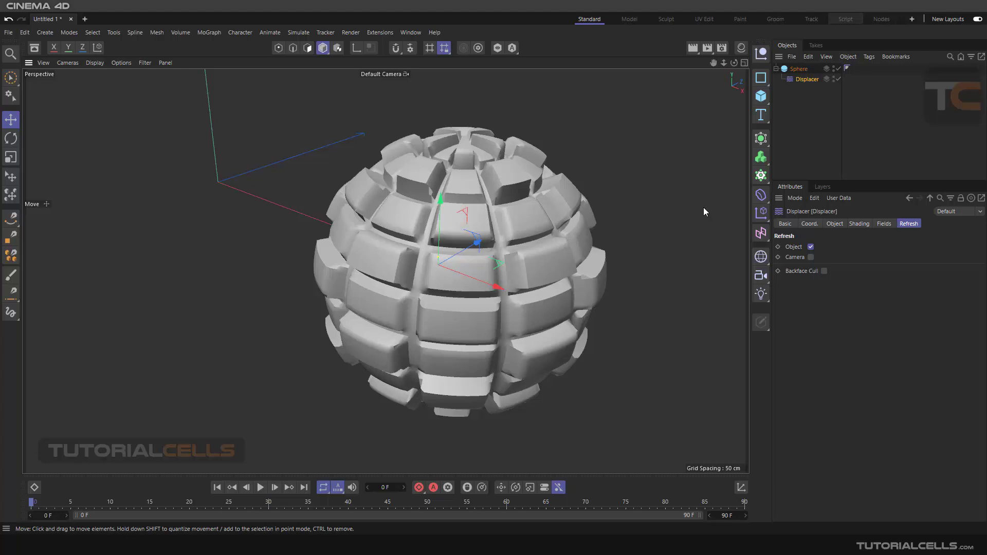
left_click(798, 249)
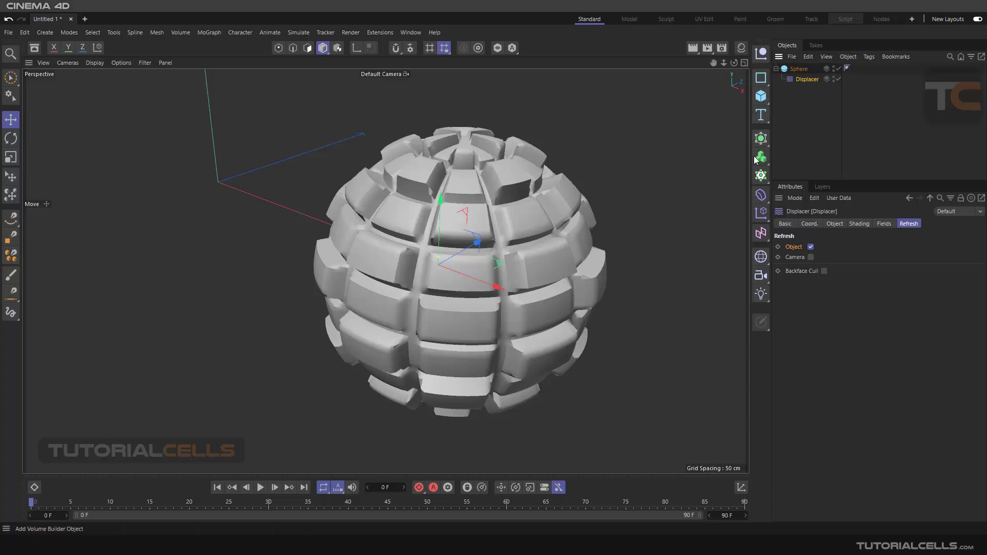
Step: Add a Bend deformer under the sphere's Displacer, and try a 37° strength before undoing that strength change
left_click(761, 194)
left_click(784, 196)
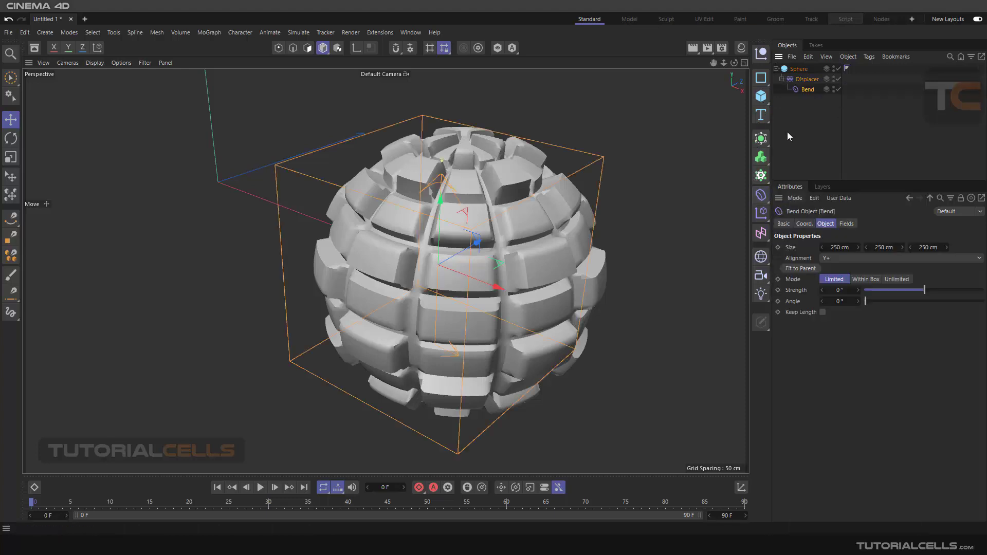
left_click(924, 289)
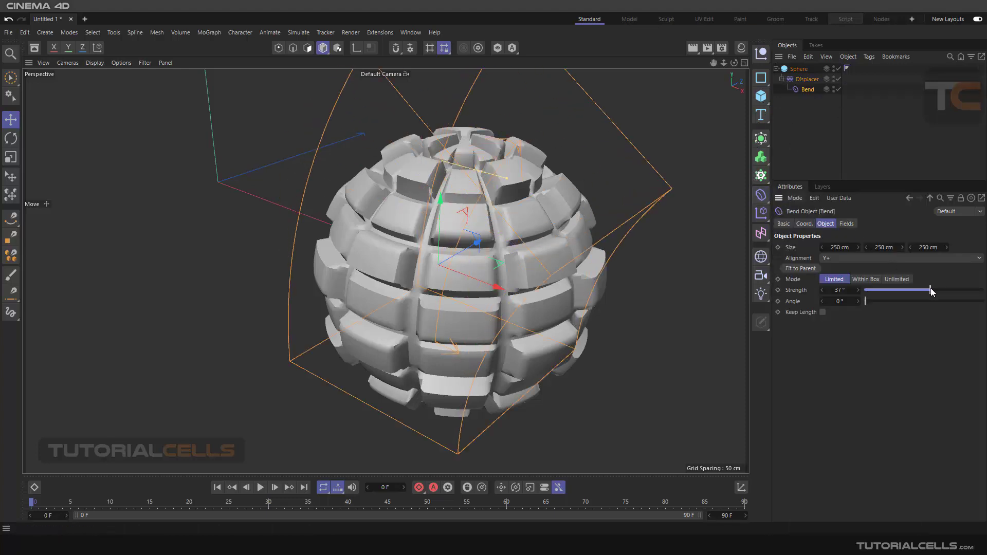
key("ctrl+z")
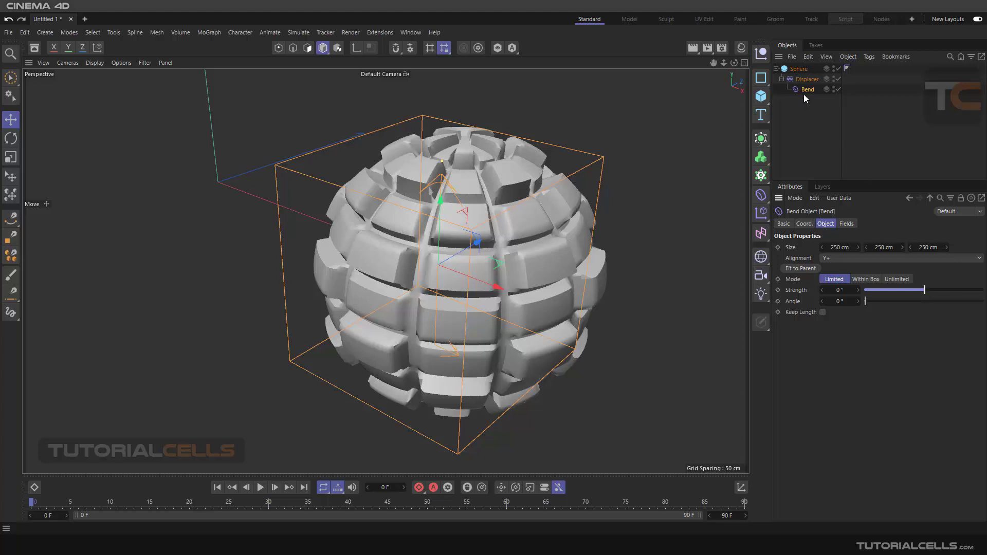
Step: Place the Bend deformer directly under the Sphere, below the Displacer, and bend the displaced sphere by adjusting its Strength
mouse_move(805, 91)
left_mouse_down()
mouse_move(799, 109)
mouse_move(803, 82)
left_mouse_up()
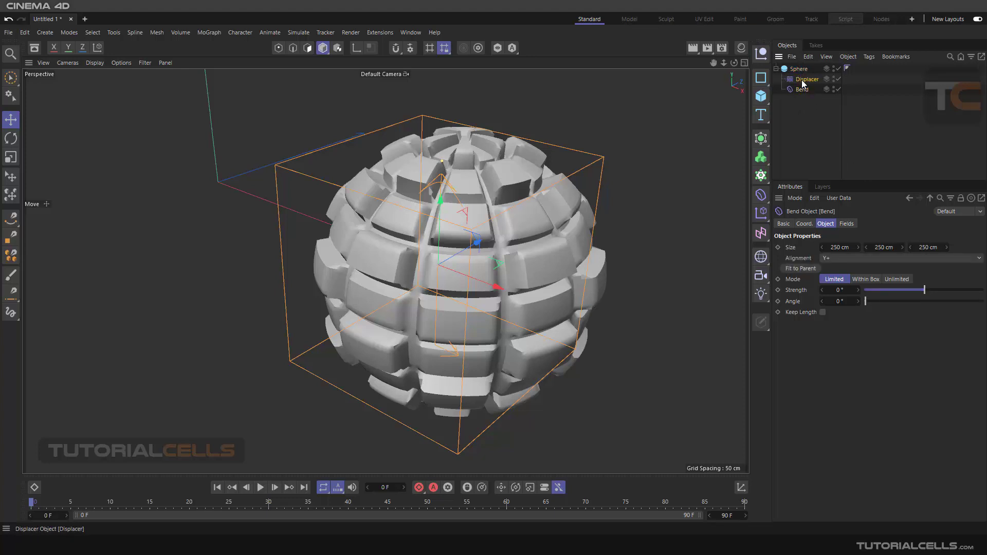
left_click(801, 79)
left_click(800, 90)
mouse_move(914, 287)
left_mouse_down()
mouse_move(931, 290)
mouse_move(916, 289)
left_mouse_up()
left_click(846, 224)
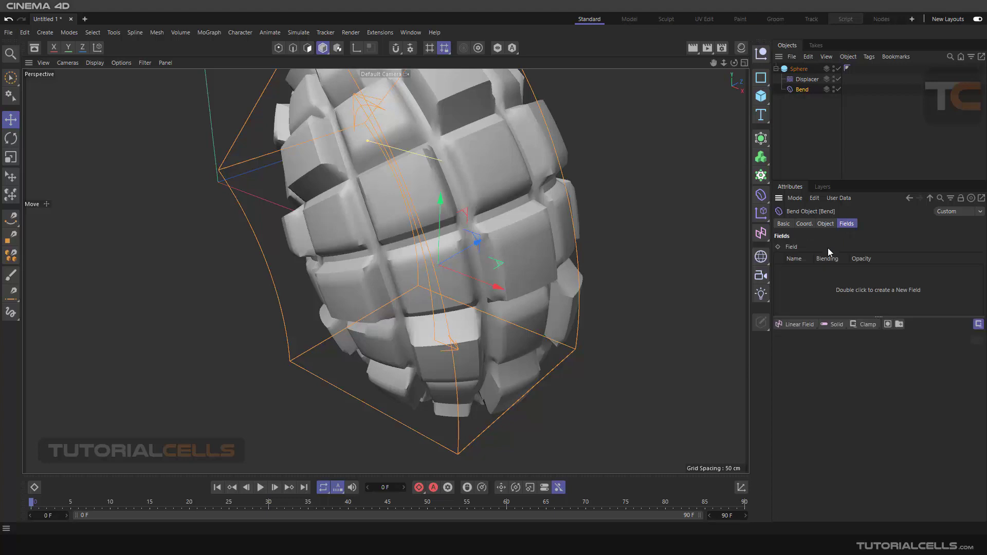
Step: Check the Displacer's Object refresh option against the bent sphere and disable the Bend deformer
left_click(805, 79)
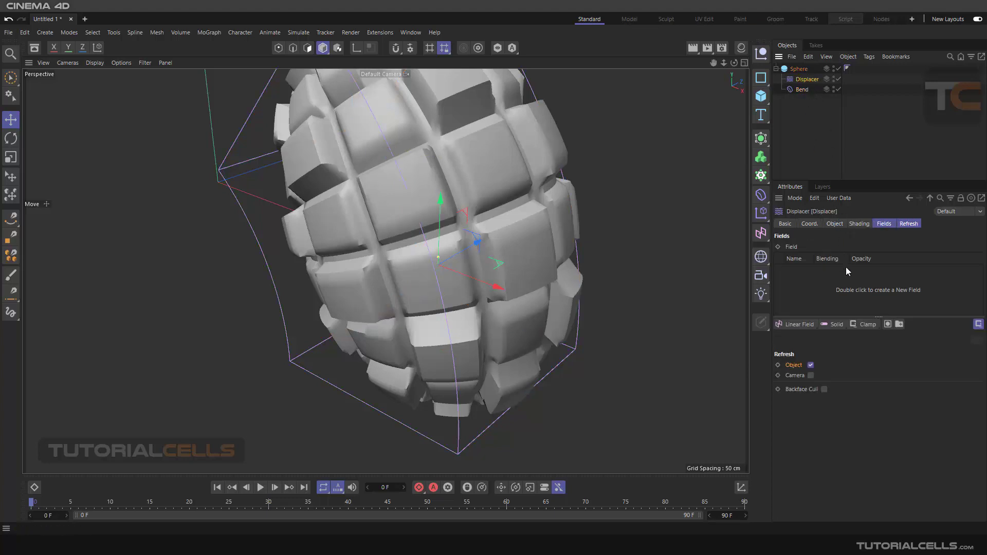
left_click(908, 224)
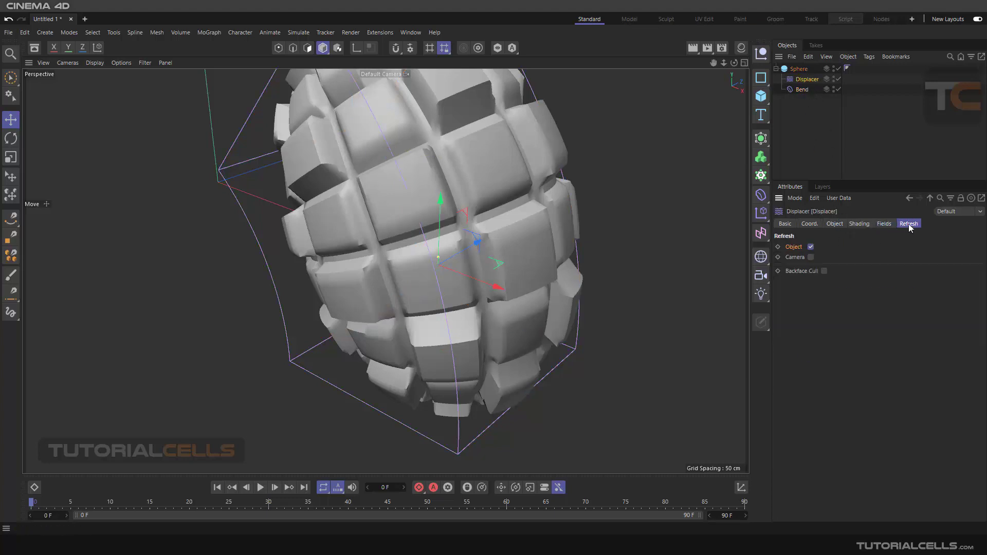
left_click(811, 247)
left_click(838, 89)
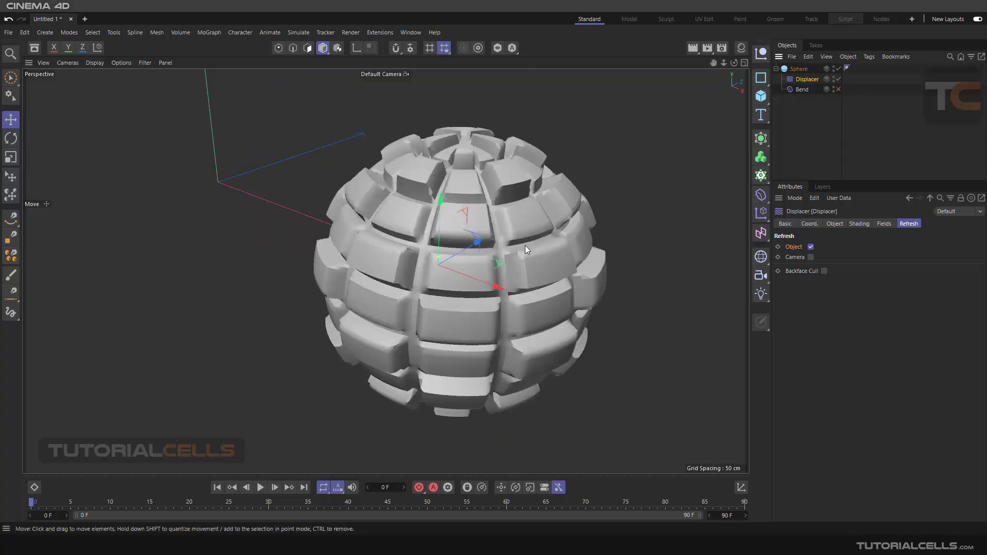
Step: Enable Backface Cull in the Displacer's Refresh settings and examine the sphere's far side
middle_click_drag(525, 245, 523, 237, "alt")
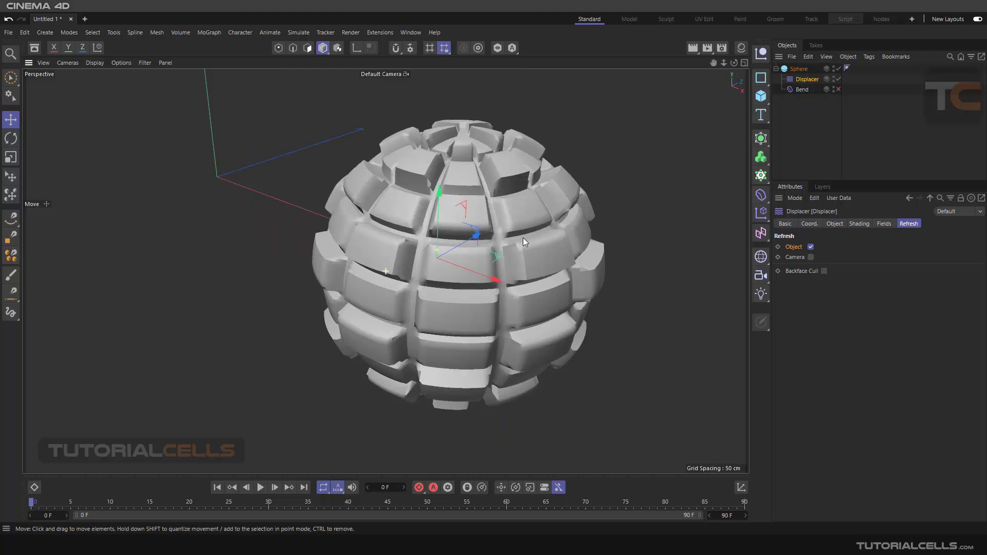
left_click(796, 271)
scroll(501, 272, "up", 2)
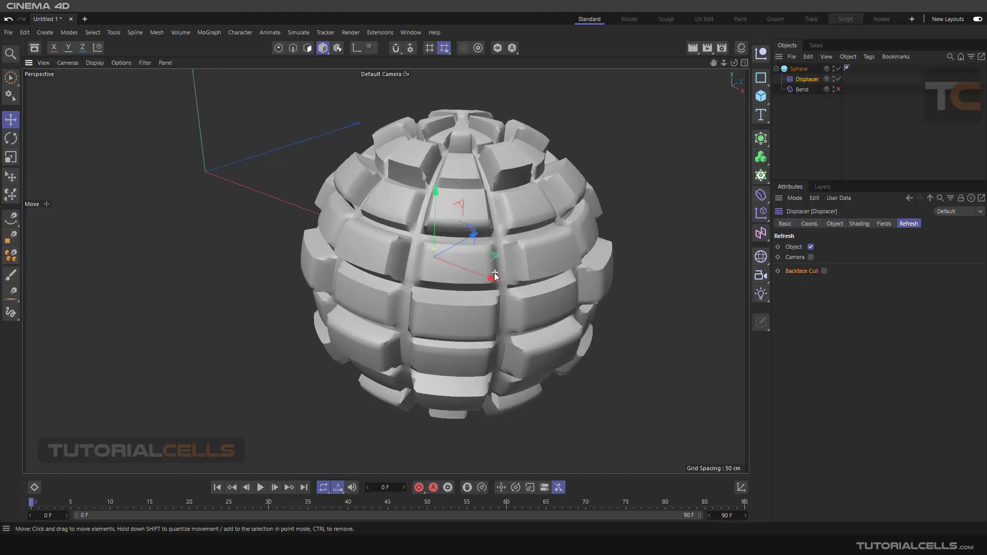
left_click_drag(494, 272, 495, 270, "alt")
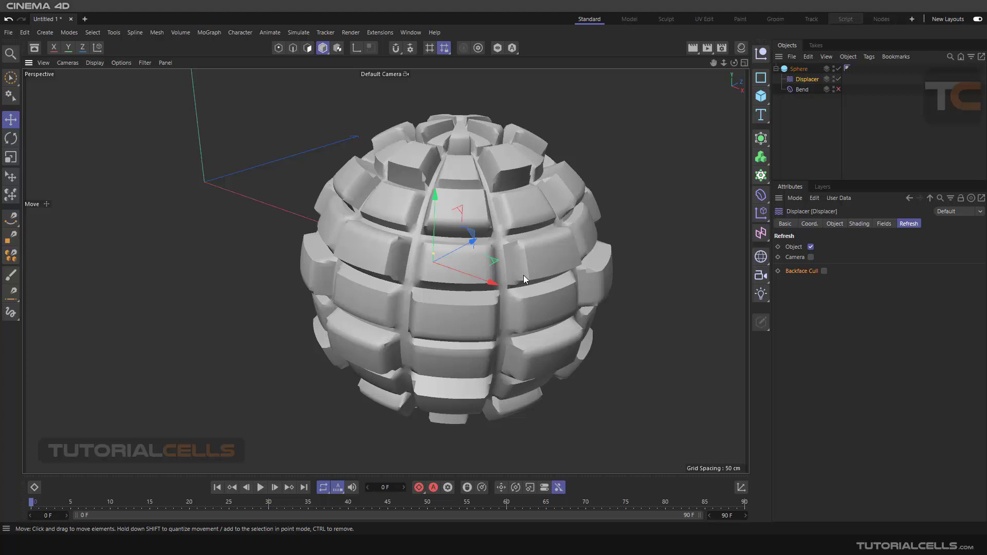
left_click(824, 272)
scroll(415, 221, "down", 2)
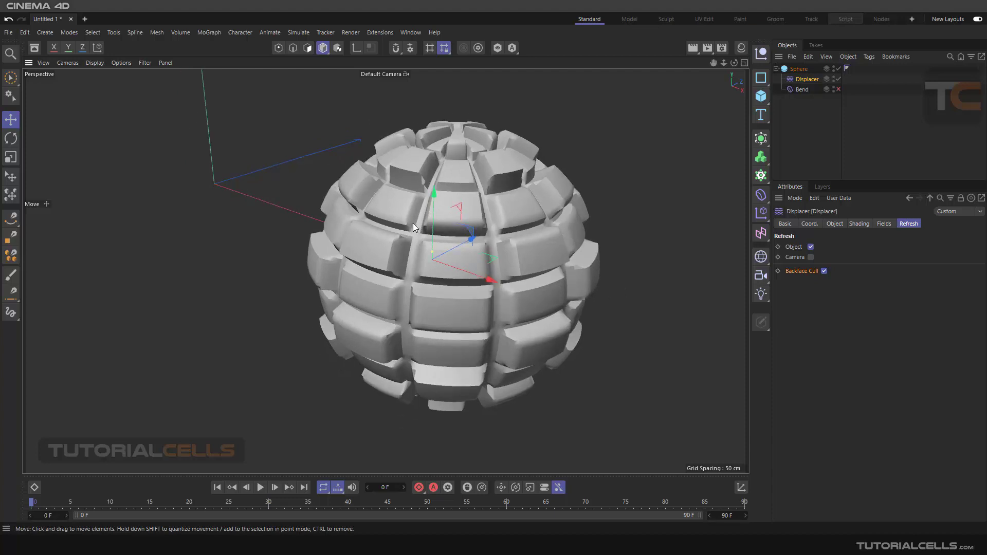
left_click_drag(413, 223, 362, 265, "alt")
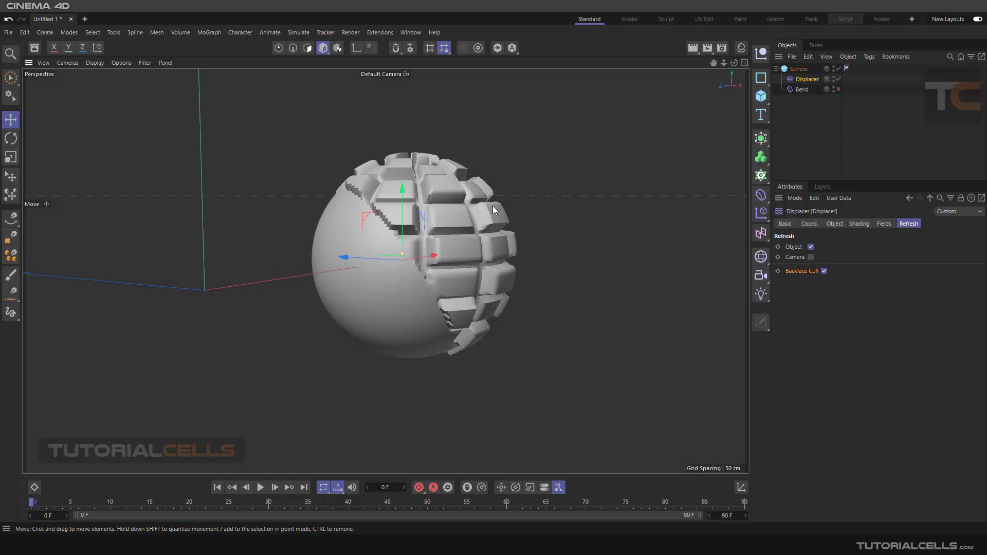
scroll(488, 216, "up", 2)
middle_click_drag(512, 208, 532, 205, "alt")
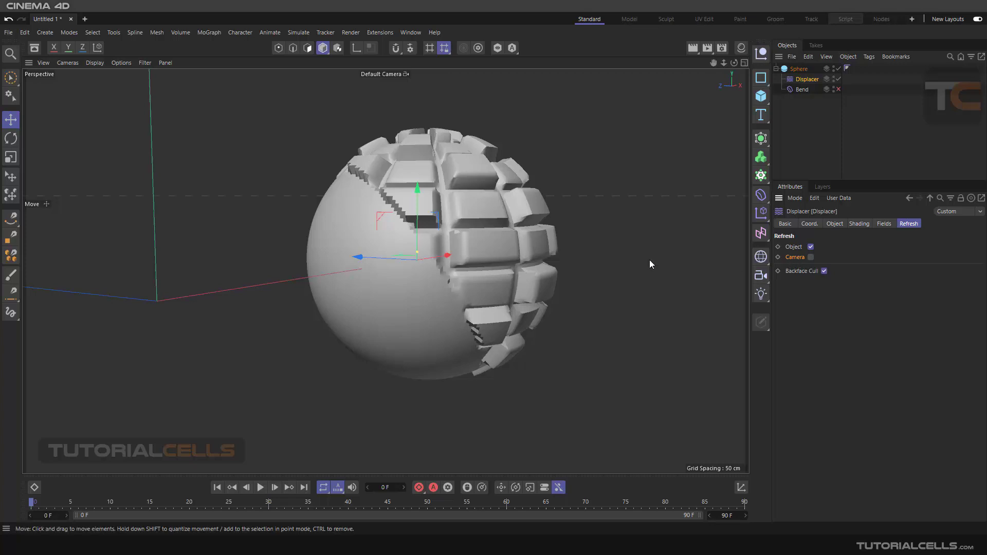
Step: Enable the Displacer's Camera refresh option and examine the sphere from several viewing angles
left_click(811, 257)
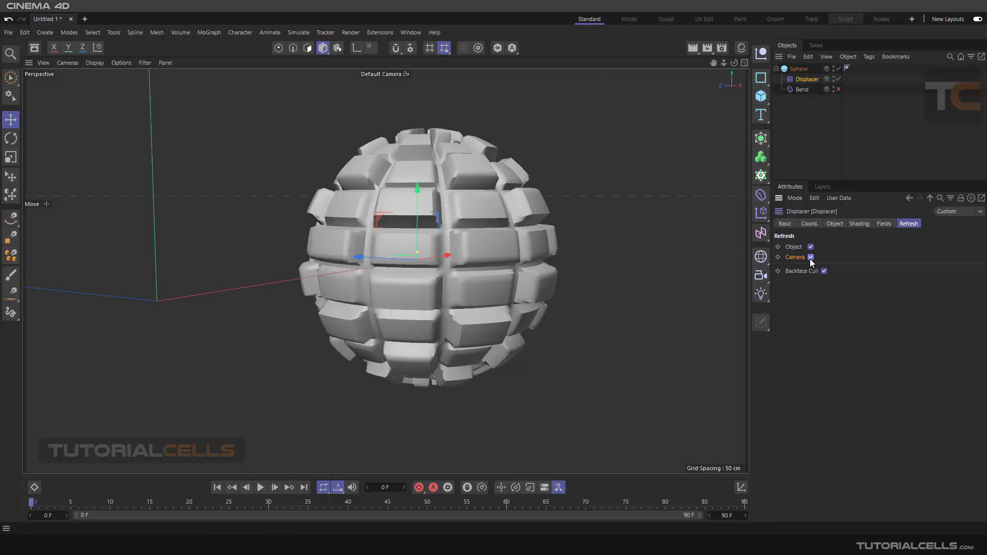
left_click_drag(631, 253, 473, 203, "alt")
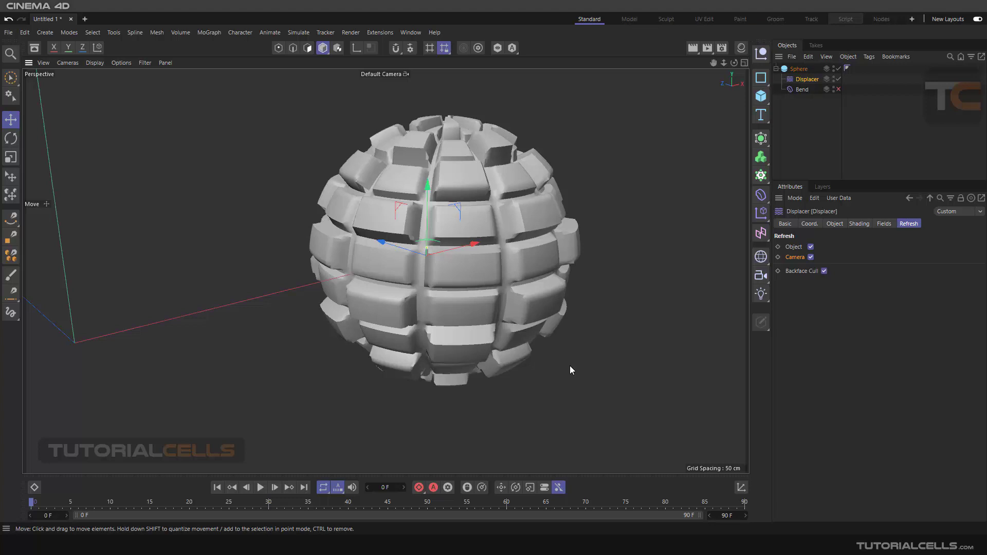
mouse_move(382, 202)
left_mouse_down("alt")
mouse_move(414, 202)
mouse_move(365, 214)
mouse_move(381, 216)
left_mouse_up("alt")
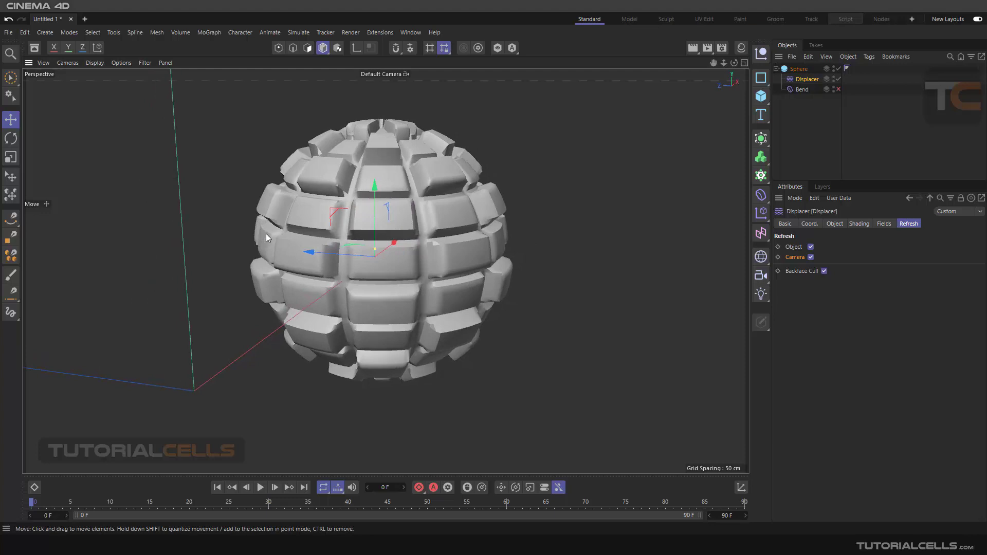
left_click_drag(266, 233, 427, 251, "alt")
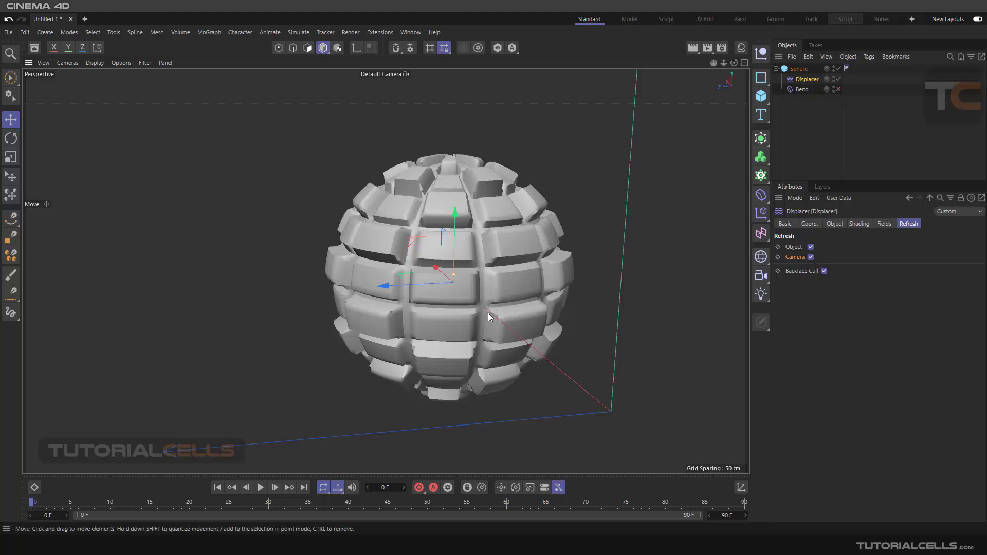
Step: Turn the Displacer's Camera refresh option off and back on, comparing the sphere from different angles each time
left_click(811, 257)
left_click_drag(375, 307, 435, 282, "alt")
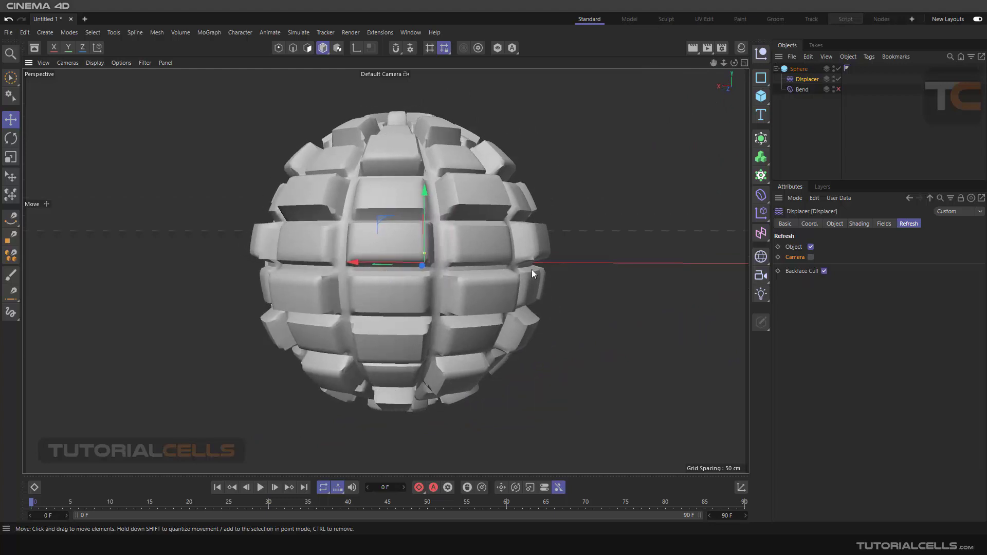
left_click(810, 256)
left_click_drag(559, 233, 540, 241, "alt")
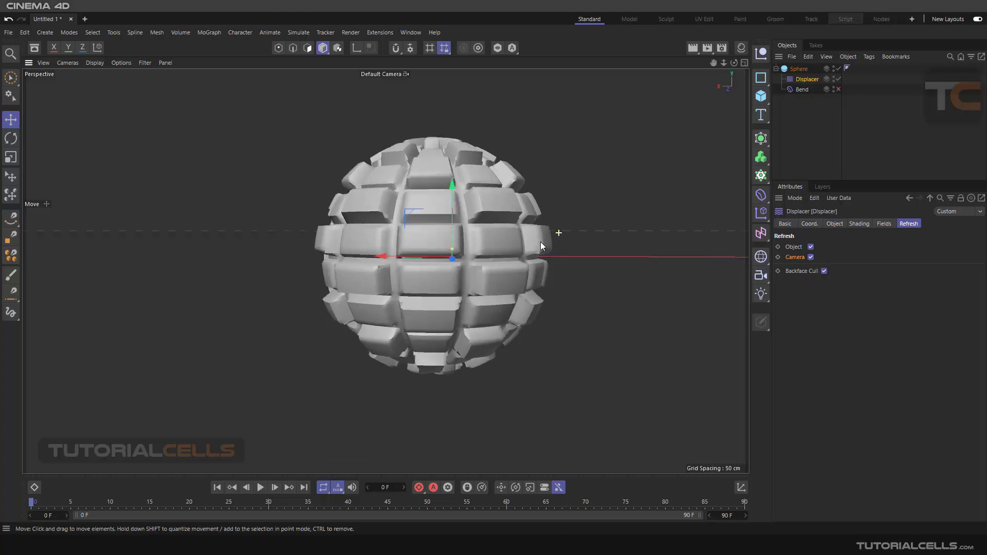
left_click_drag(417, 254, 452, 267, "alt")
scroll(454, 267, "up", 3)
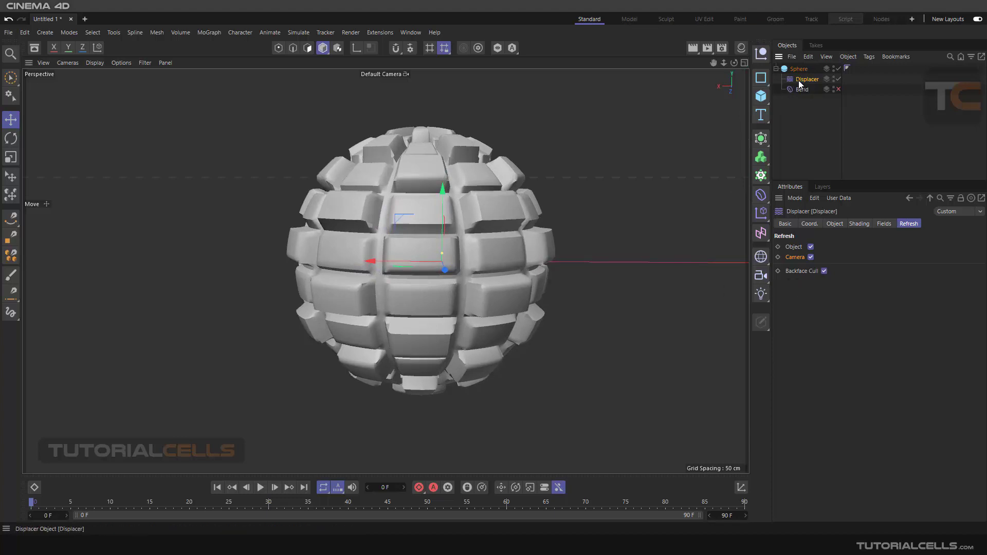
scroll(575, 223, "down", 2)
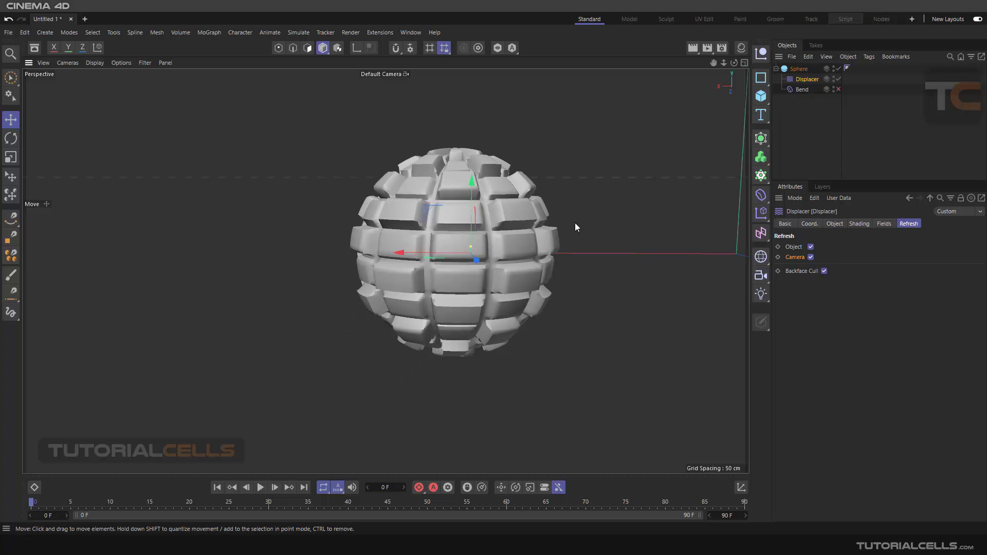